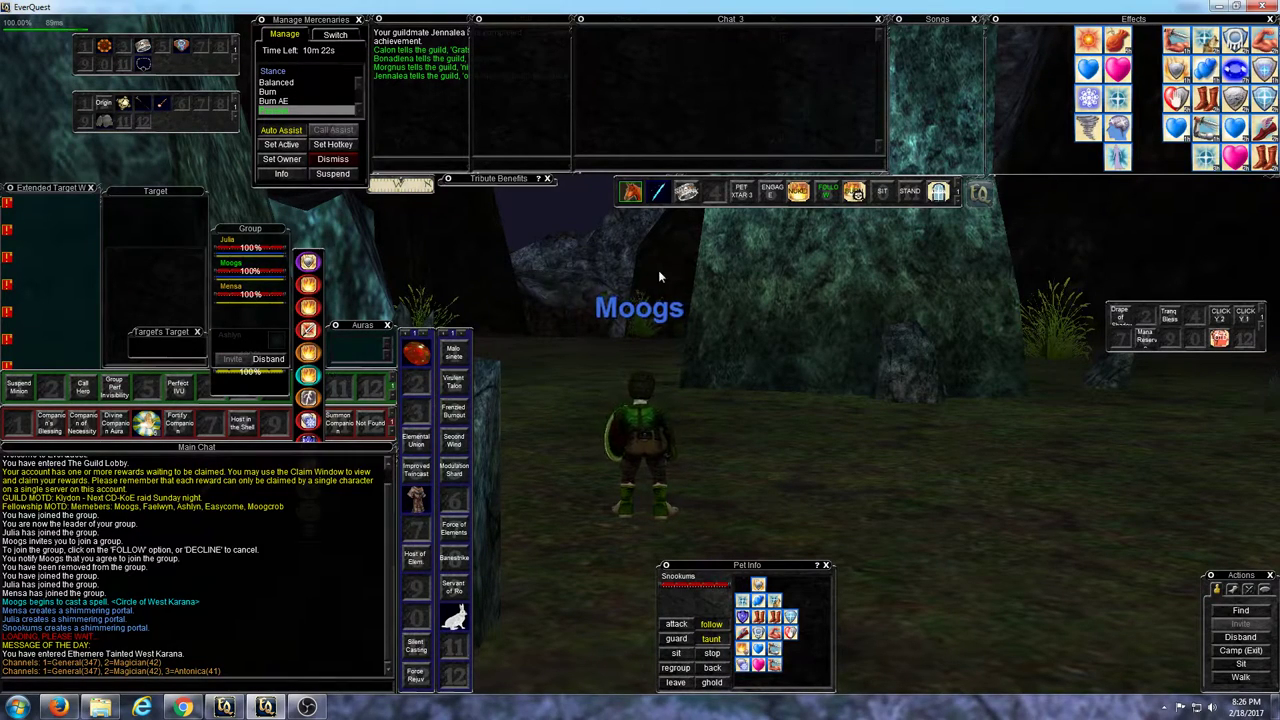
# - Switch to the druid's game window, turn the view toward the group members, and return to the other character's window
pyautogui.click(224, 706)
pyautogui.press('Right')
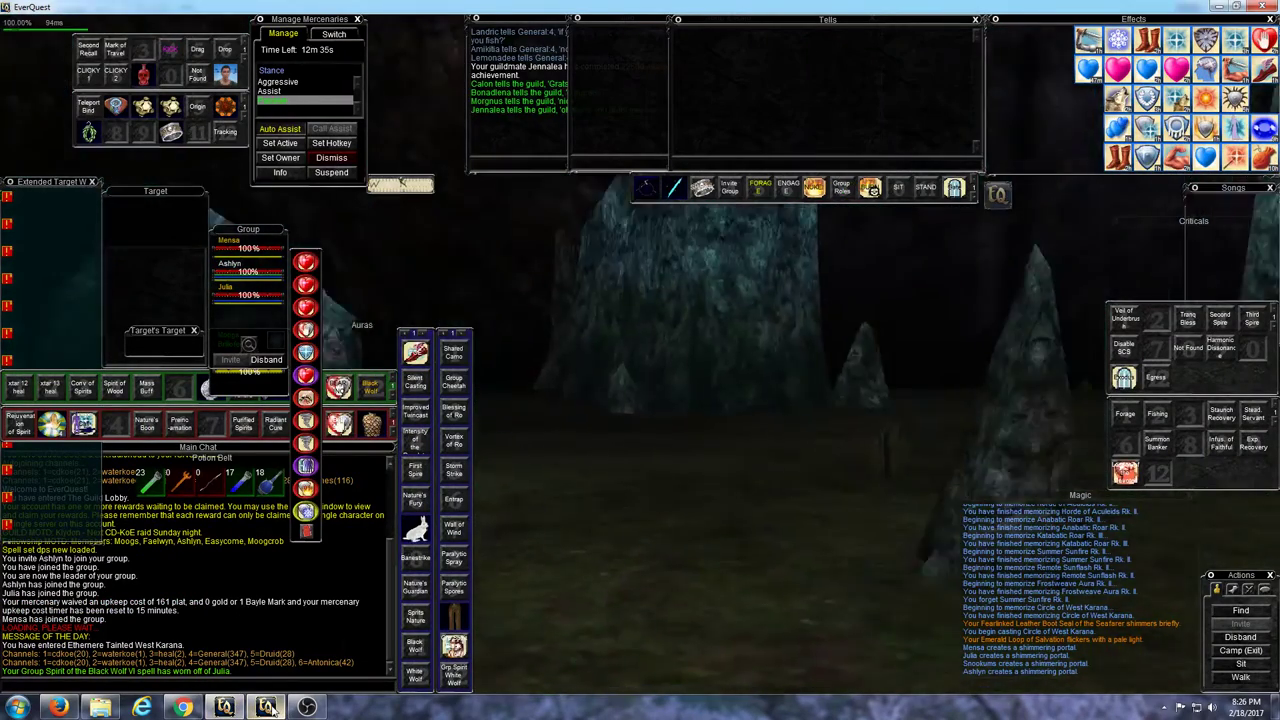
pyautogui.press('Right')
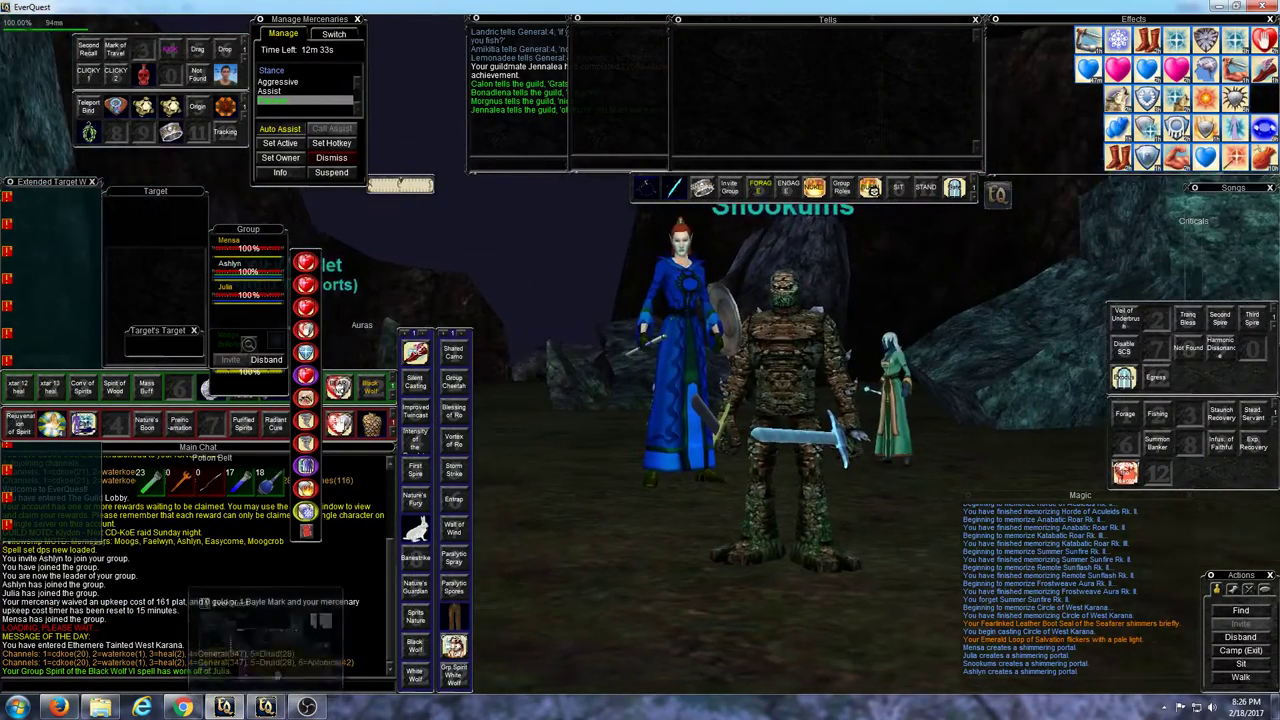
pyautogui.click(266, 706)
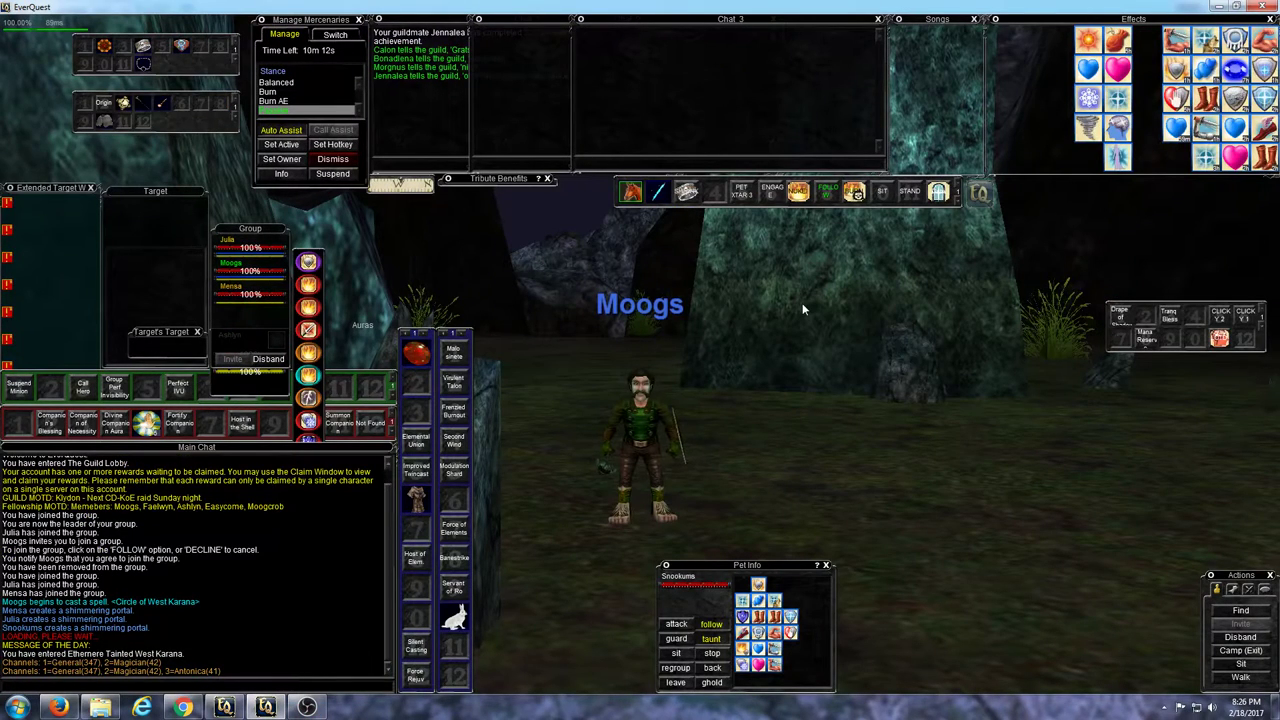
# - View the FOLLOW social, open a blank social from socials page 4 and close it, and restore the main actions page
pyautogui.rightClick(828, 194)
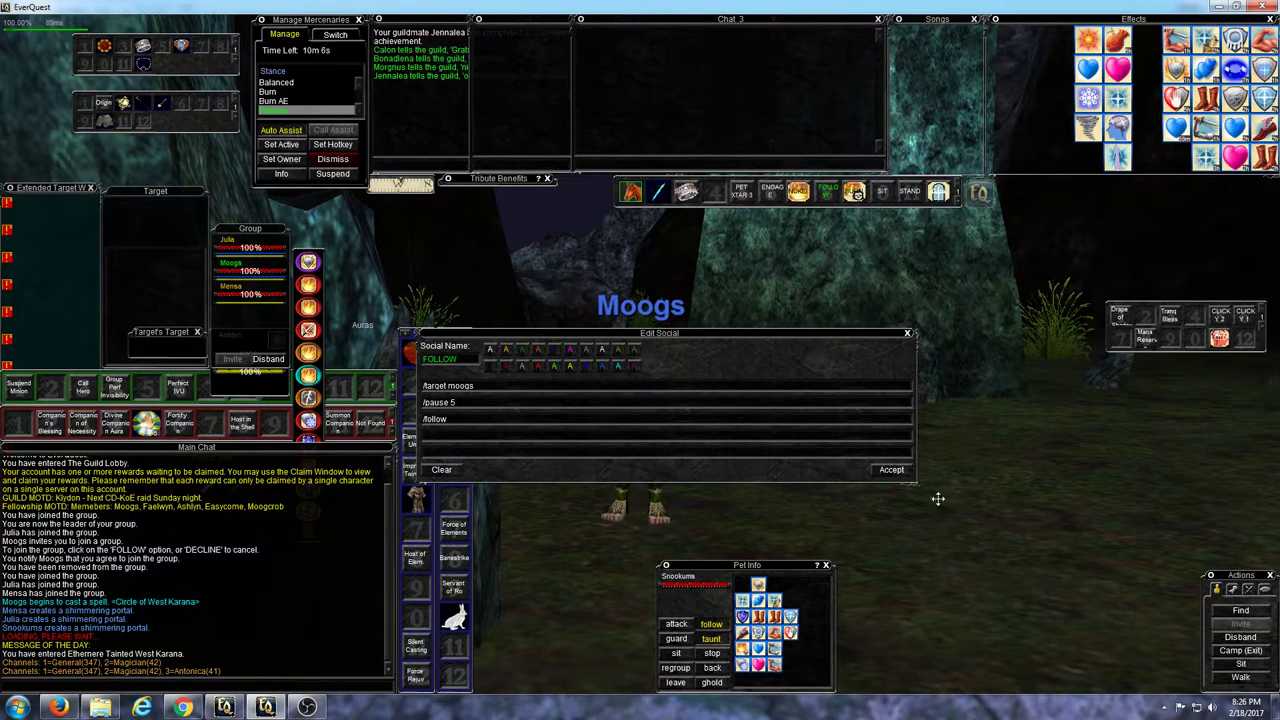
pyautogui.click(1264, 588)
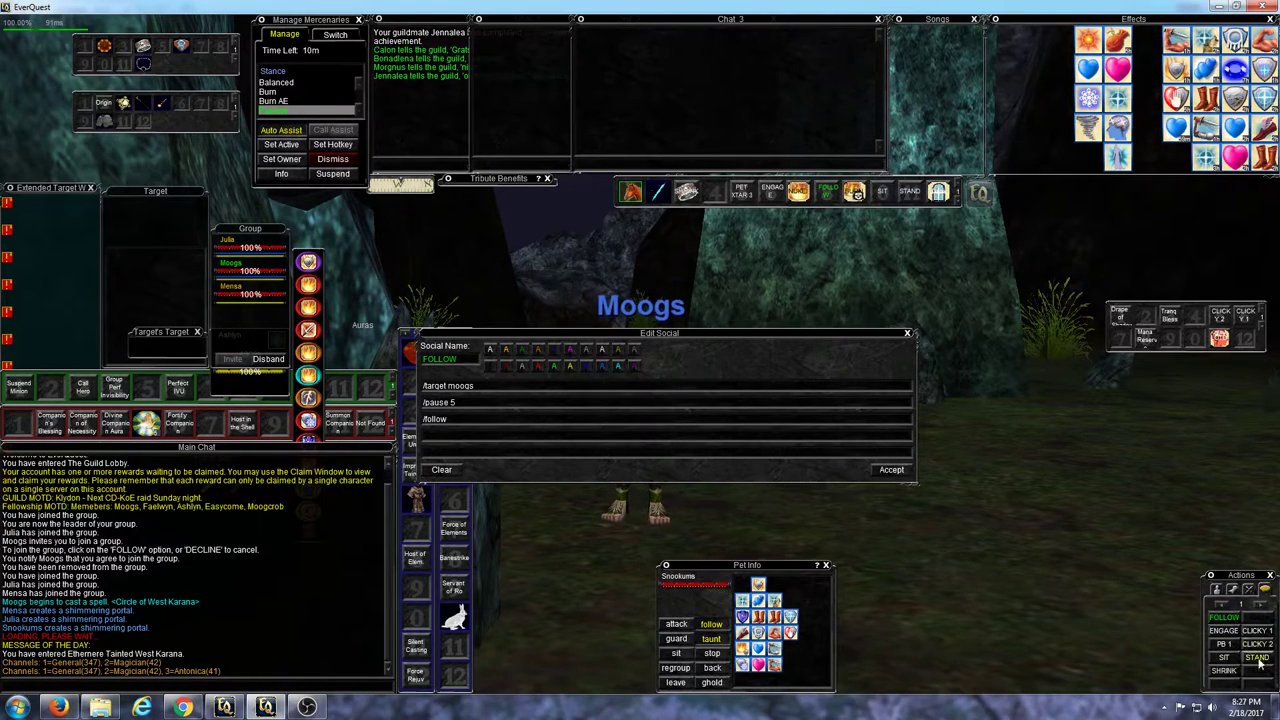
pyautogui.click(1260, 604)
pyautogui.click(1260, 604)
pyautogui.click(1260, 604)
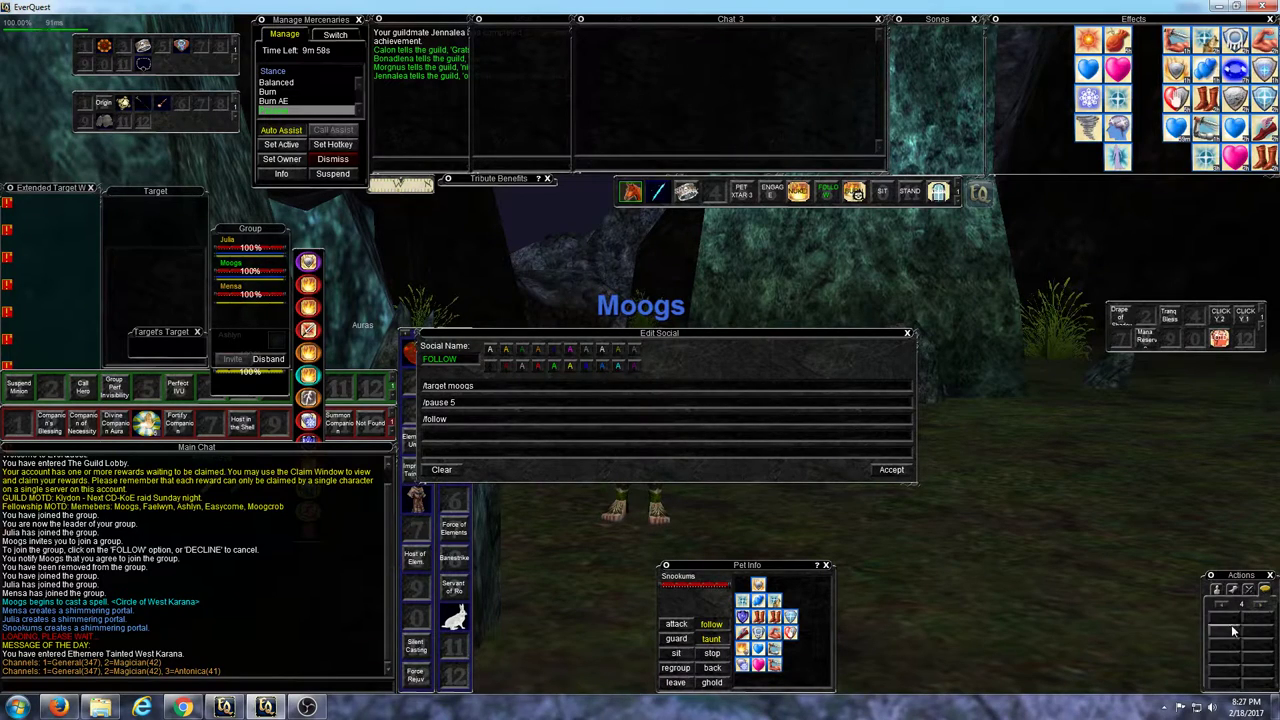
pyautogui.click(1228, 620)
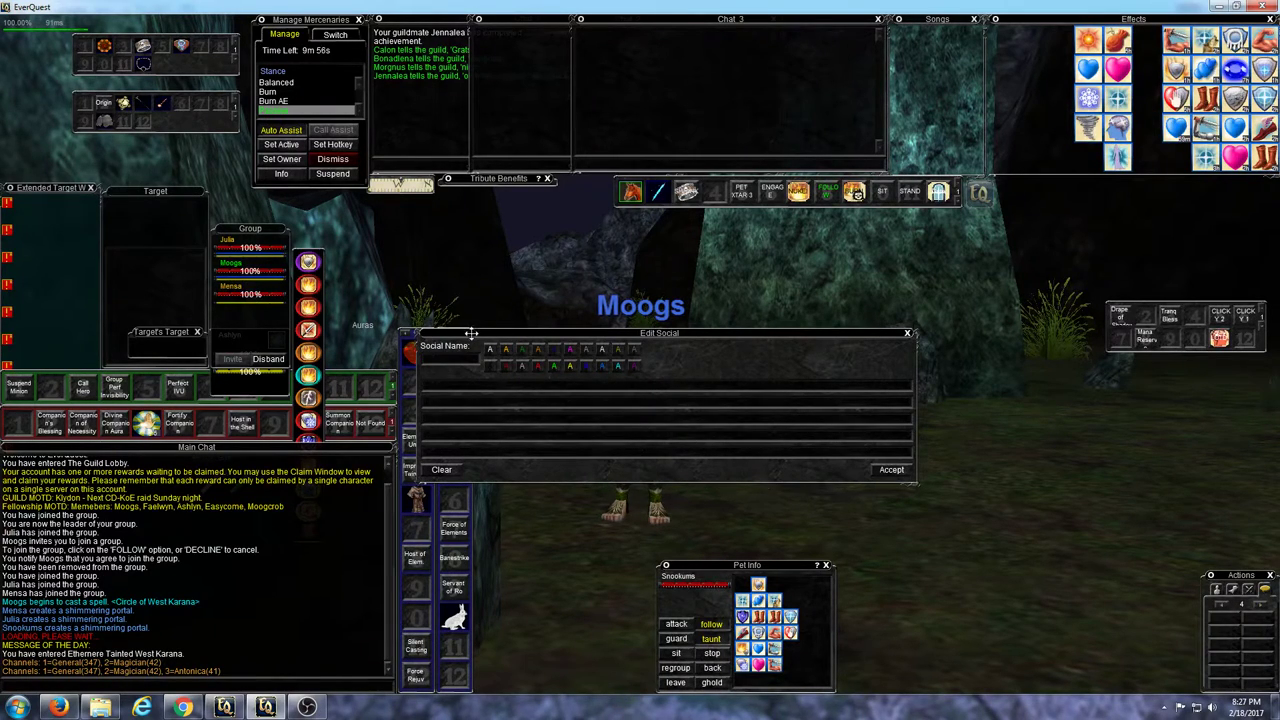
pyautogui.moveTo(471, 333); pyautogui.dragTo(577, 293)
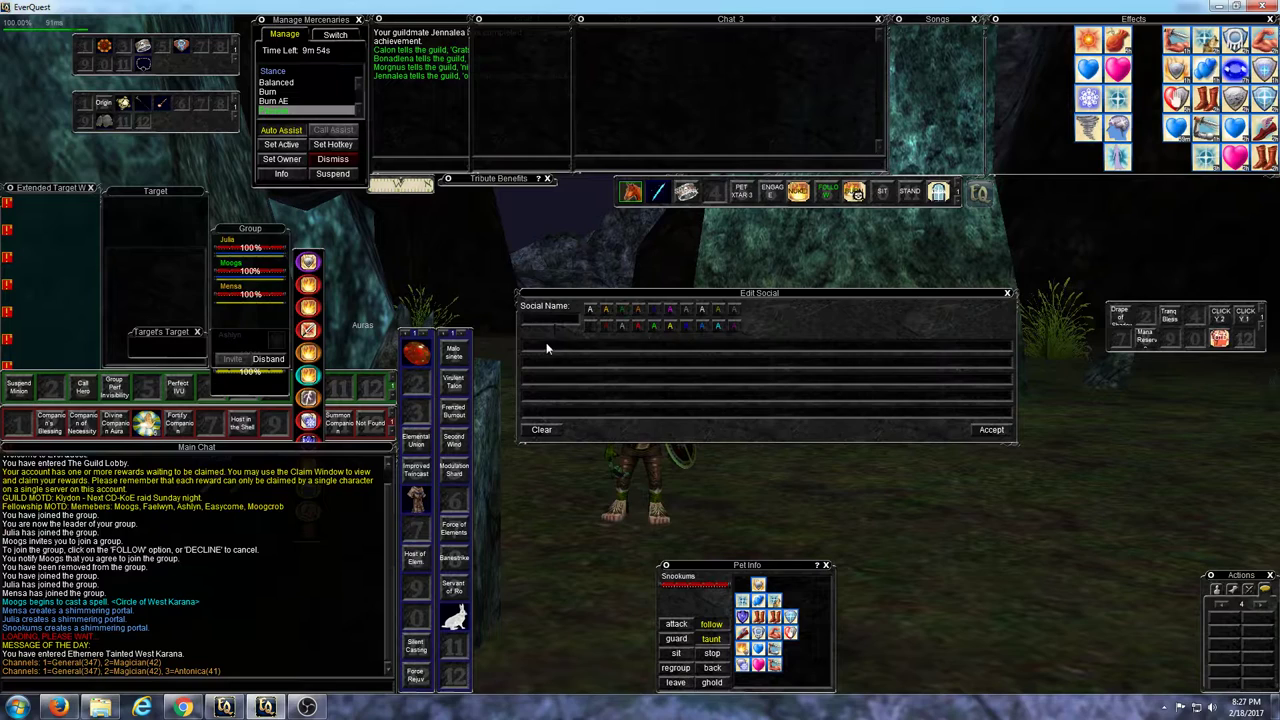
pyautogui.click(1006, 295)
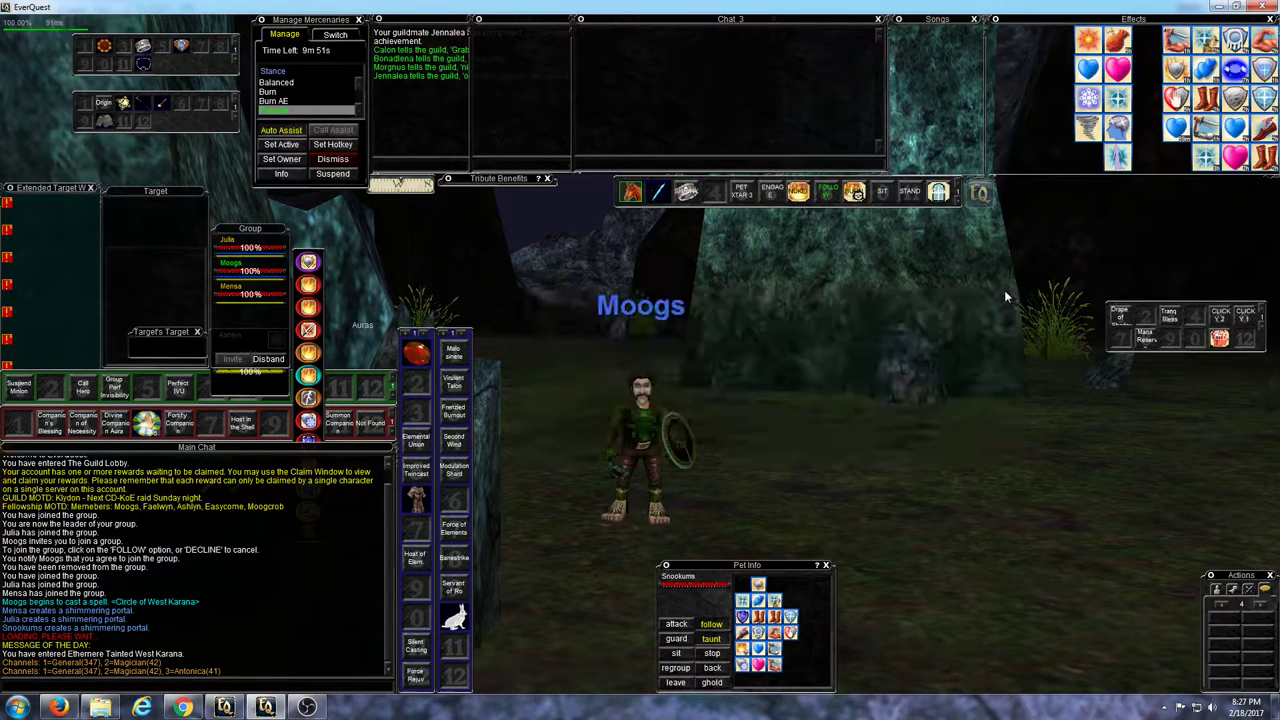
pyautogui.click(1217, 590)
# - Reopen the FOLLOW social, review its /target, /pause 5 and /follow lines, and accept it
pyautogui.rightClick(825, 193)
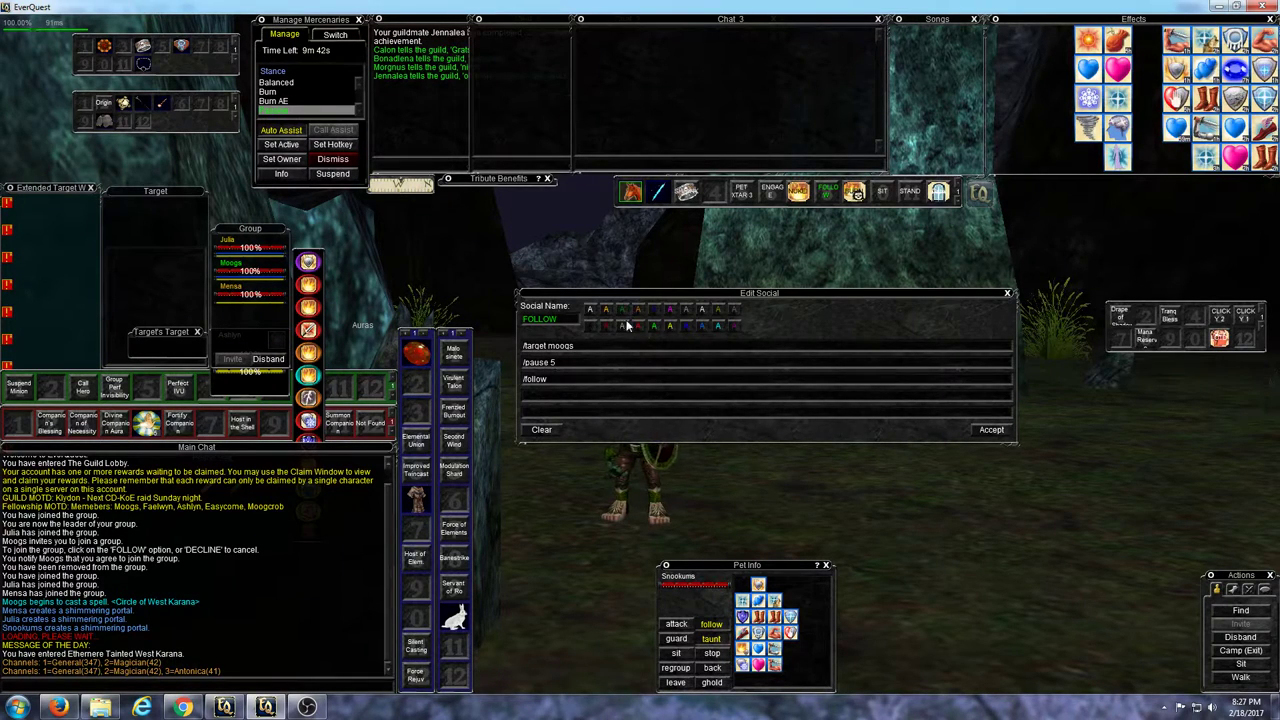
pyautogui.moveTo(677, 295); pyautogui.dragTo(701, 350)
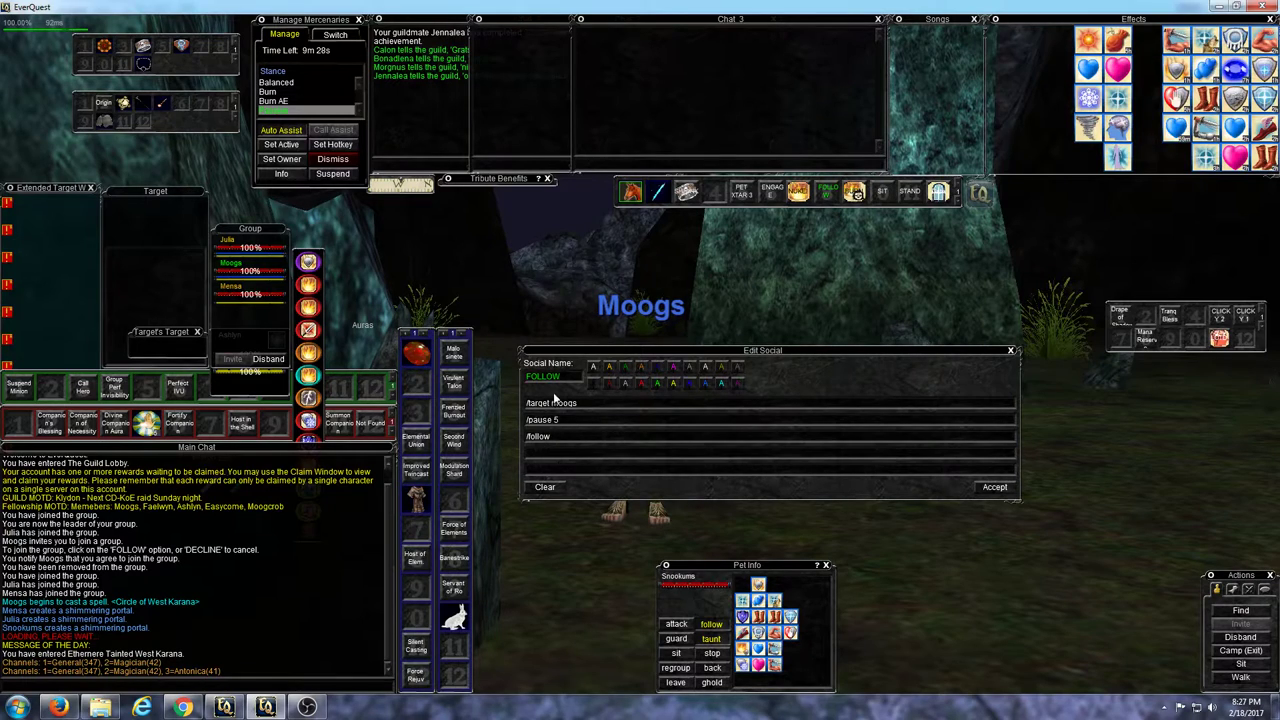
pyautogui.click(995, 487)
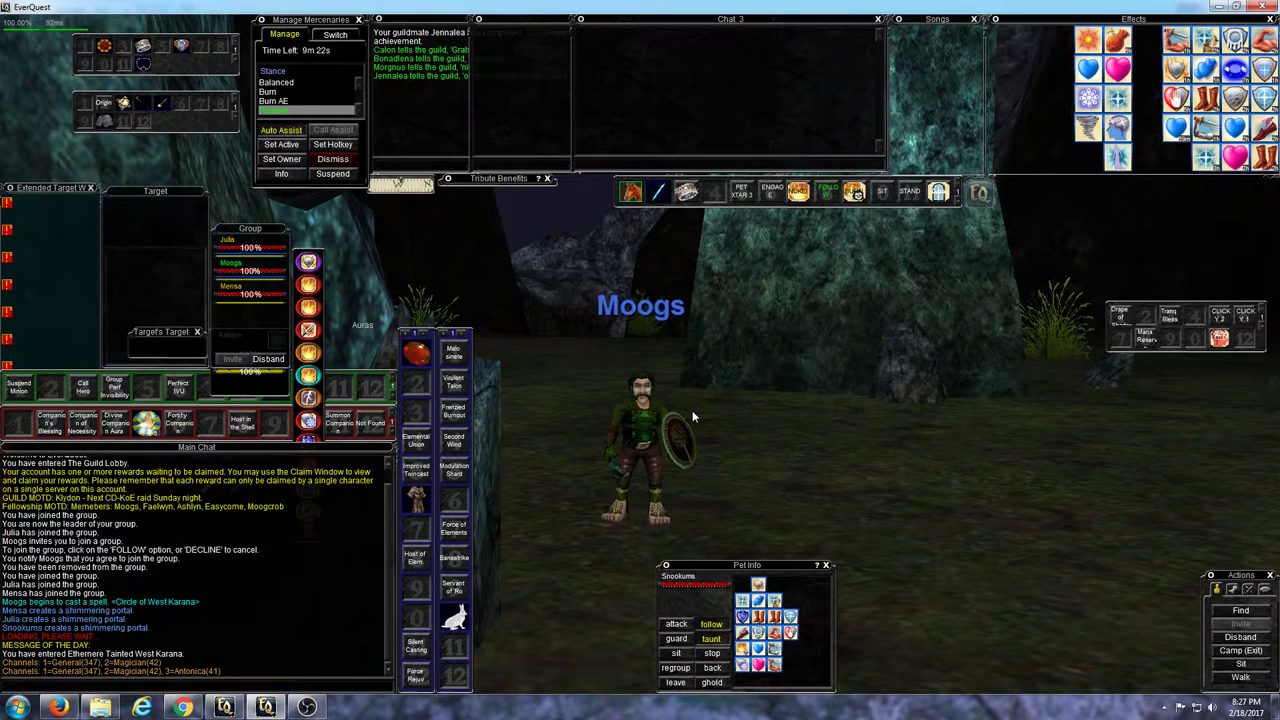
# - Move the character away from the group, run the FOLLOW social, and check the group from the druid's window before returning
pyautogui.press('Down')
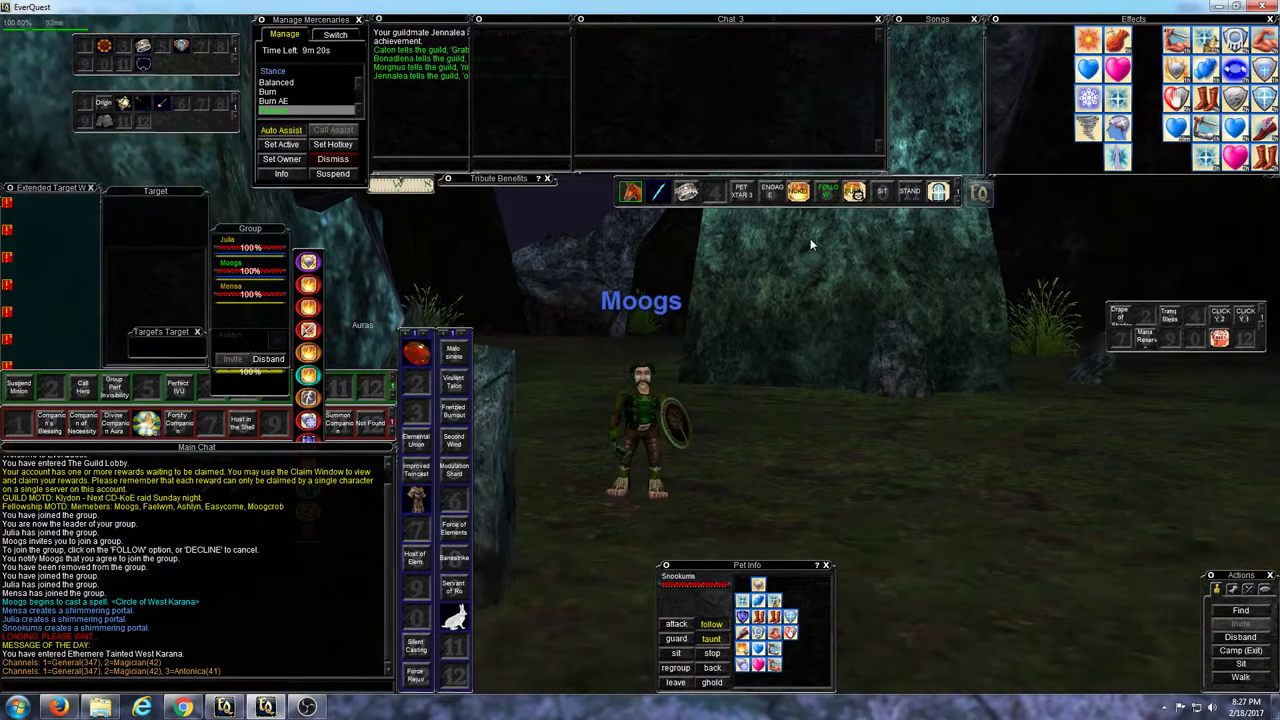
pyautogui.press('Down')
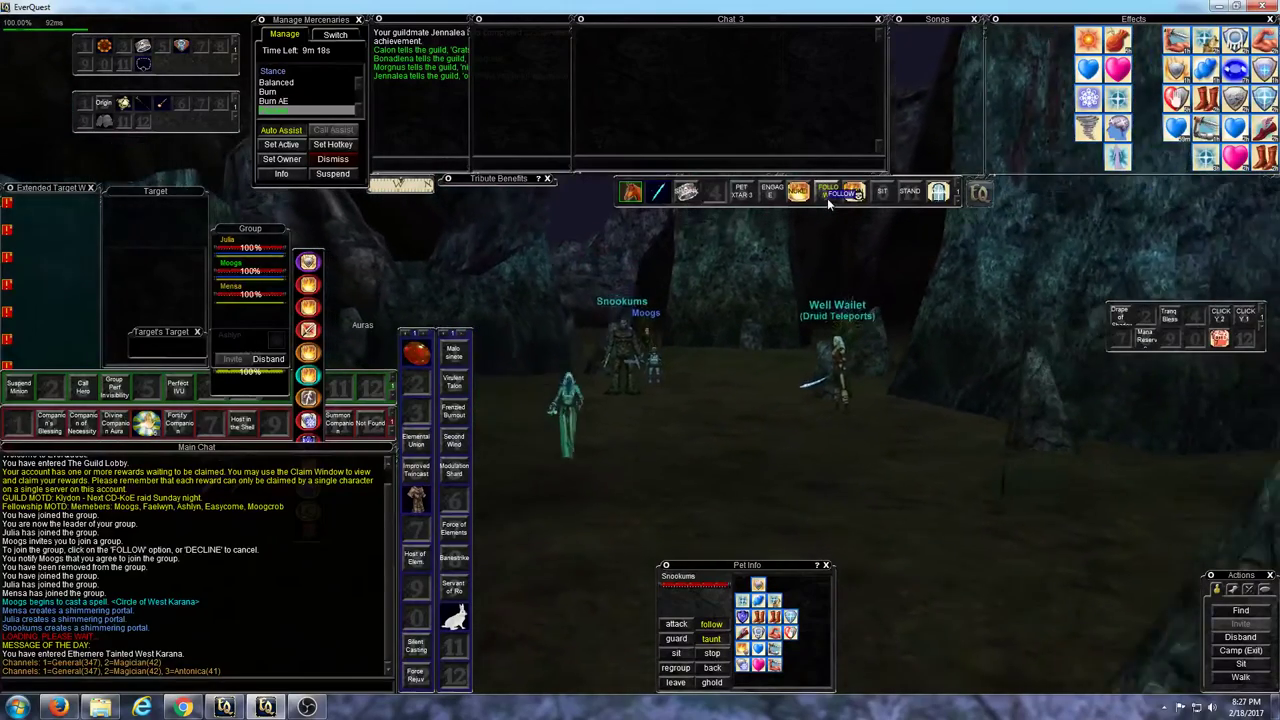
pyautogui.press('Up')
pyautogui.press('Left')
pyautogui.press('Up')
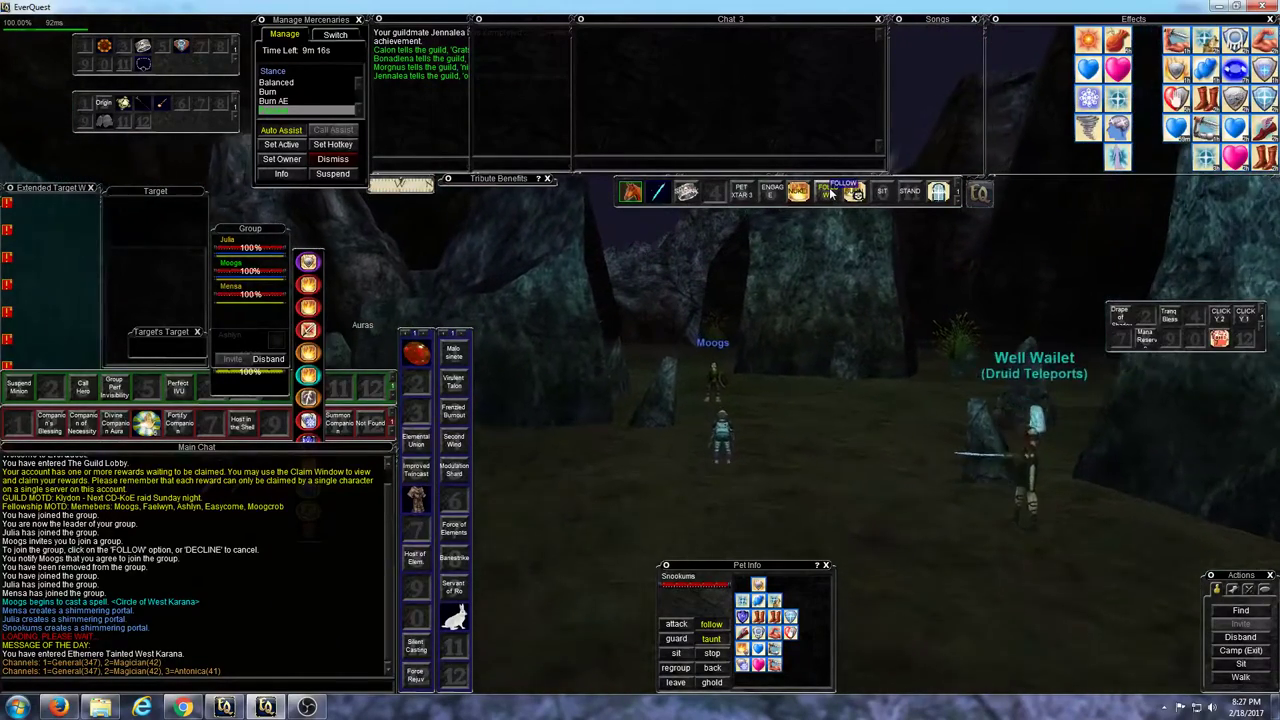
pyautogui.click(830, 193)
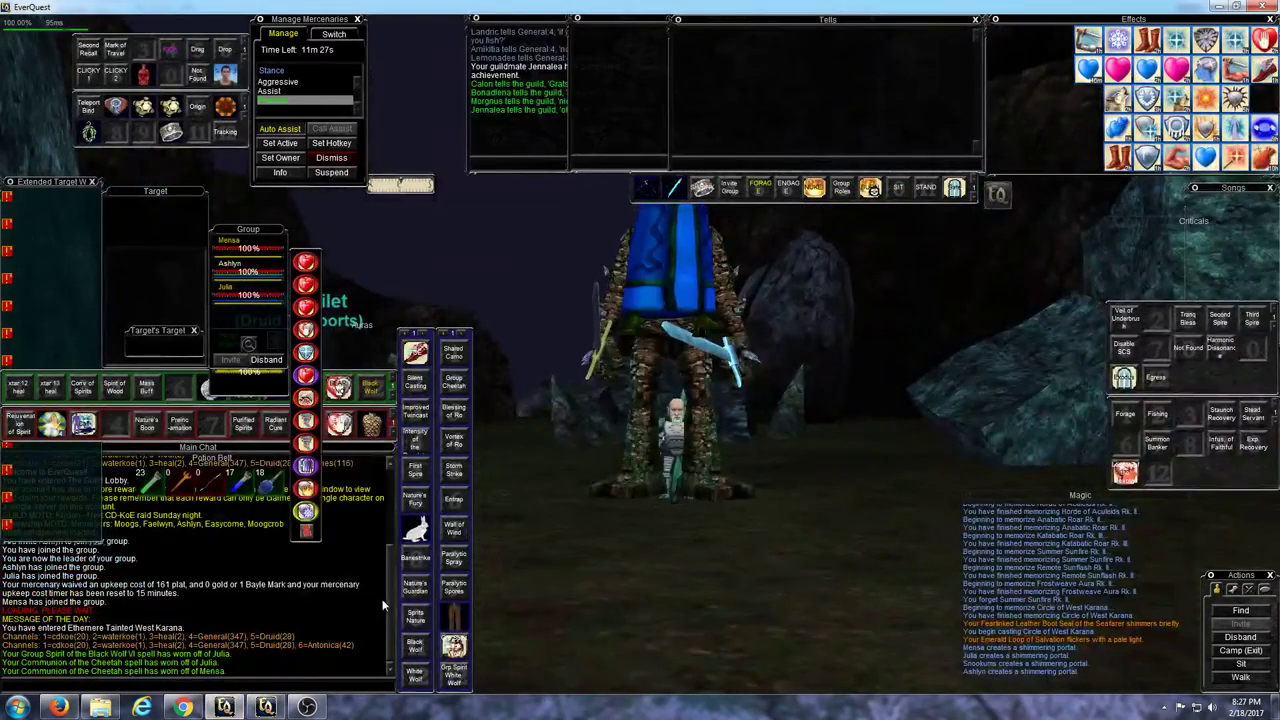
pyautogui.press('Down')
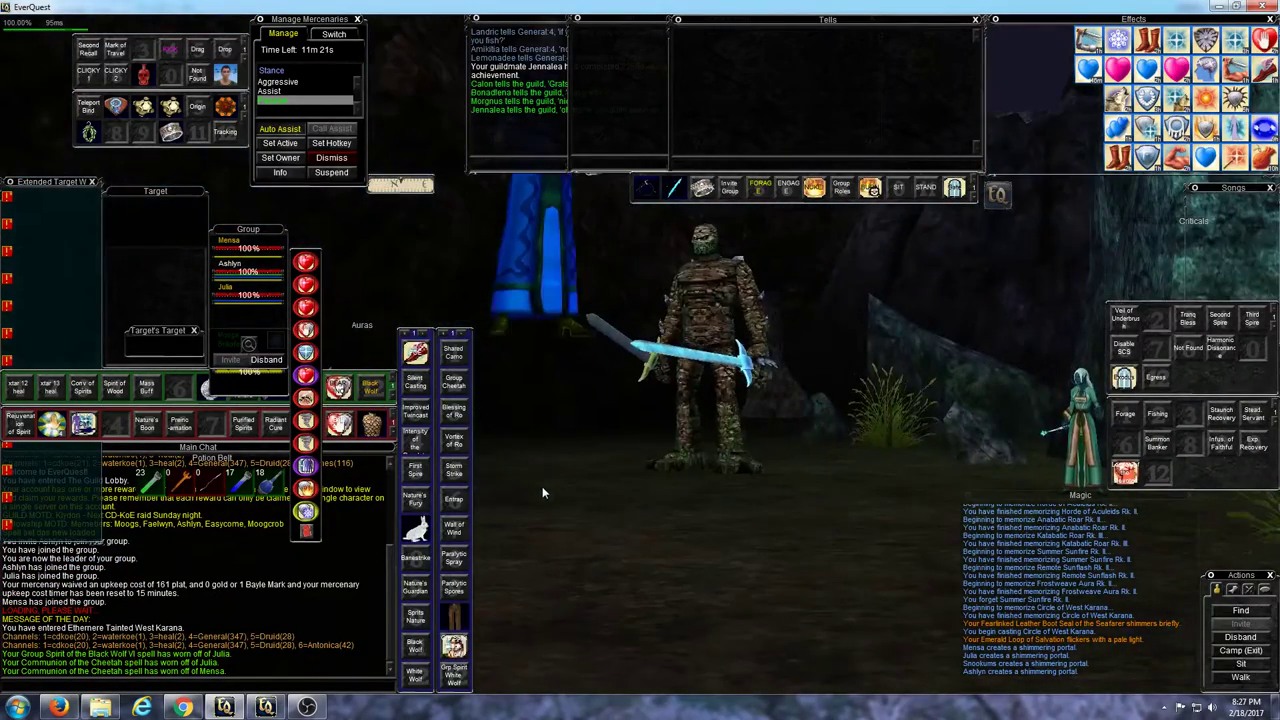
pyautogui.click(266, 706)
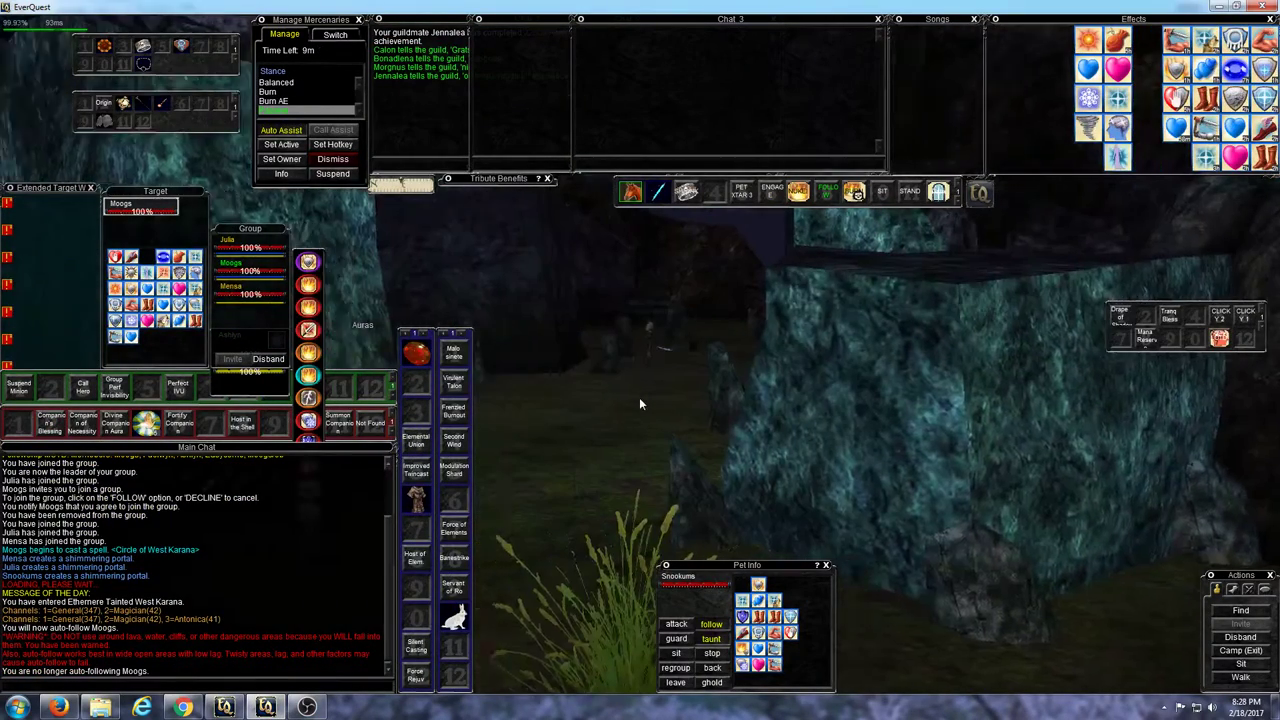
# - Look around in both characters' windows to examine where the group members stand relative to each other
pyautogui.press('Left')
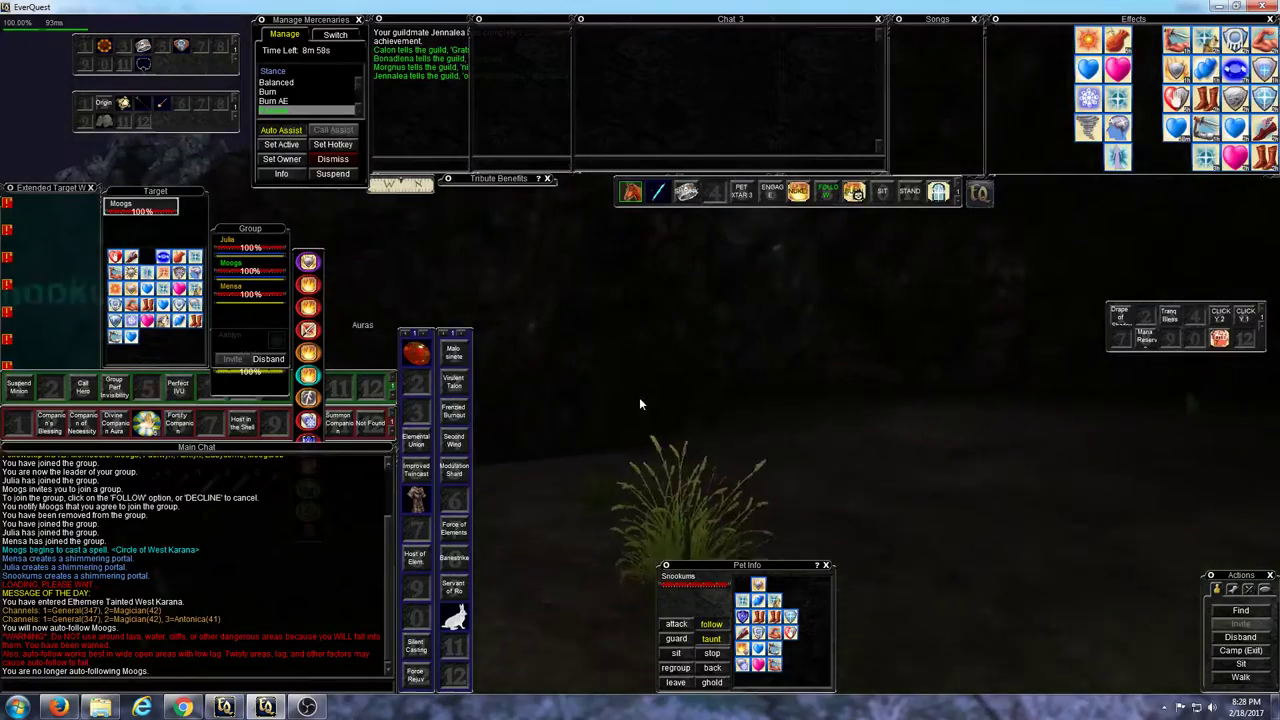
pyautogui.press('Left')
pyautogui.press('Right')
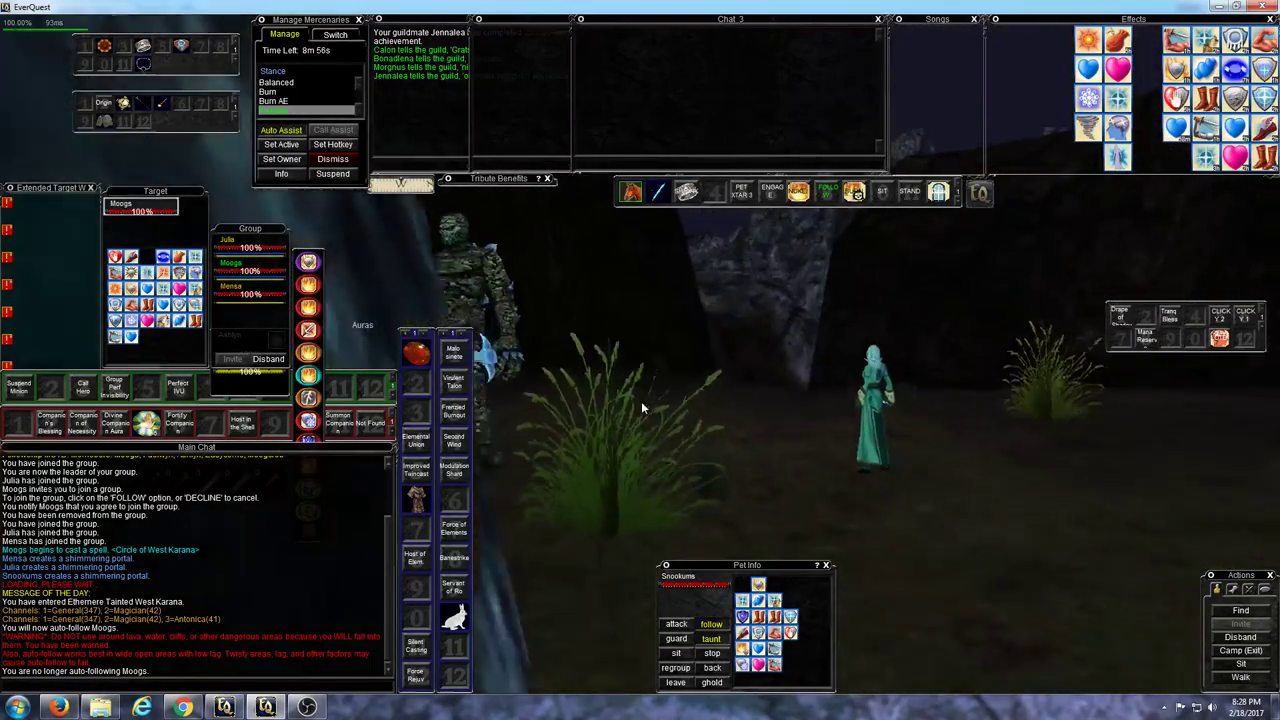
pyautogui.press('Left')
pyautogui.press('Right')
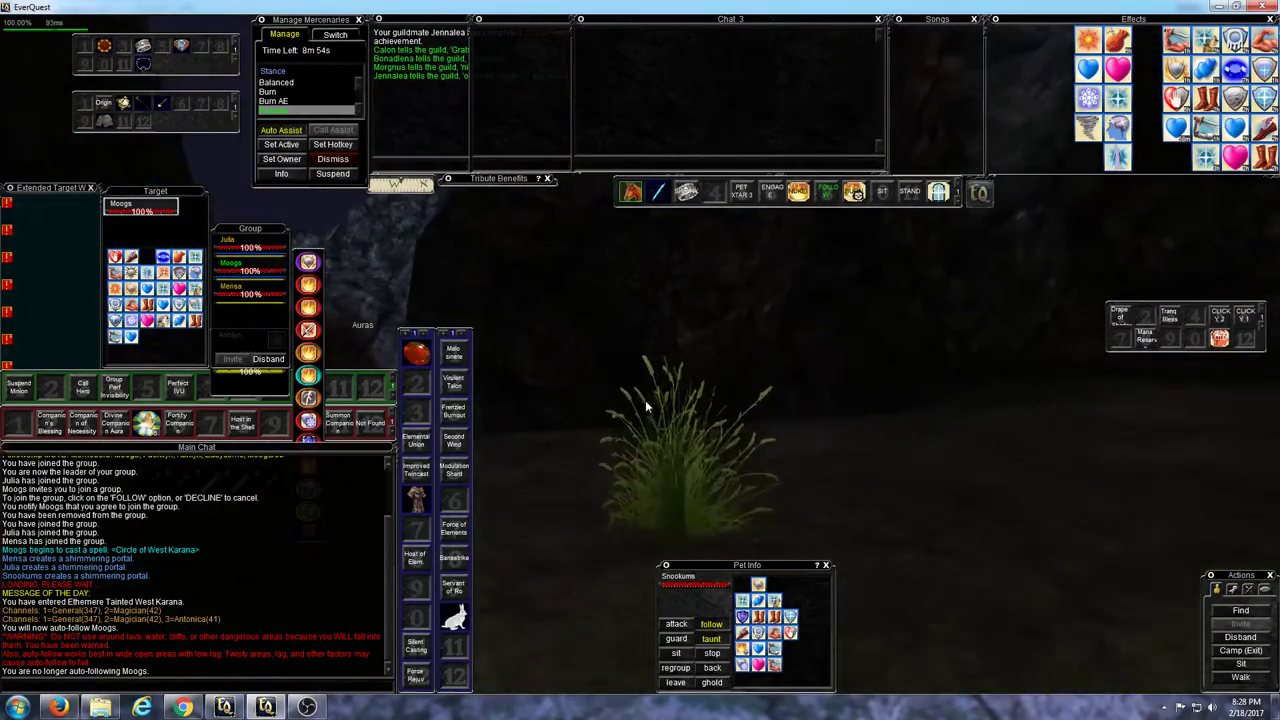
pyautogui.press('Left')
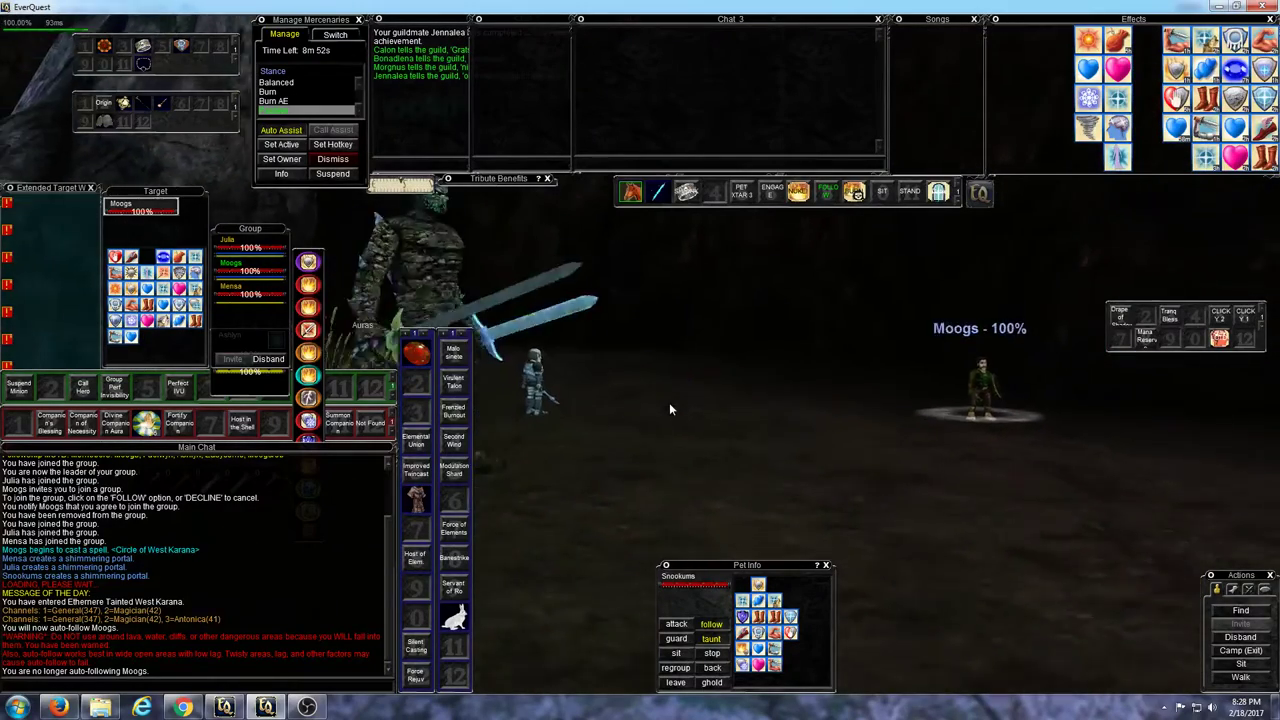
pyautogui.press('Left')
pyautogui.click(226, 707)
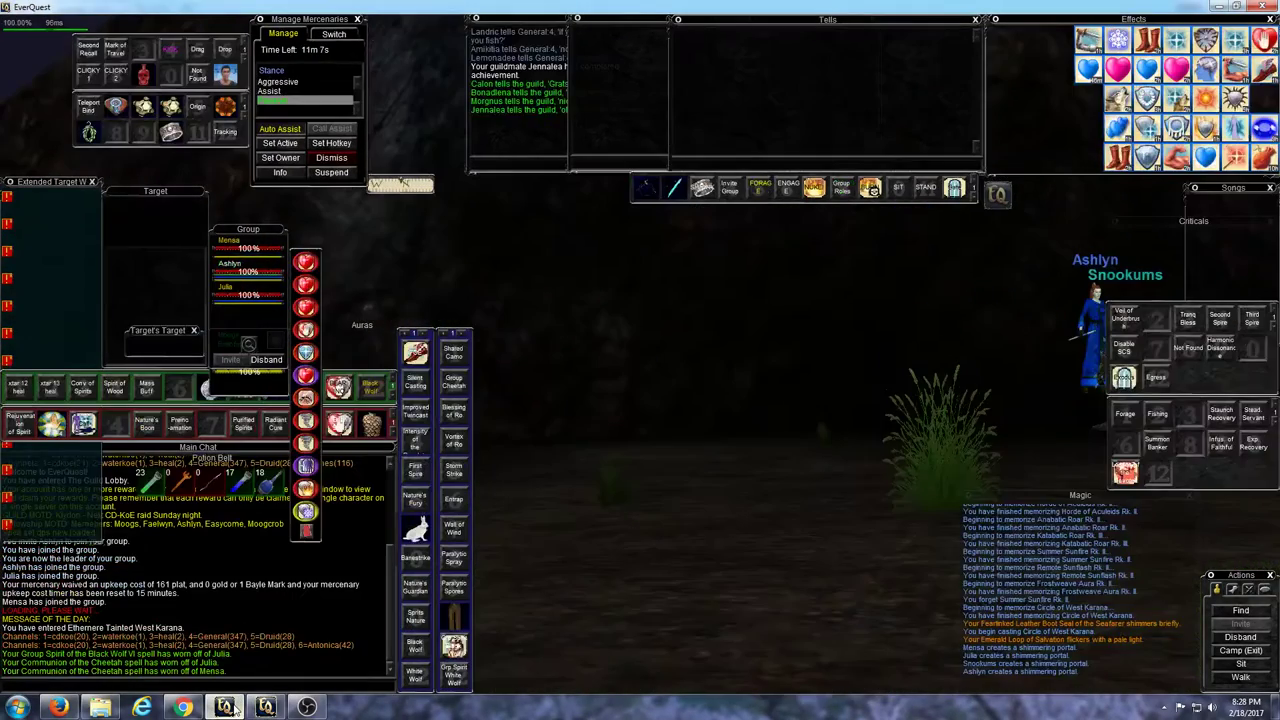
pyautogui.press('Left')
pyautogui.press('Right')
pyautogui.press('Left')
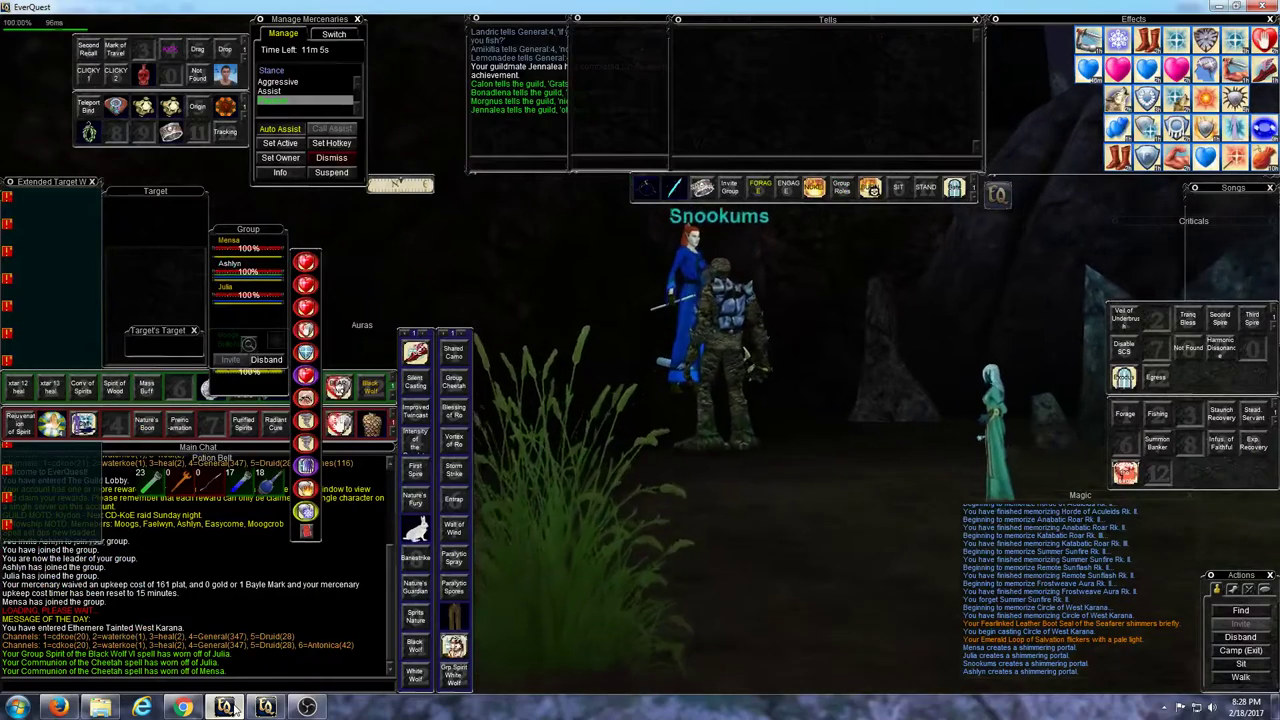
pyautogui.press('Down')
pyautogui.press('Left')
pyautogui.click(266, 707)
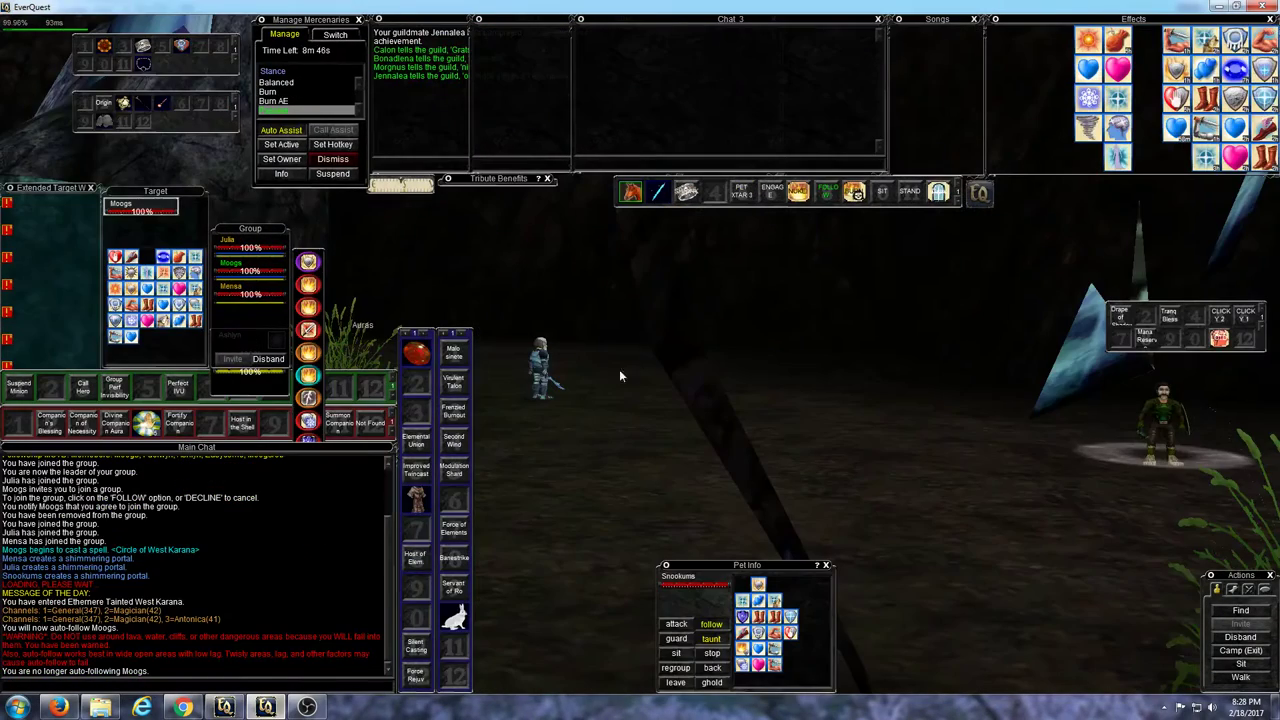
# - Switch to the druid's window and open the Shared Camo social, placing its editor clear of the middle of the view
pyautogui.hotkey('alt', 'Tab')
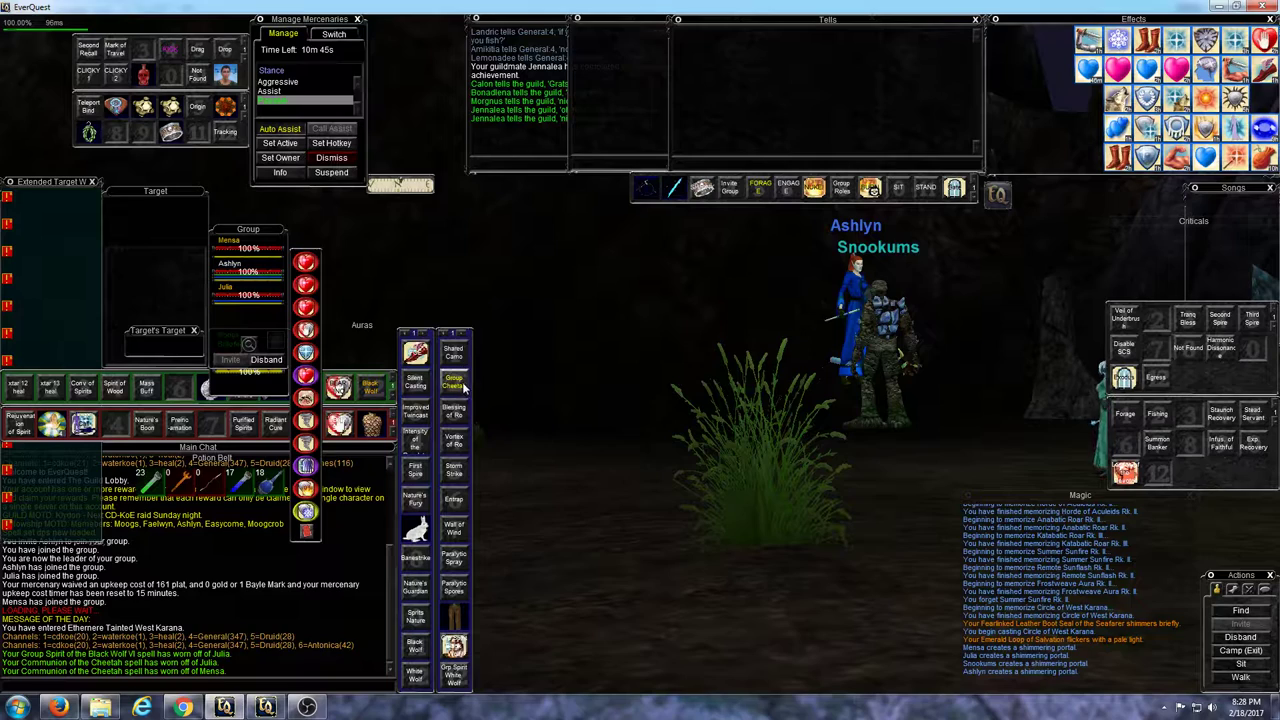
pyautogui.rightClick(455, 352)
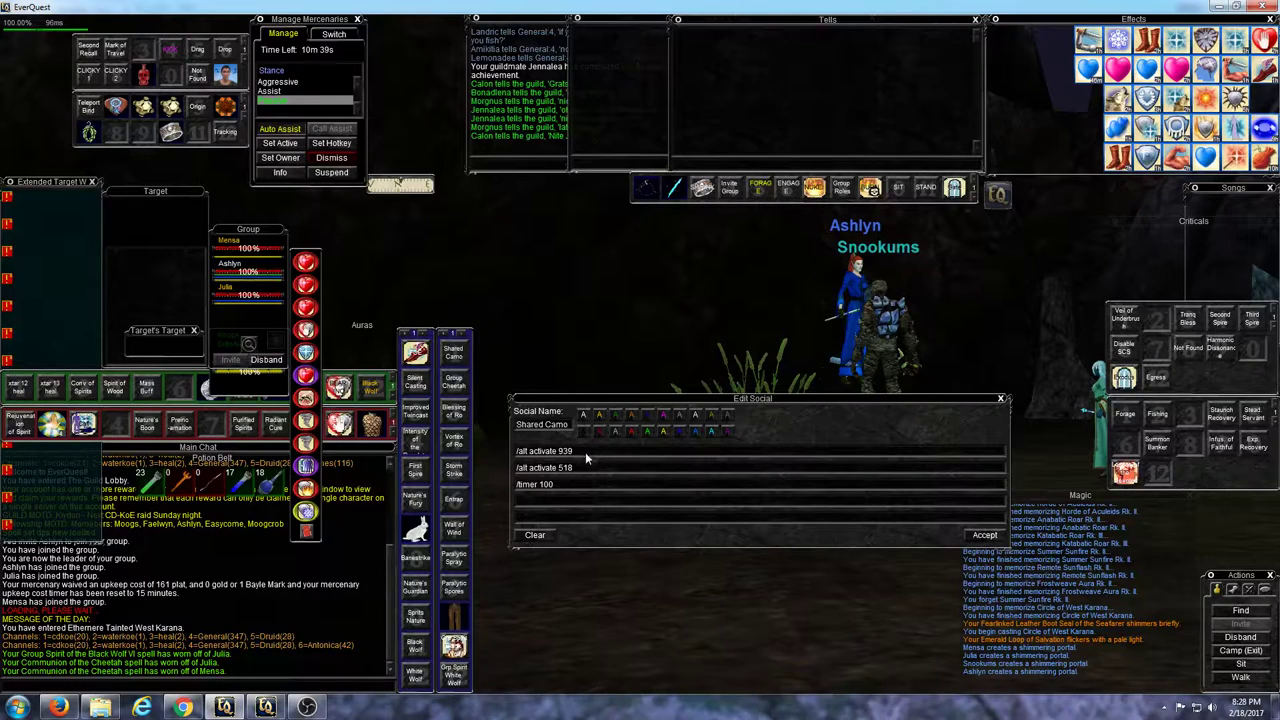
pyautogui.moveTo(676, 398); pyautogui.dragTo(654, 528)
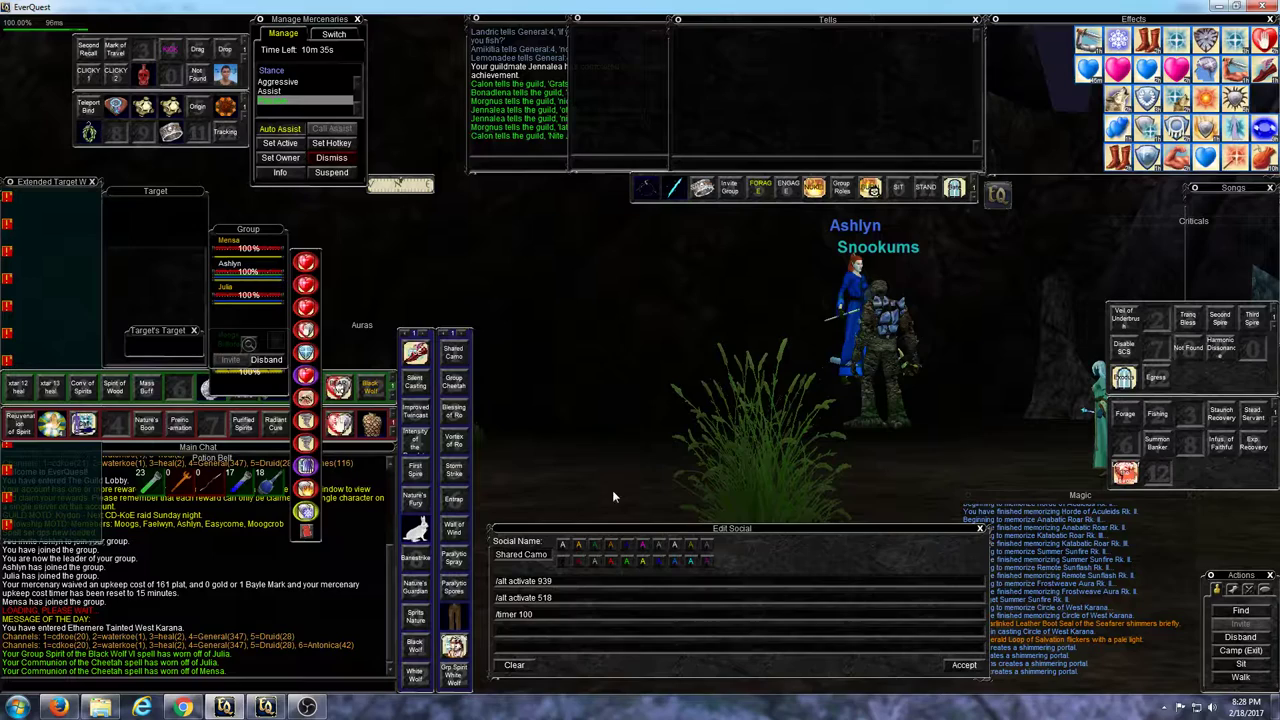
# - Look up Shared Camouflage among the archetype alternate advancement abilities and display its description and activation ID
pyautogui.press('v')
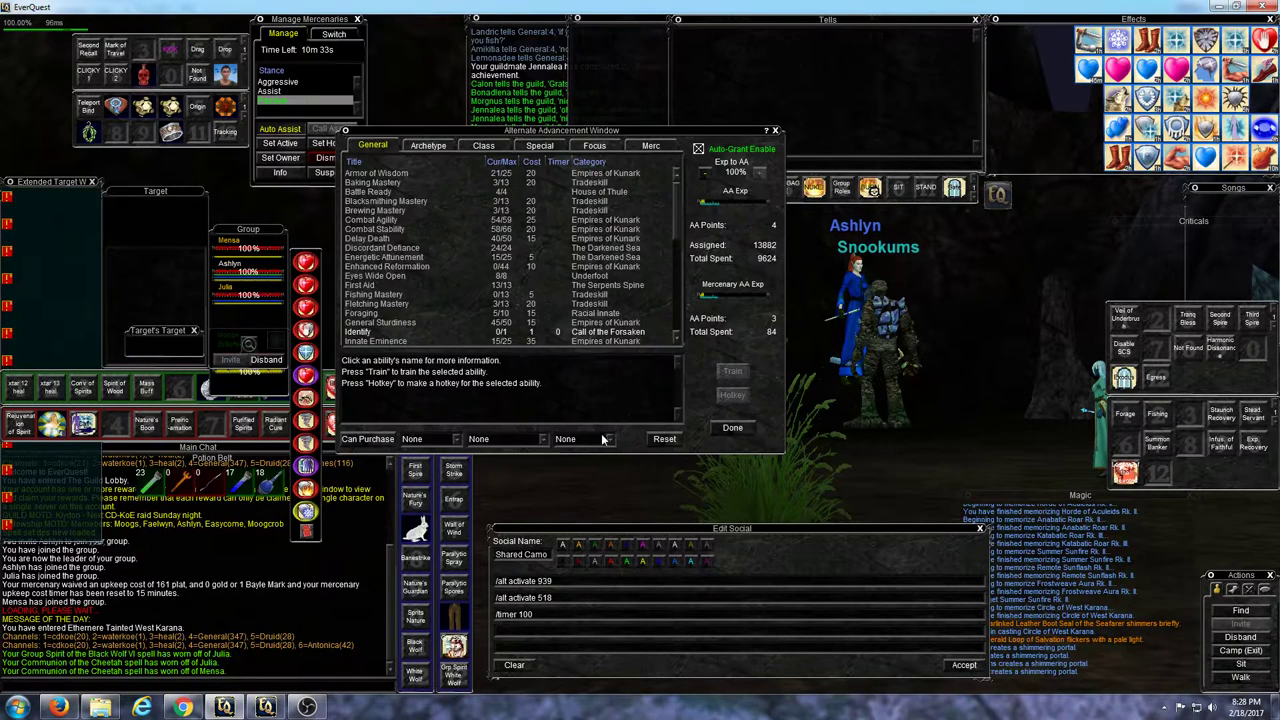
pyautogui.click(483, 148)
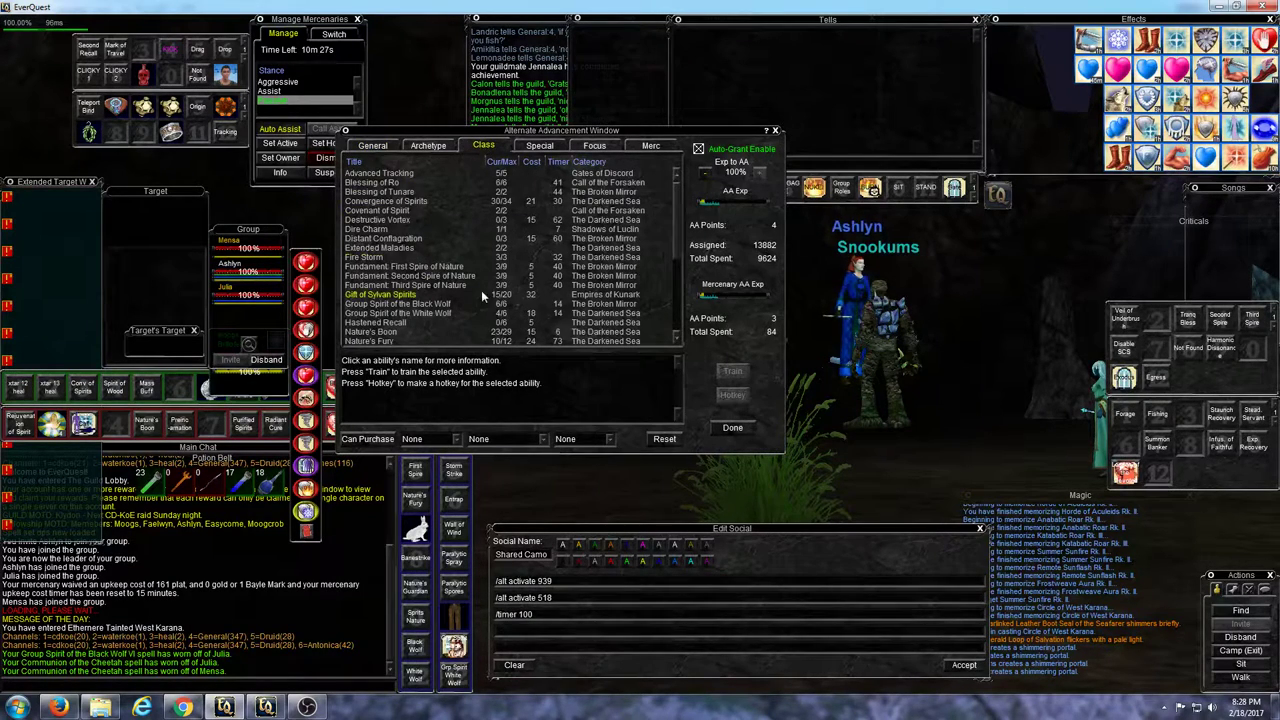
pyautogui.scroll(-3, 422, 294)
pyautogui.scroll(-3, 427, 297)
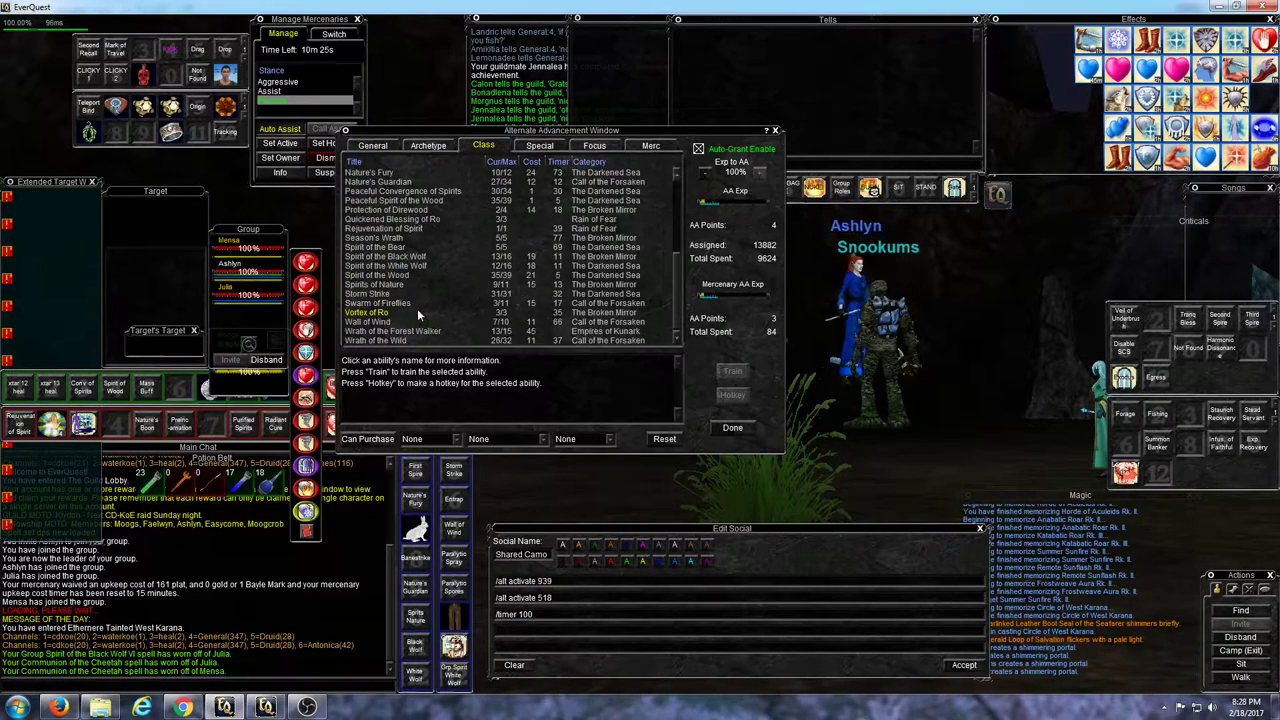
pyautogui.click(436, 149)
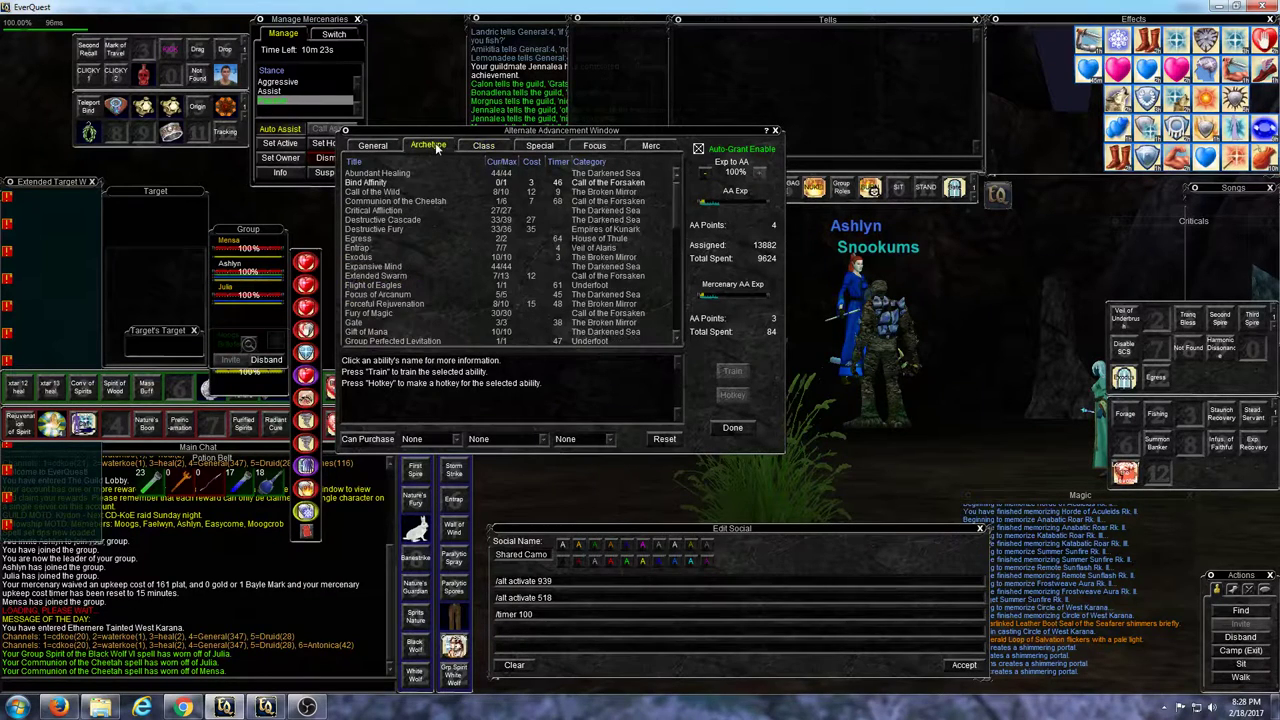
pyautogui.scroll(-6, 416, 294)
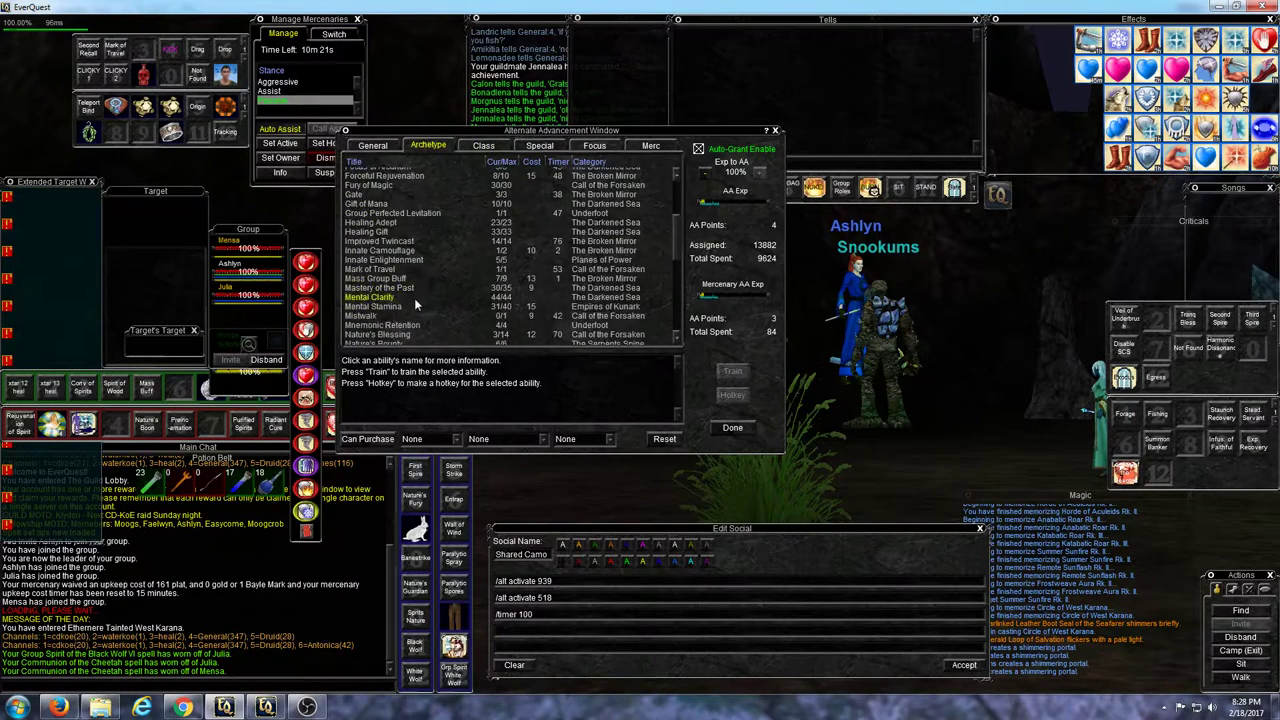
pyautogui.scroll(-4, 413, 305)
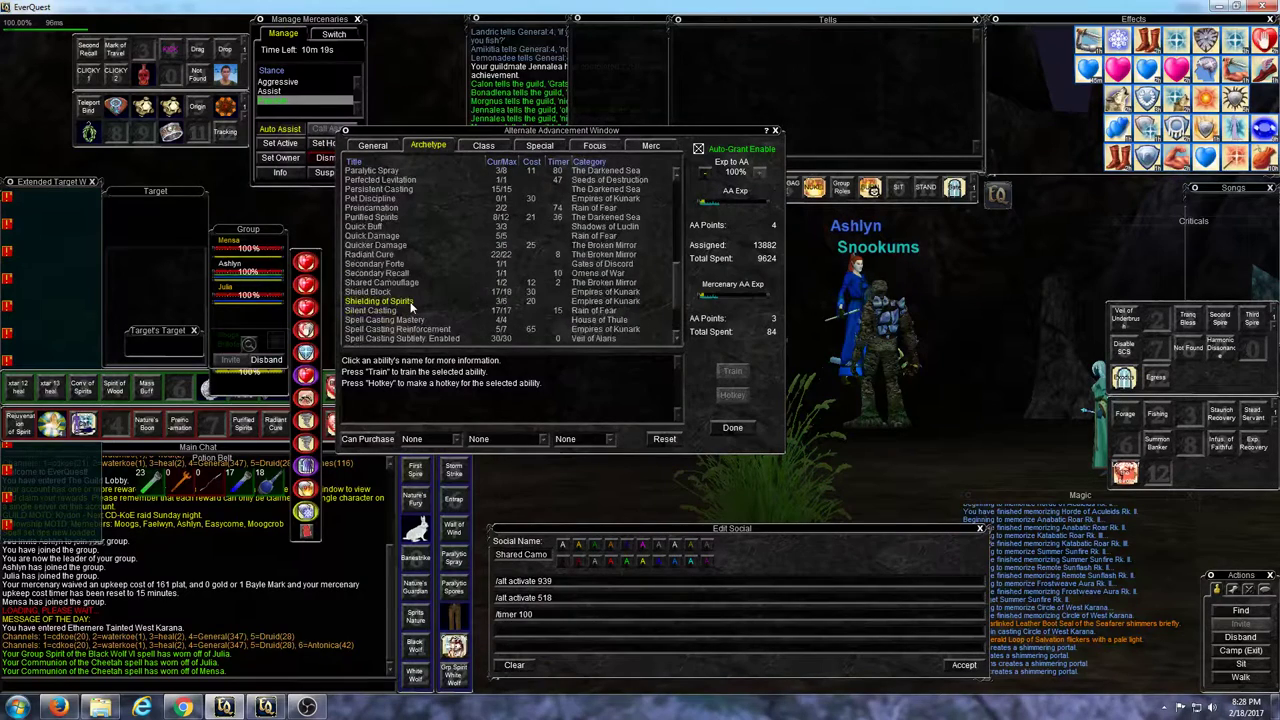
pyautogui.click(402, 284)
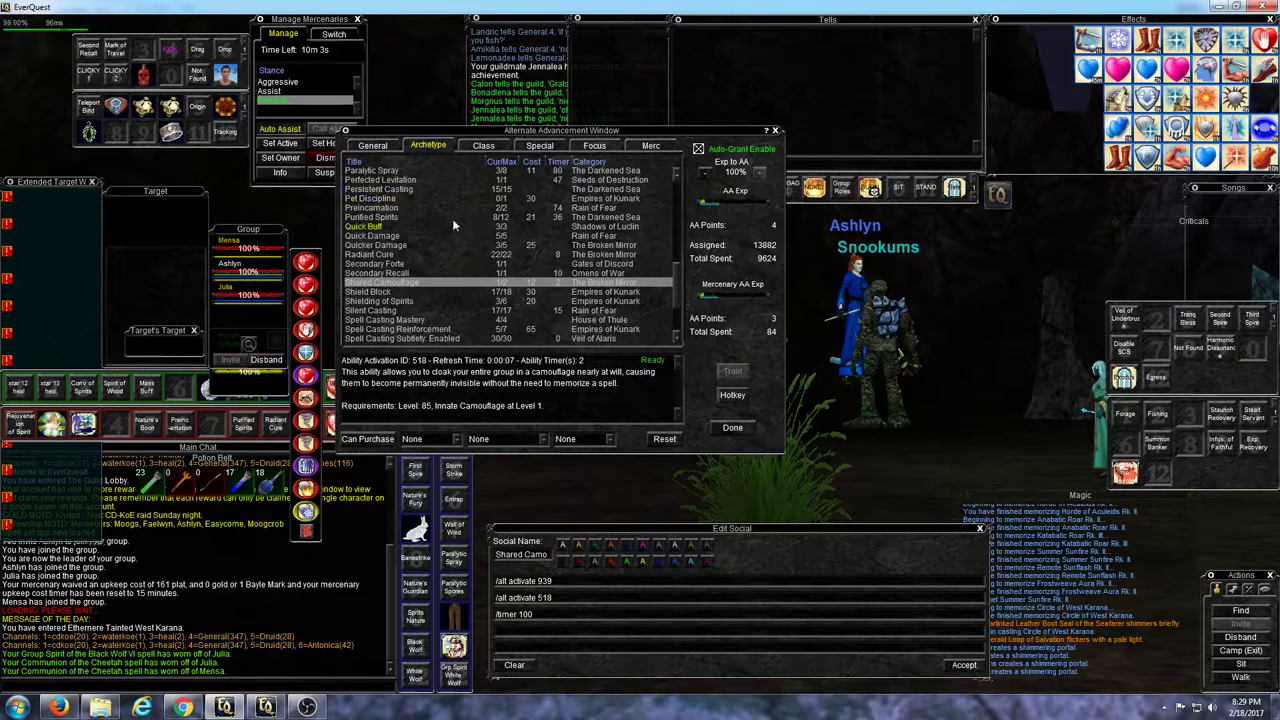
# - Look up Communion of the Cheetah among the archetype abilities, examine its activation ID and refresh time, and close the ability list
pyautogui.scroll(10, 452, 218)
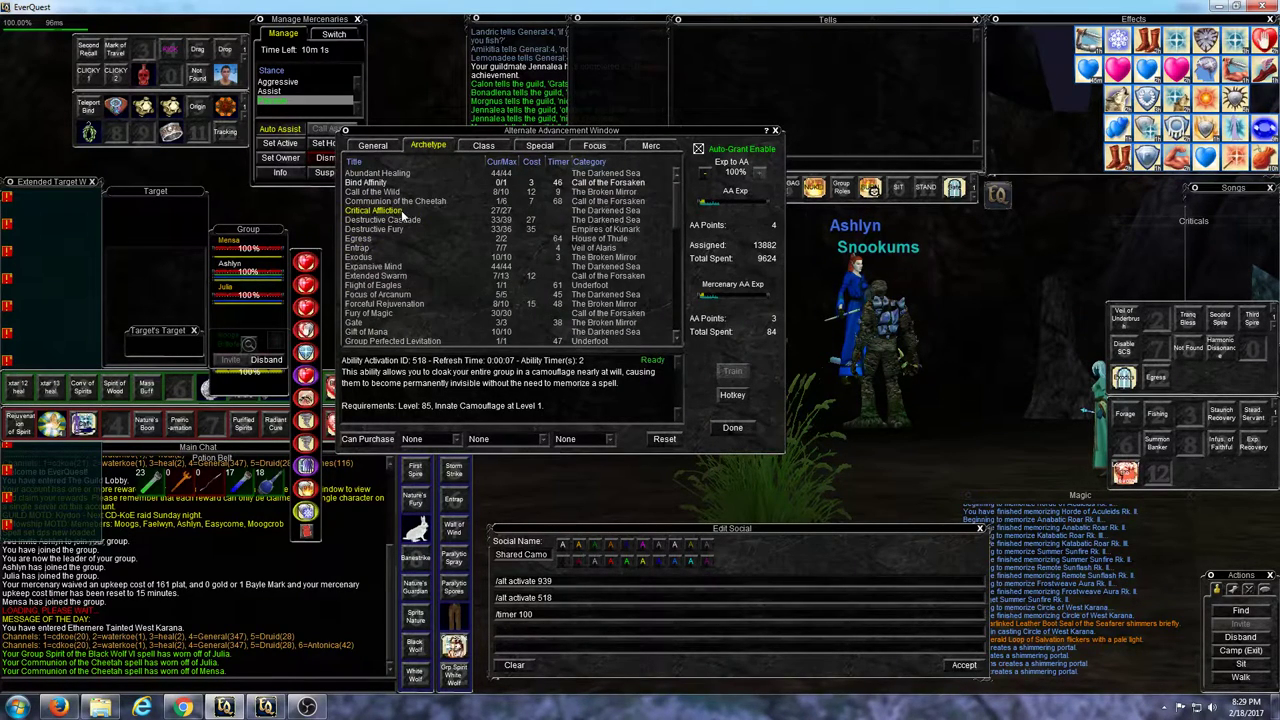
pyautogui.click(402, 201)
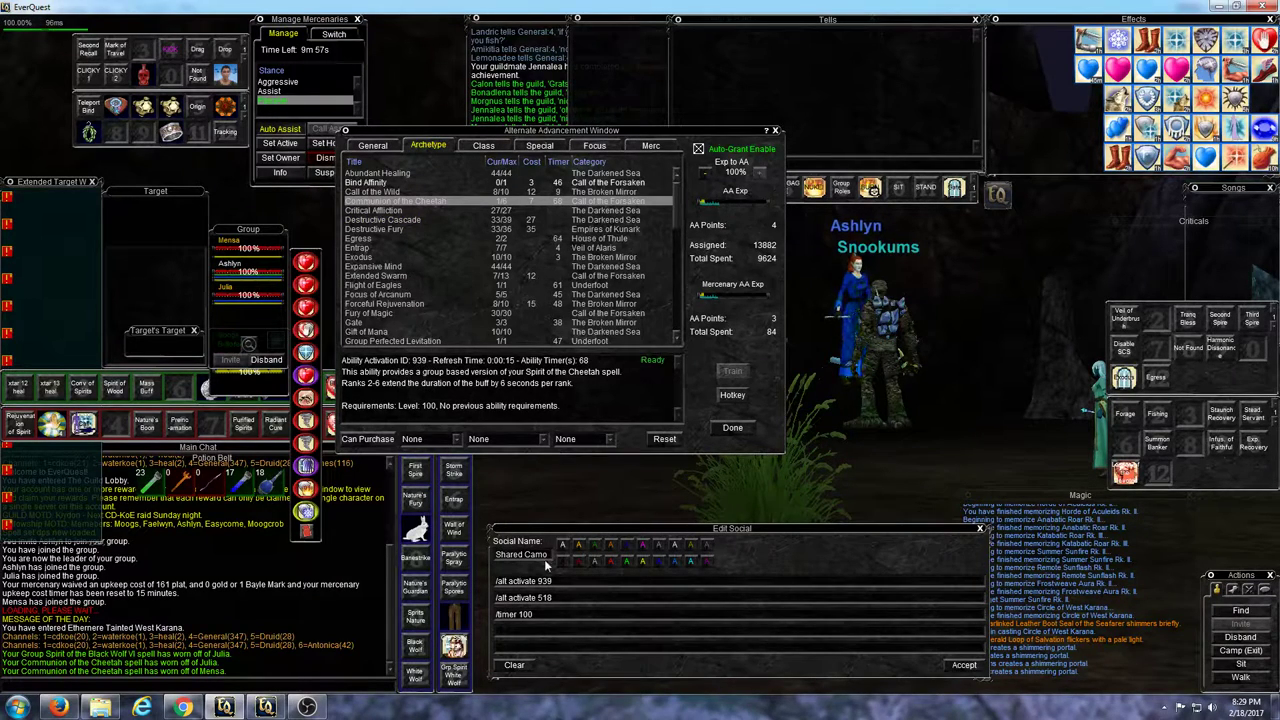
pyautogui.click(732, 427)
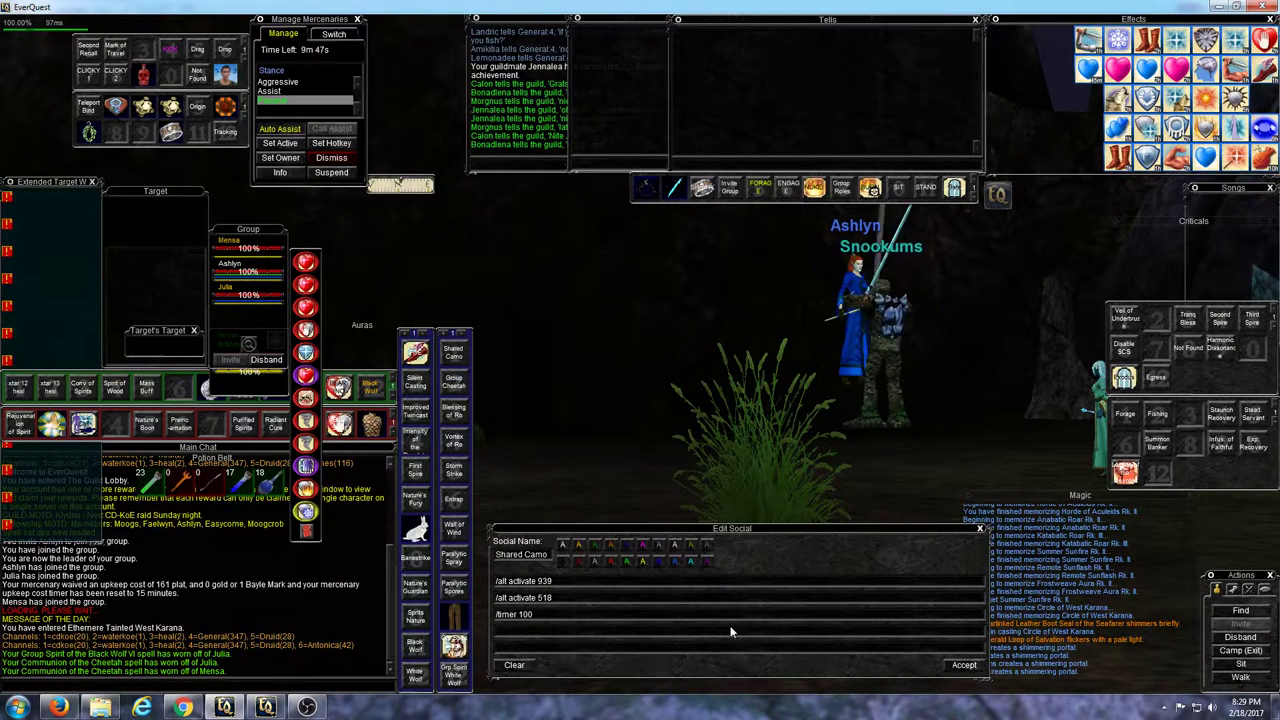
# - Set the Shared Camo social's timer line to /timer 150, recheck Shared Camouflage among the archetype abilities, and save the social
pyautogui.press('v')
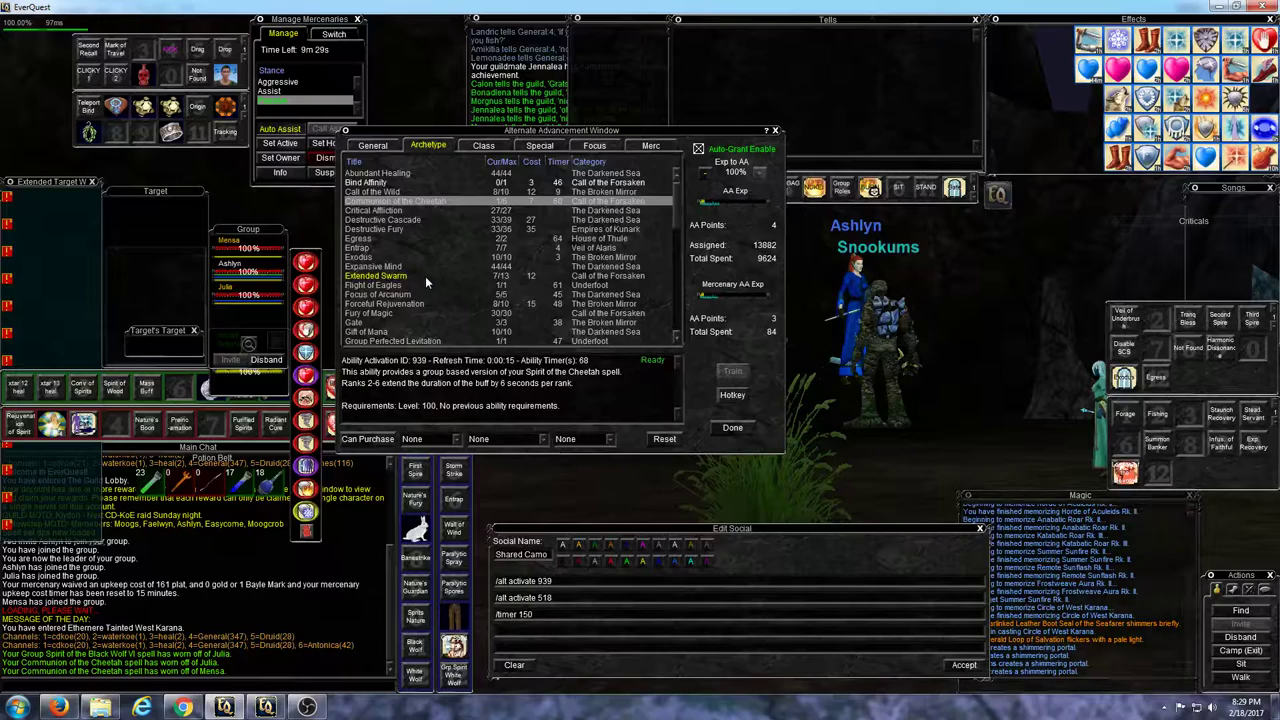
pyautogui.scroll(-15, 425, 276)
pyautogui.scroll(-3, 435, 296)
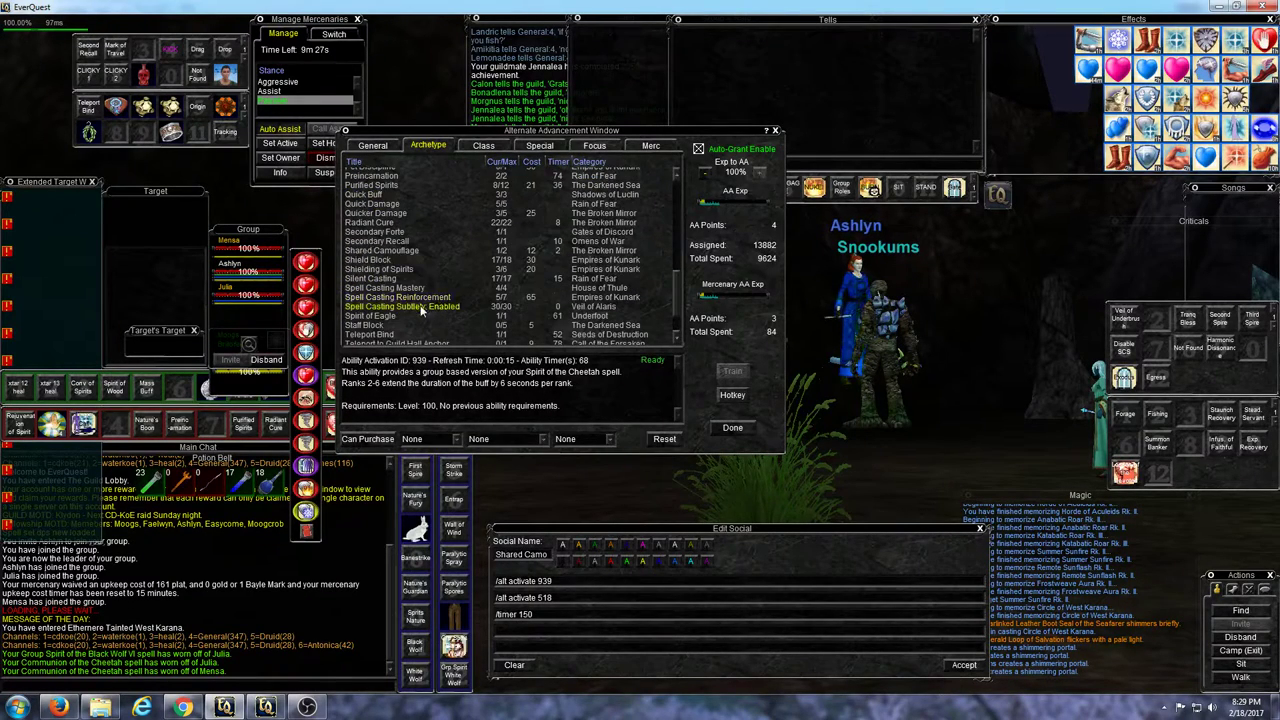
pyautogui.scroll(-3, 408, 309)
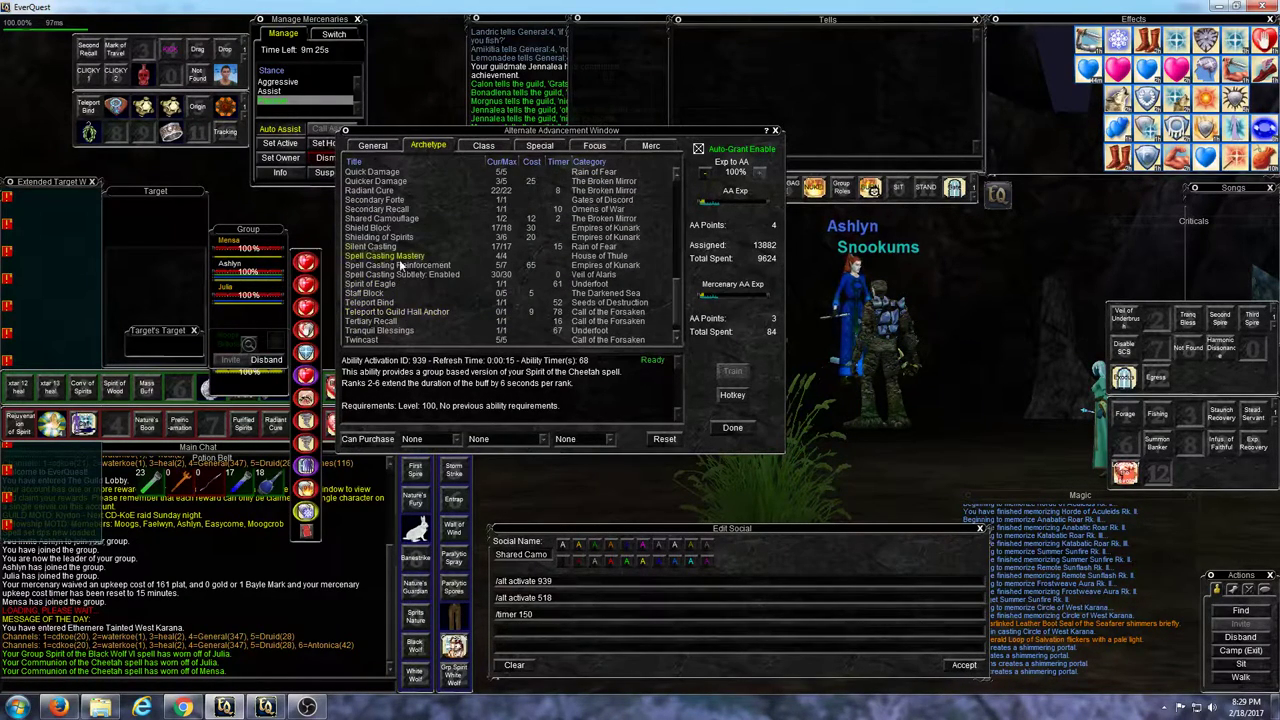
pyautogui.click(385, 219)
pyautogui.click(742, 429)
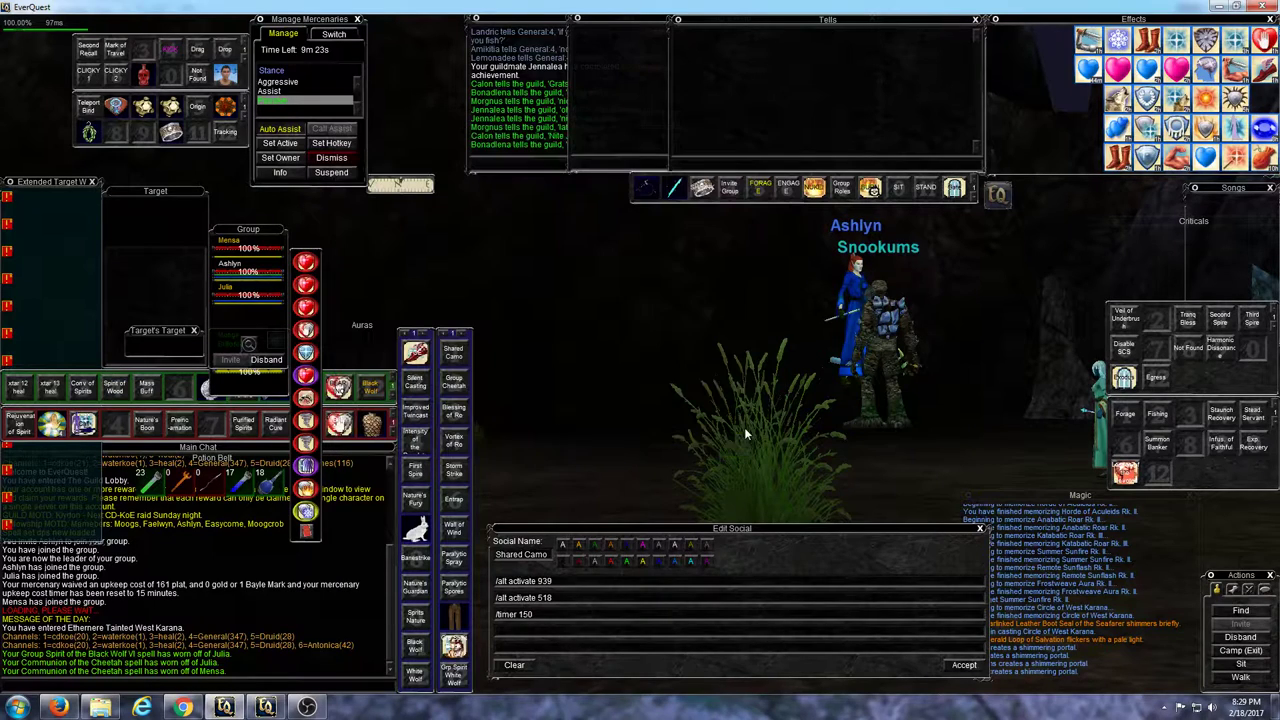
pyautogui.click(964, 665)
# - Turn toward the group, run the Group Cheetah and Shared Camo socials, and check the druid's active effects
pyautogui.press('Right')
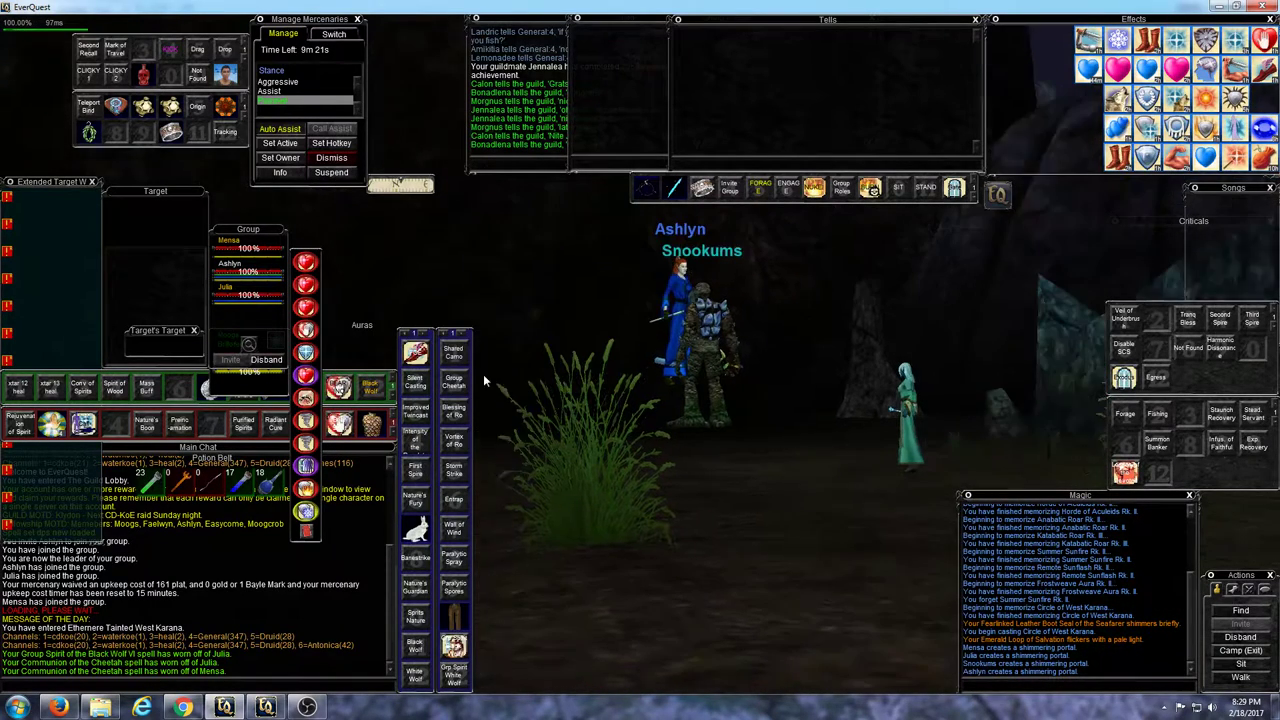
pyautogui.click(453, 381)
pyautogui.click(453, 353)
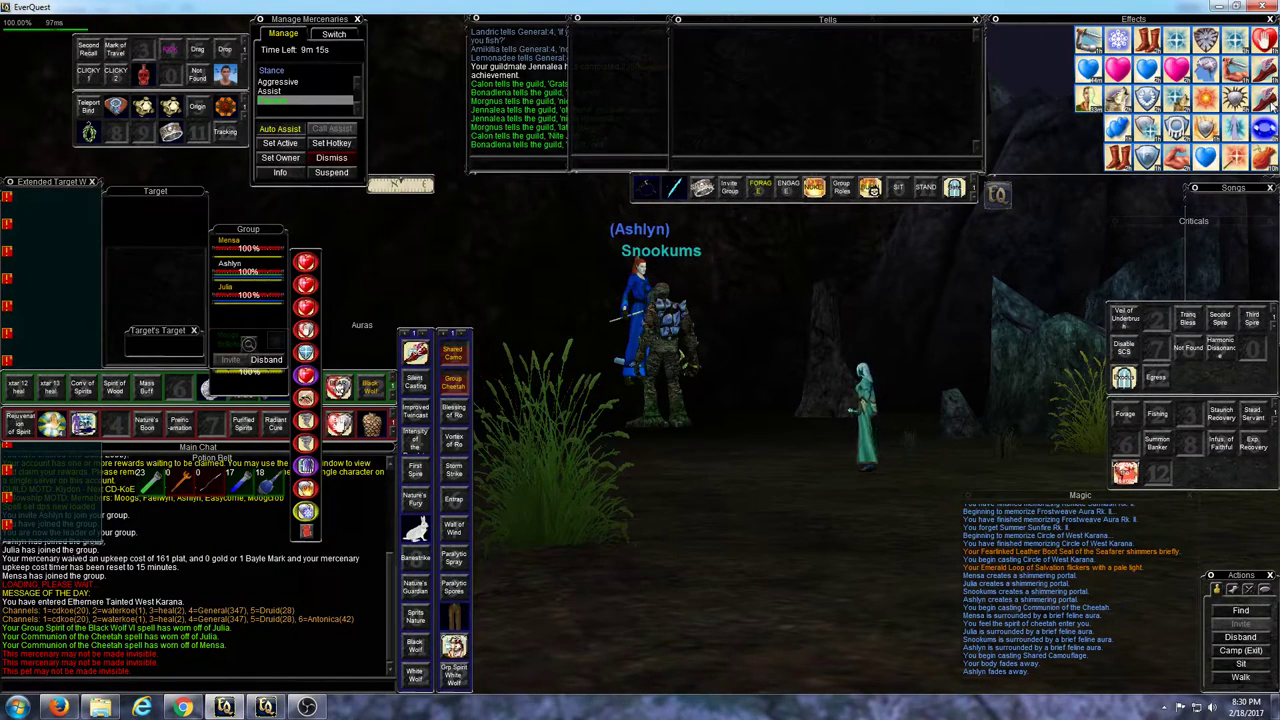
pyautogui.moveTo(1272, 106)
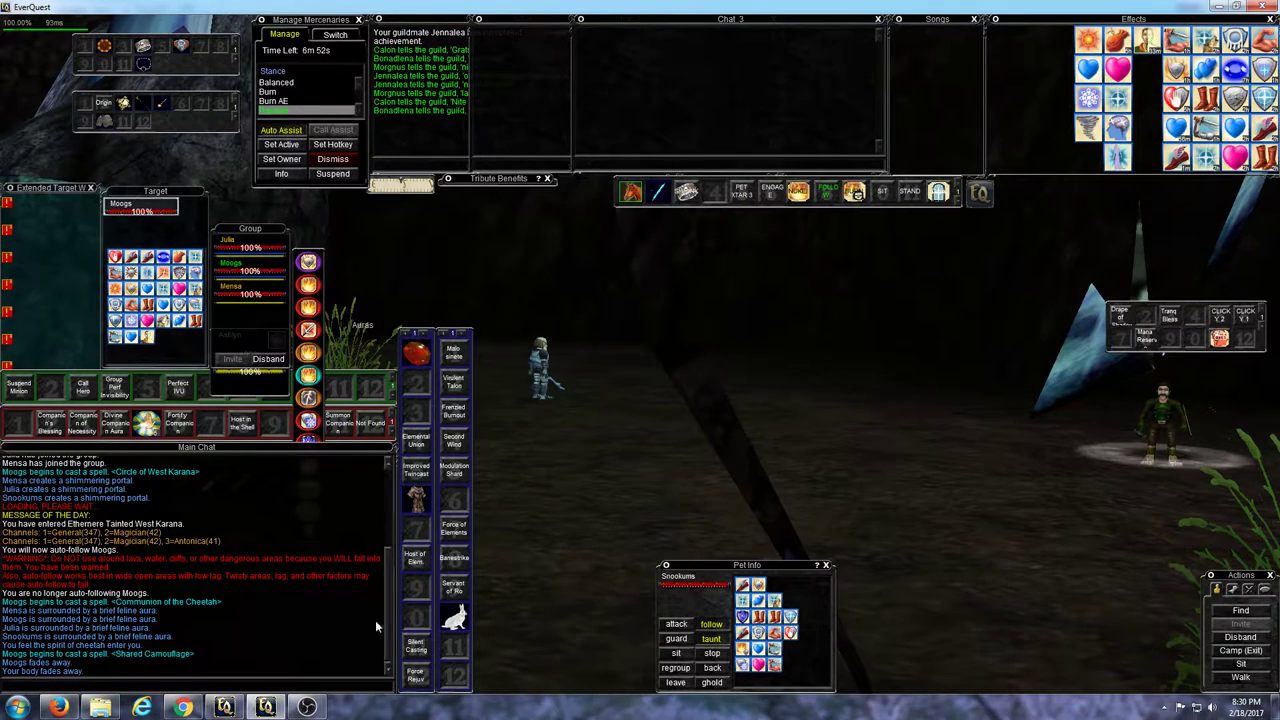
# - Run the FOLLOW social in the magician's window, and return to the druid's window to lead the group away
pyautogui.click(826, 195)
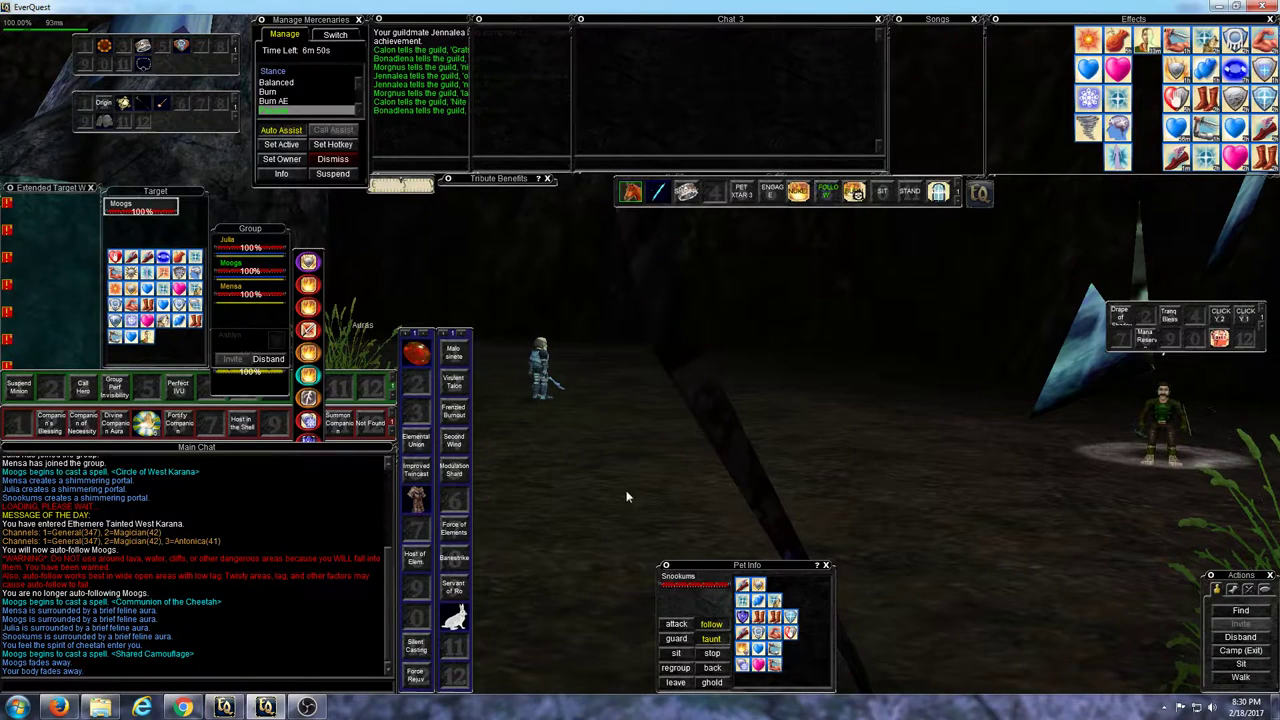
pyautogui.click(229, 711)
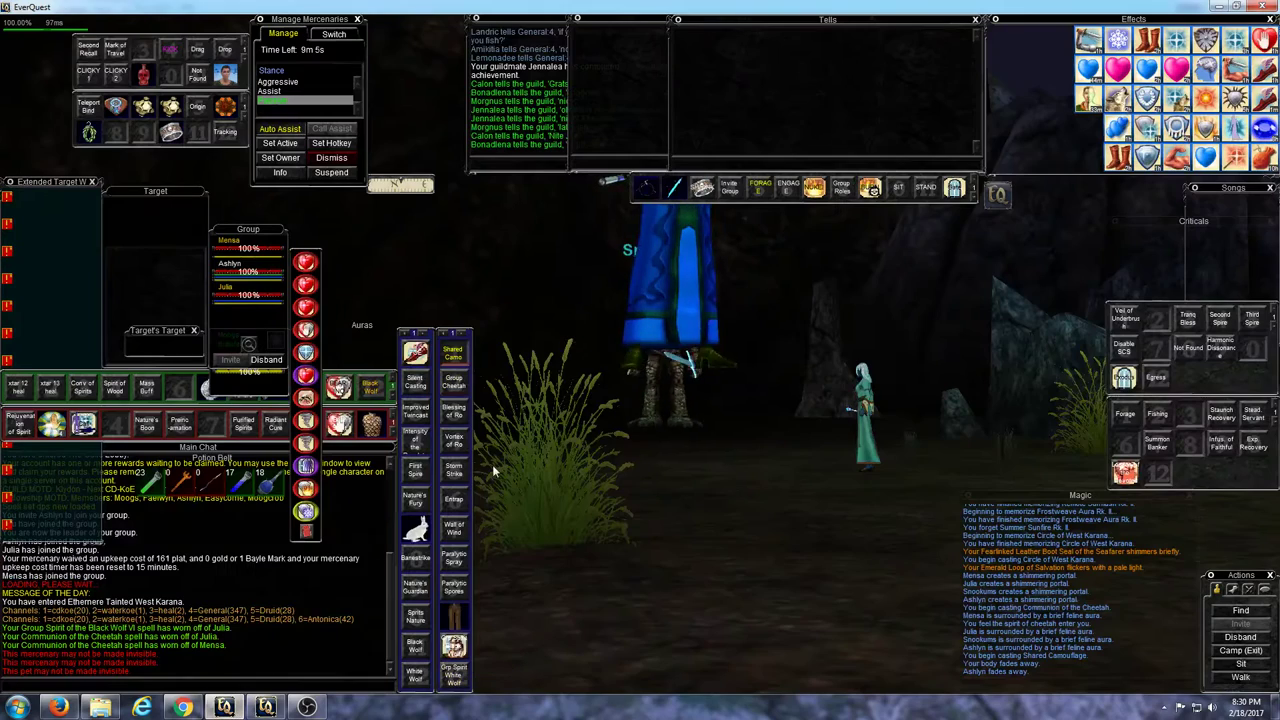
pyautogui.press('w')
pyautogui.press('a')
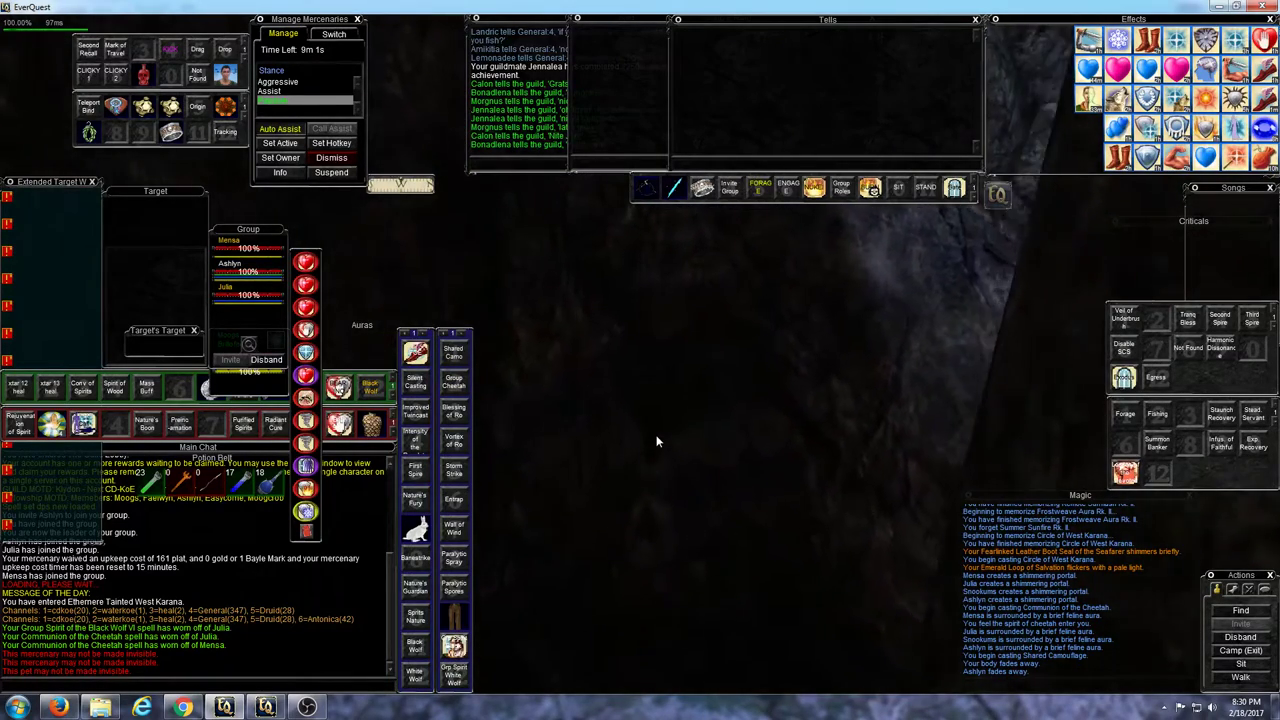
# - Check the Ethernere Tainted West Karana zone map, close it, and steer the druid out to the open grassy area
pyautogui.hotkey('ctrl', 'm')
pyautogui.scroll(3, 400, 490)
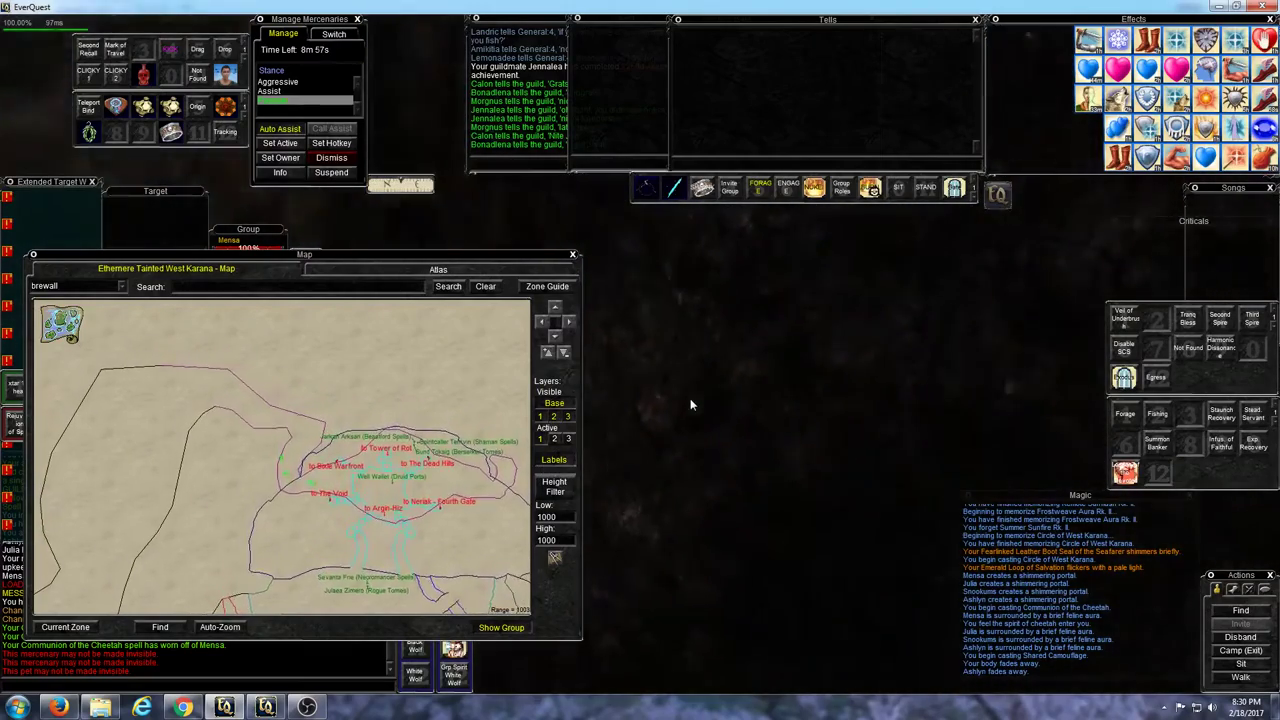
pyautogui.rightClick(723, 398)
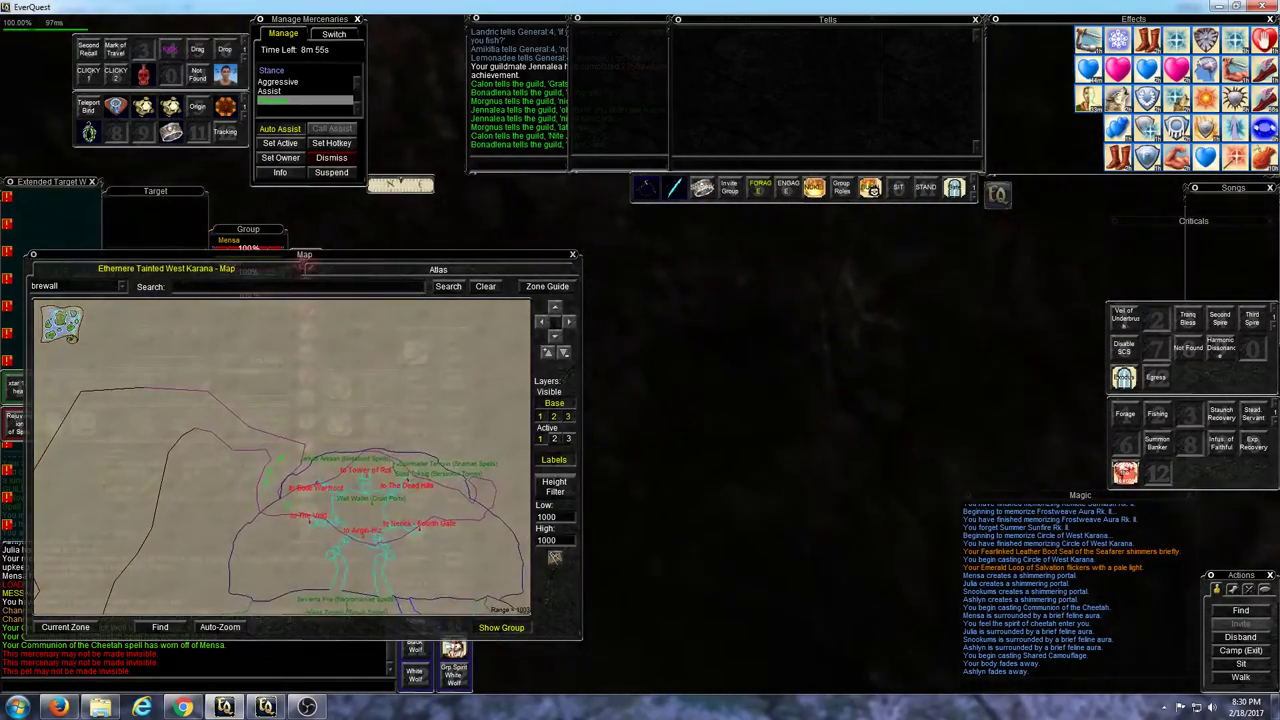
pyautogui.click(570, 254)
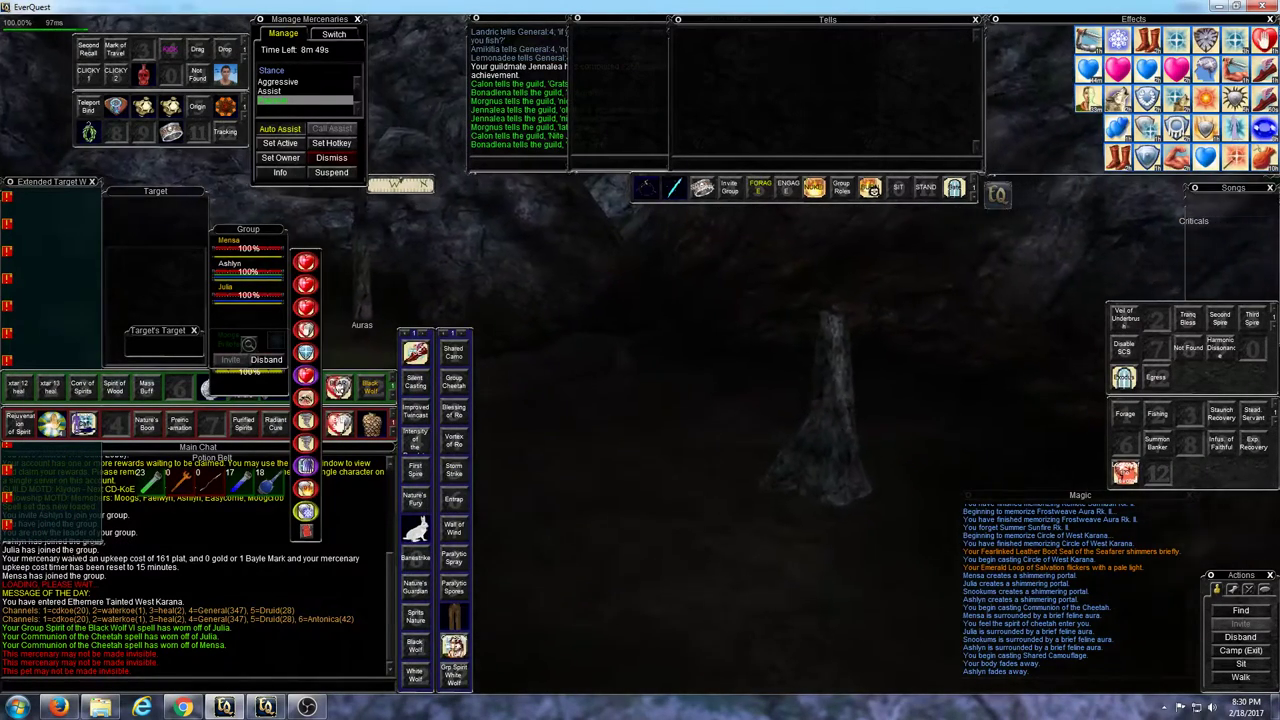
pyautogui.press('Left')
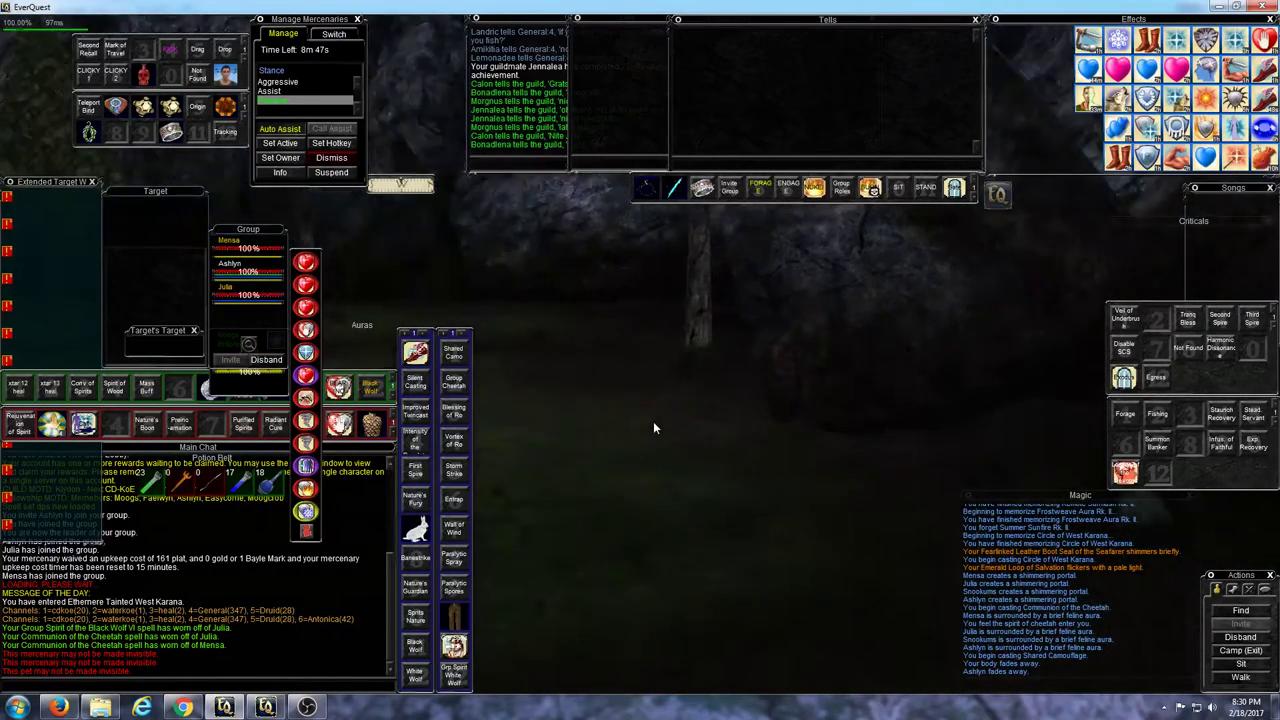
pyautogui.press('Left')
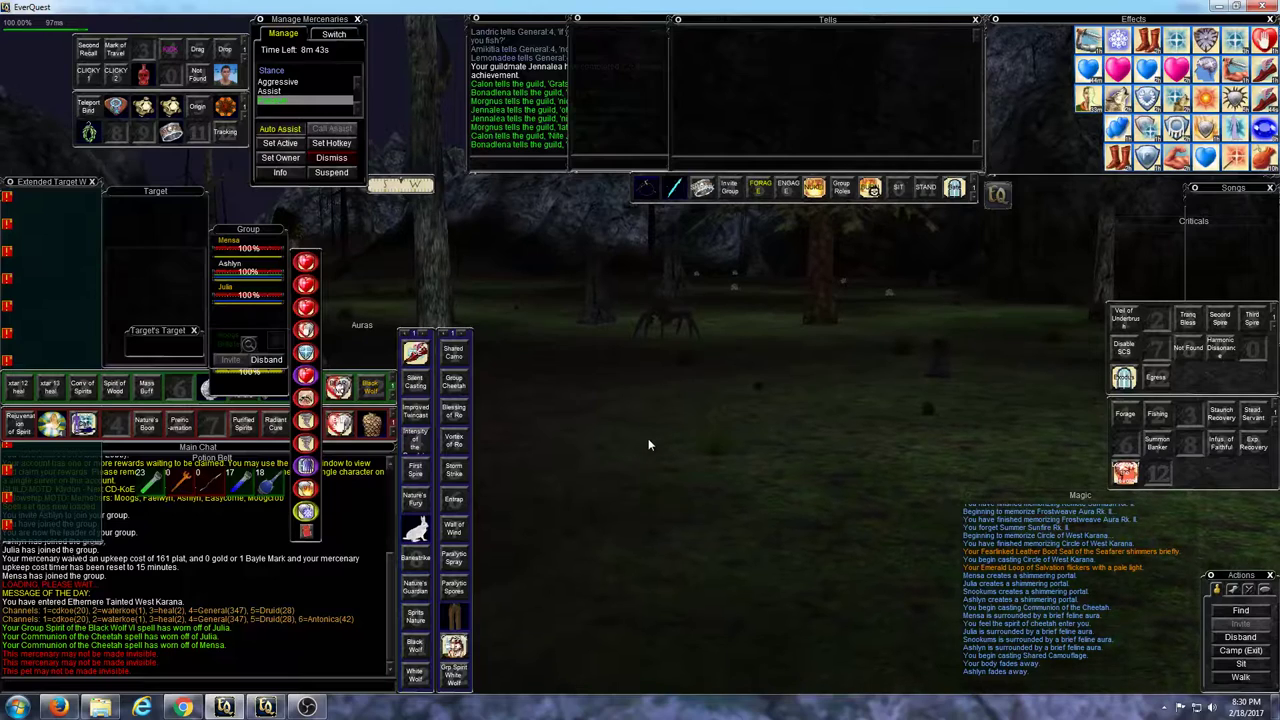
# - Load the "dps new" spell set on the druid and look over the options for saving spell sets
pyautogui.rightClick(306, 538)
pyautogui.moveTo(372, 542)
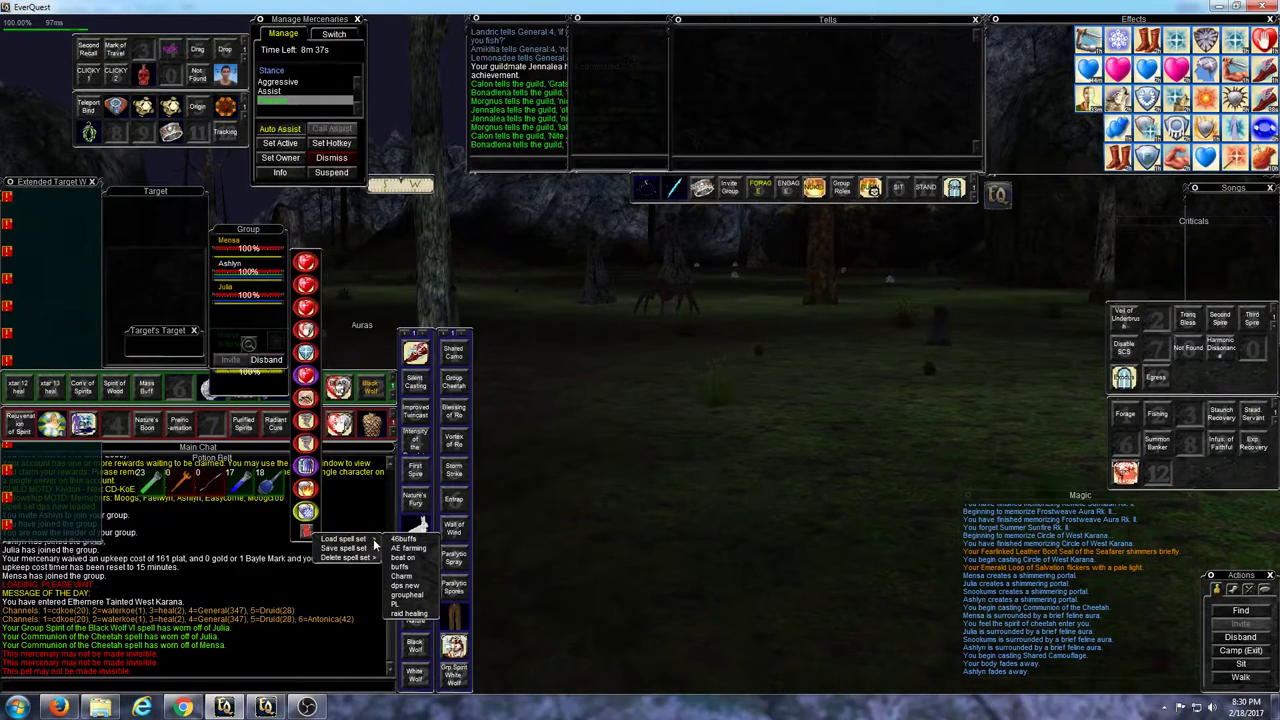
pyautogui.click(406, 586)
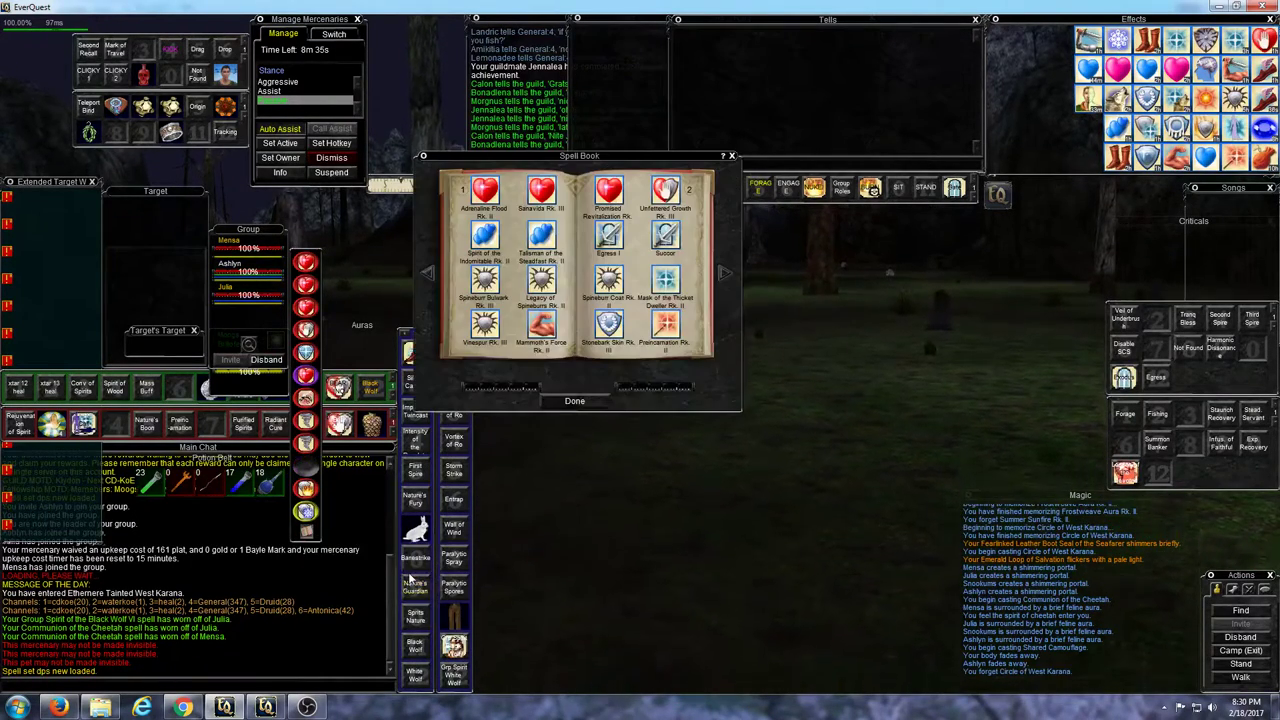
pyautogui.rightClick(308, 537)
pyautogui.moveTo(360, 540)
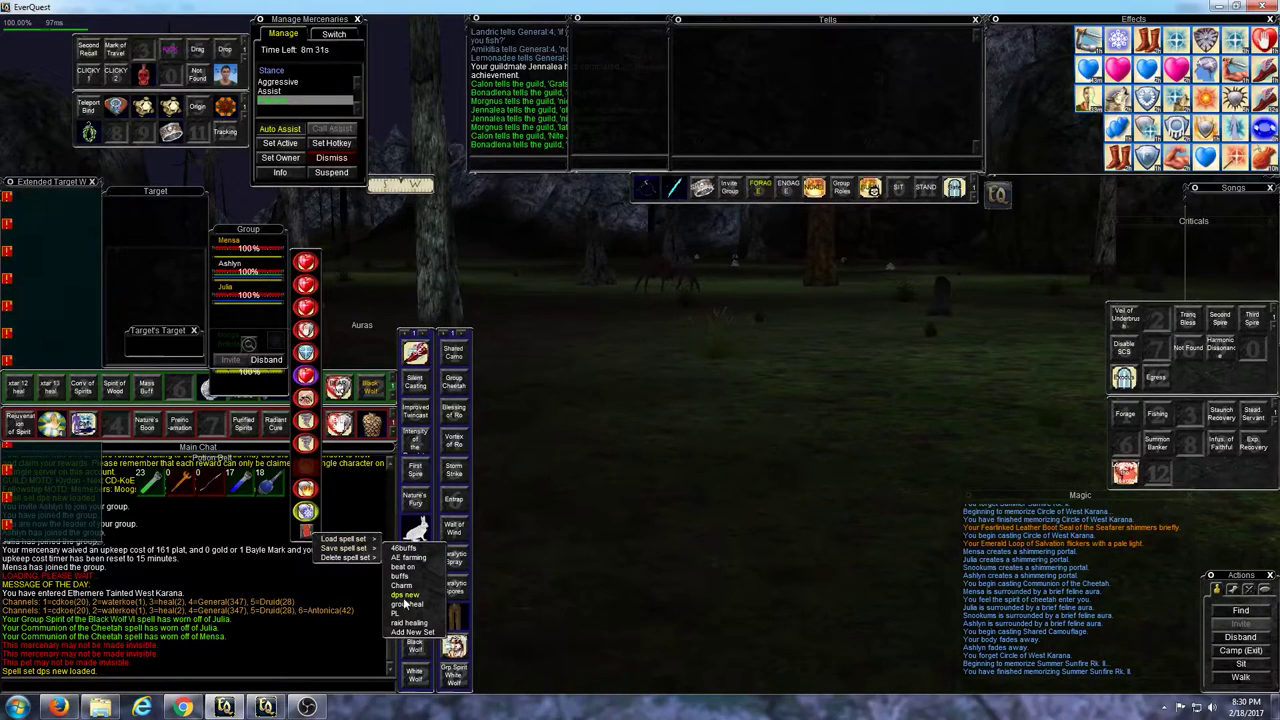
pyautogui.click(334, 611)
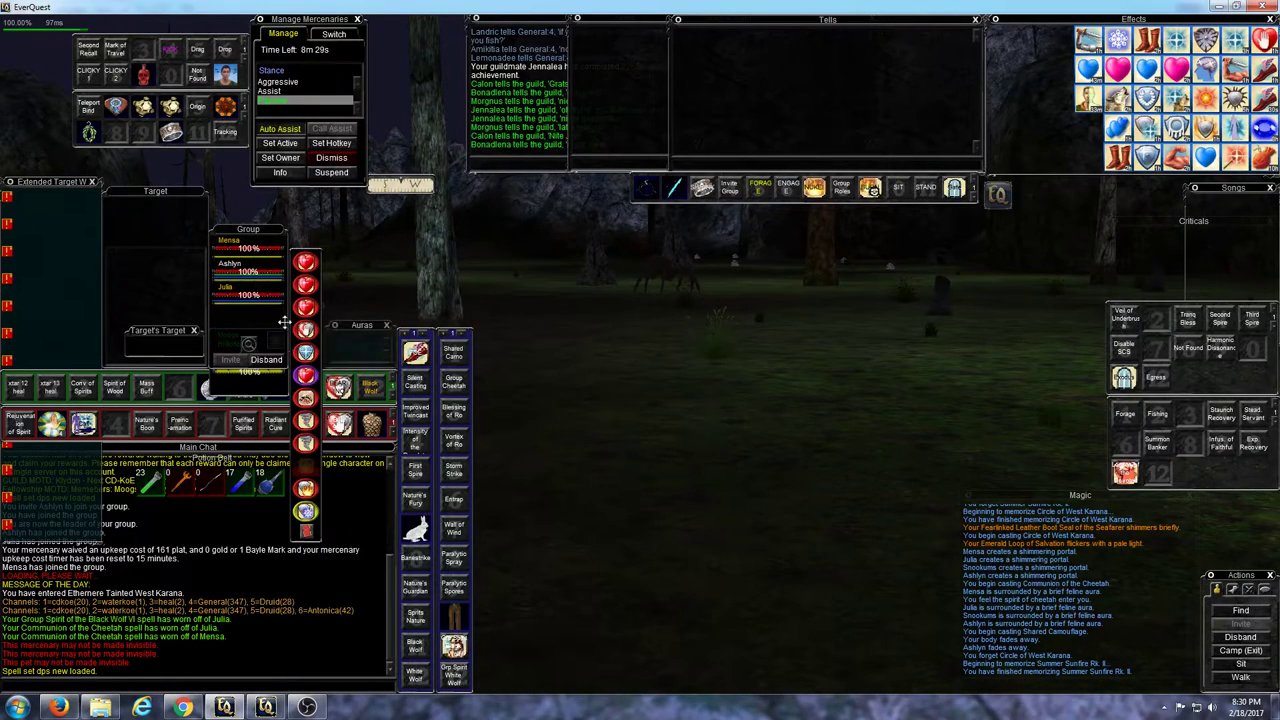
# - Switch to the magician's window and load the "combat" spell set
pyautogui.click(280, 706)
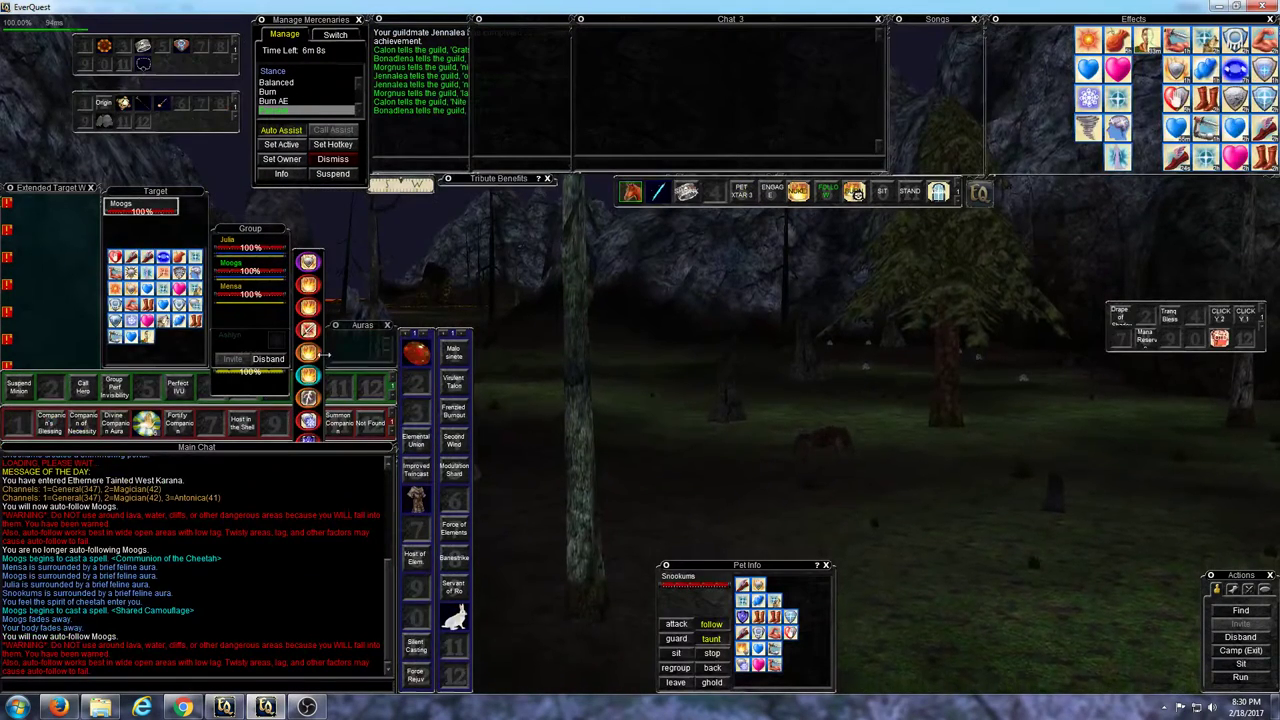
pyautogui.click(322, 362)
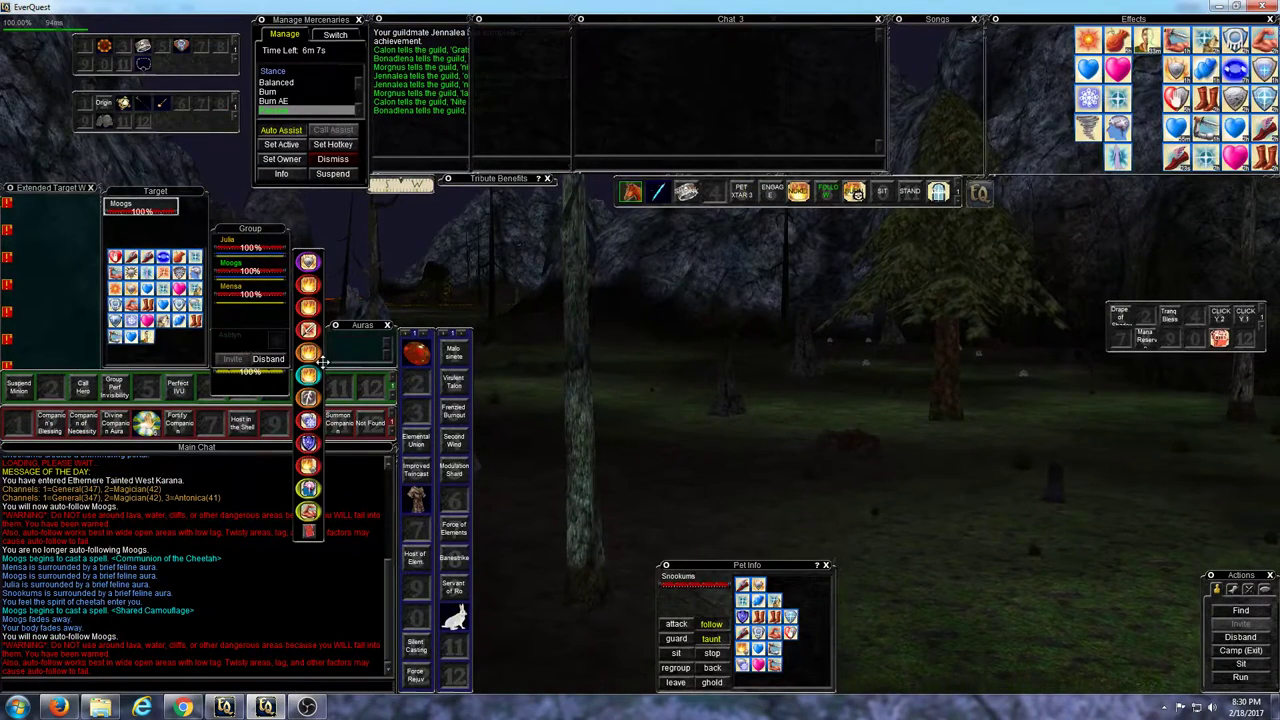
pyautogui.rightClick(310, 531)
pyautogui.moveTo(355, 539)
pyautogui.click(405, 538)
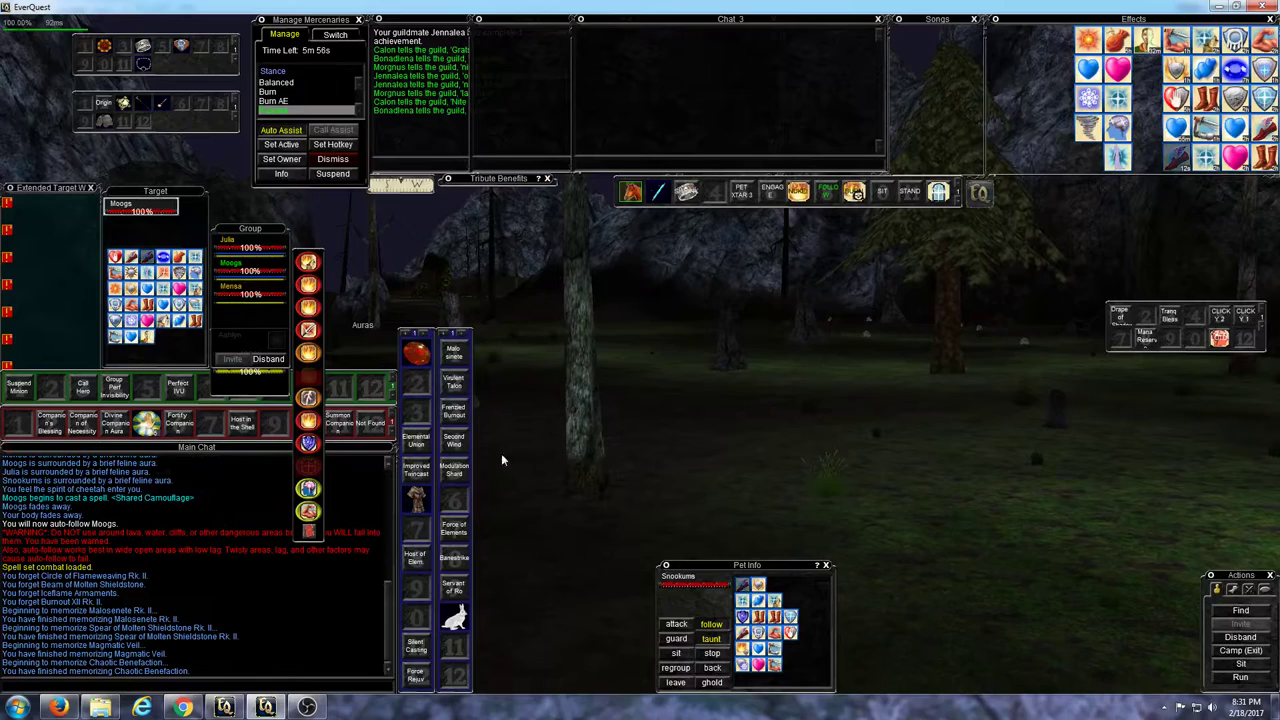
pyautogui.click(343, 595)
# - Turn the magician to break off auto-following, switch back to the druid's window, and turn the druid slightly
pyautogui.press('Right')
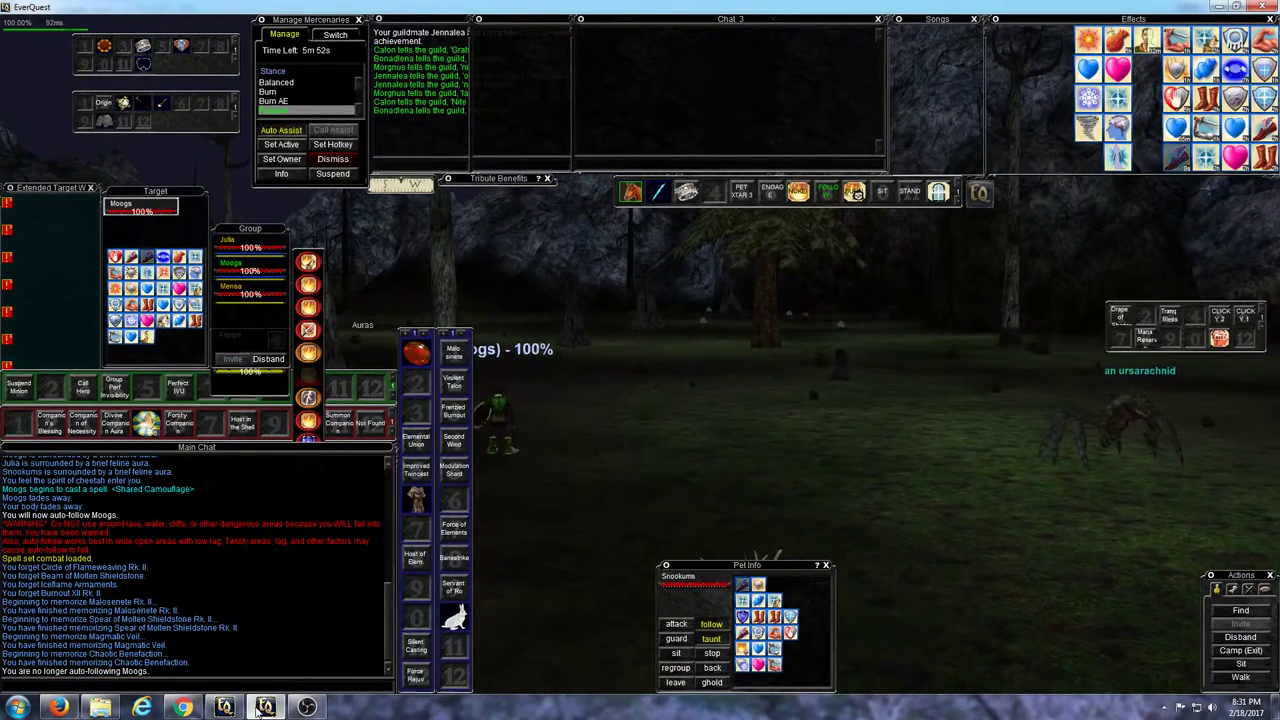
pyautogui.hotkey('alt', 'Tab')
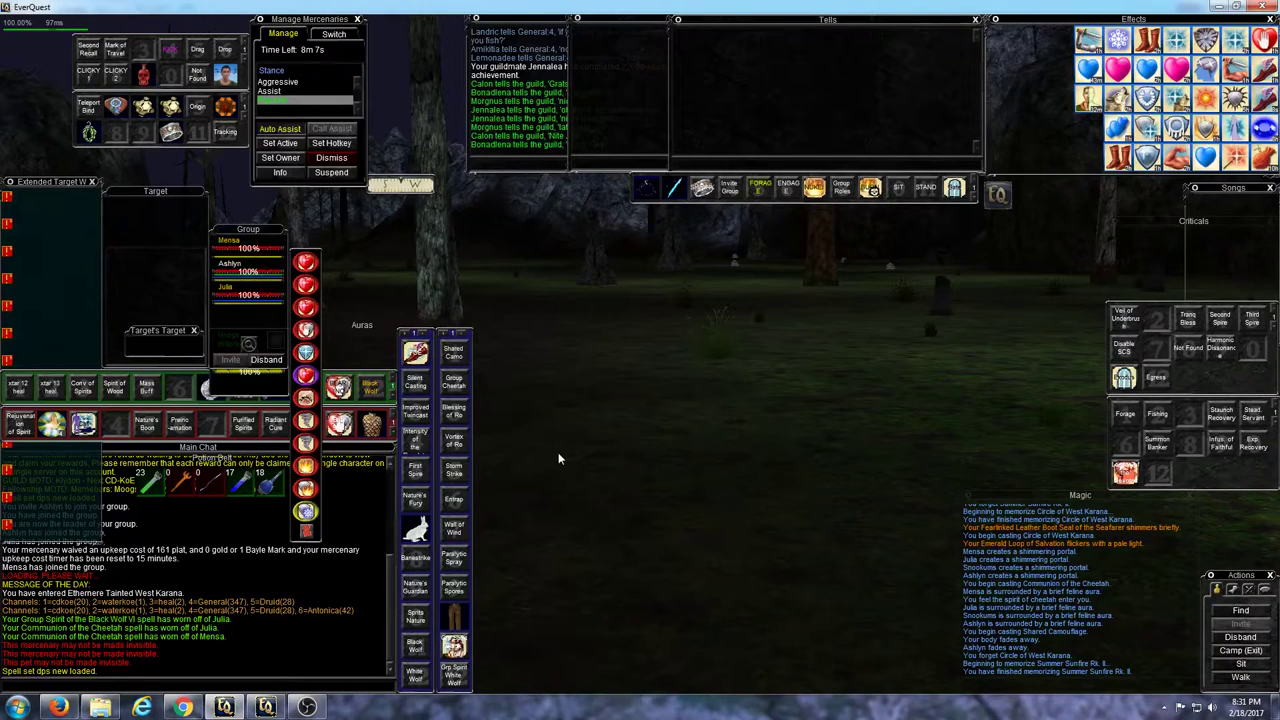
pyautogui.press('Right')
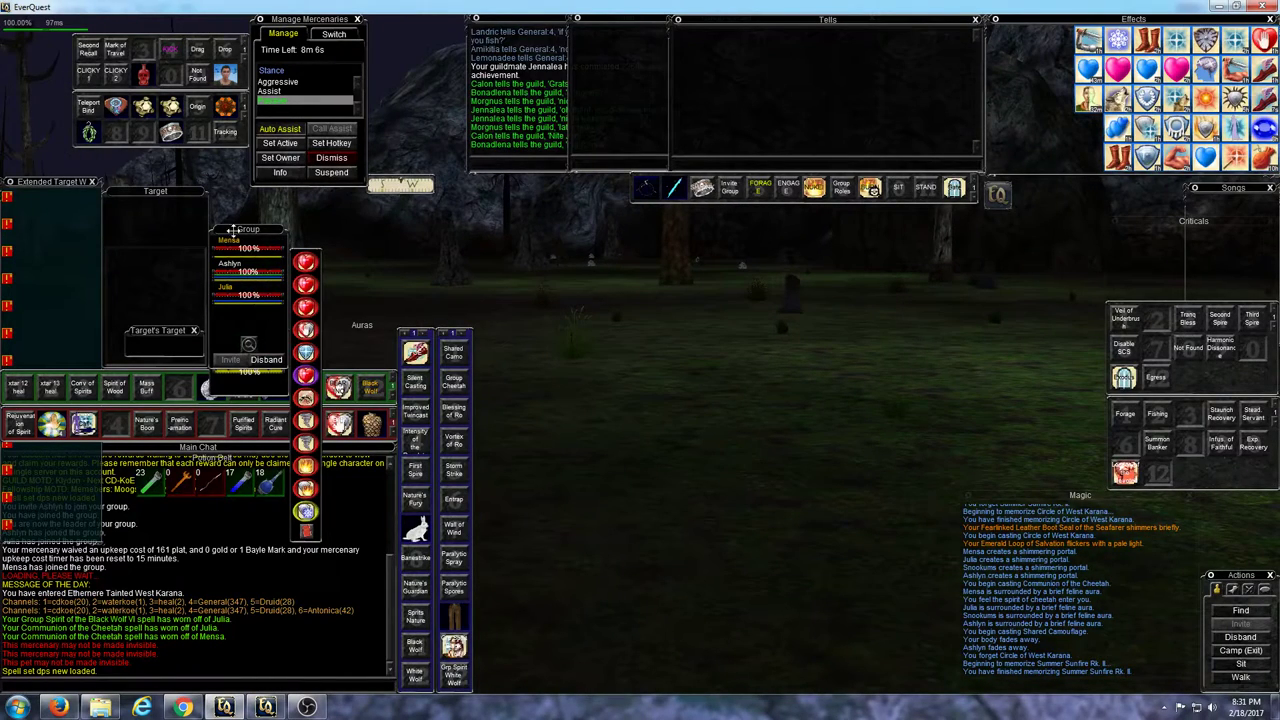
pyautogui.click(259, 381)
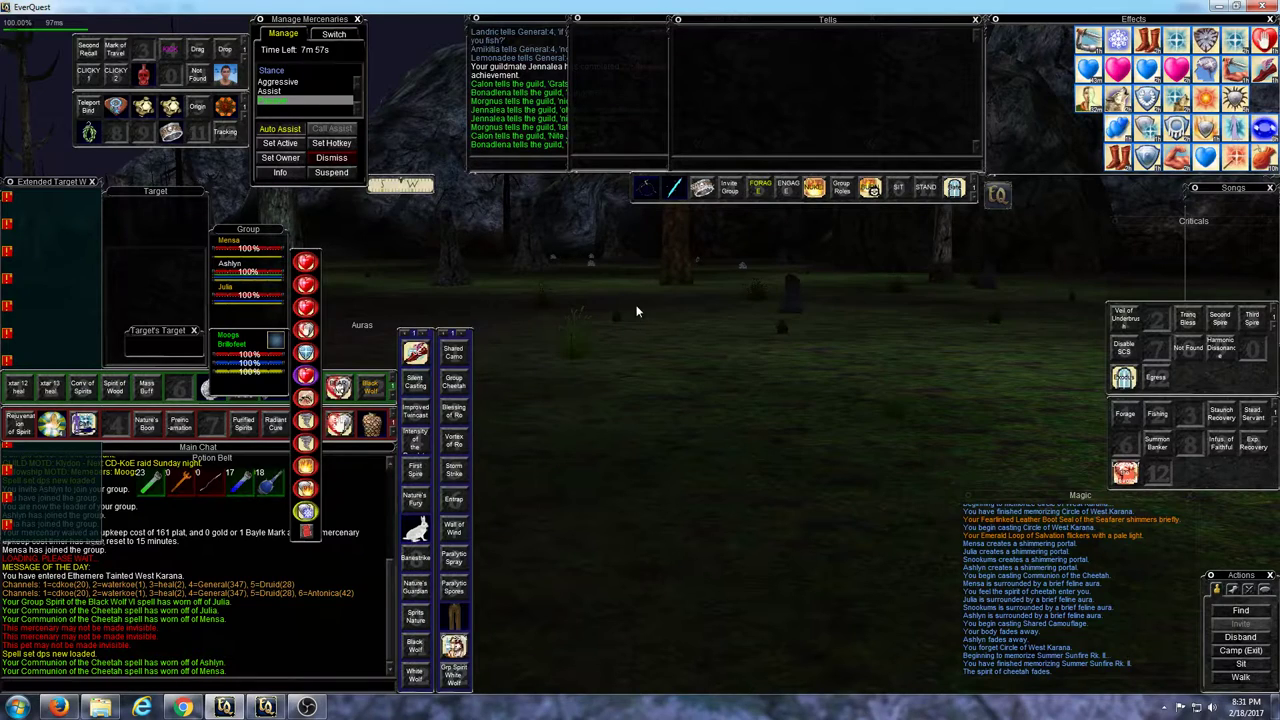
# - Open the Group Roles social, review its /grouproles and /stance Aggressive lines with the editor in mid-view, close it, and run the social
pyautogui.rightClick(843, 189)
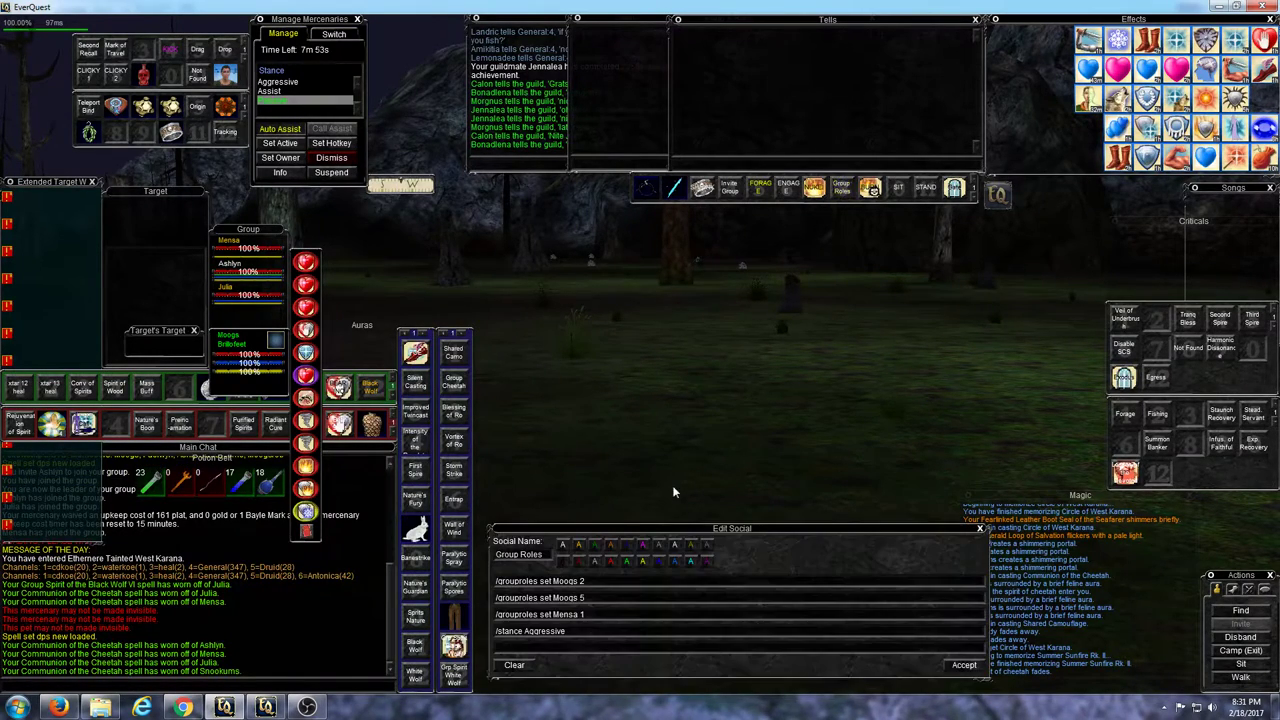
pyautogui.moveTo(707, 529); pyautogui.dragTo(725, 305)
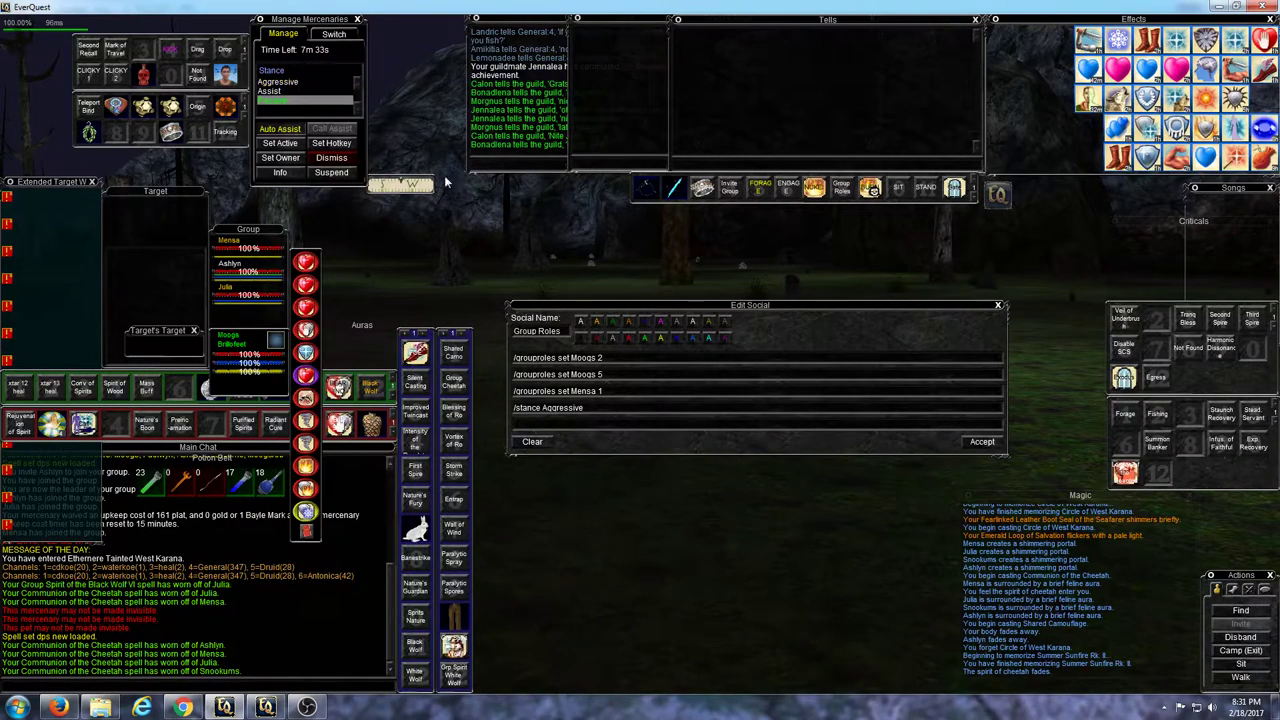
pyautogui.click(983, 443)
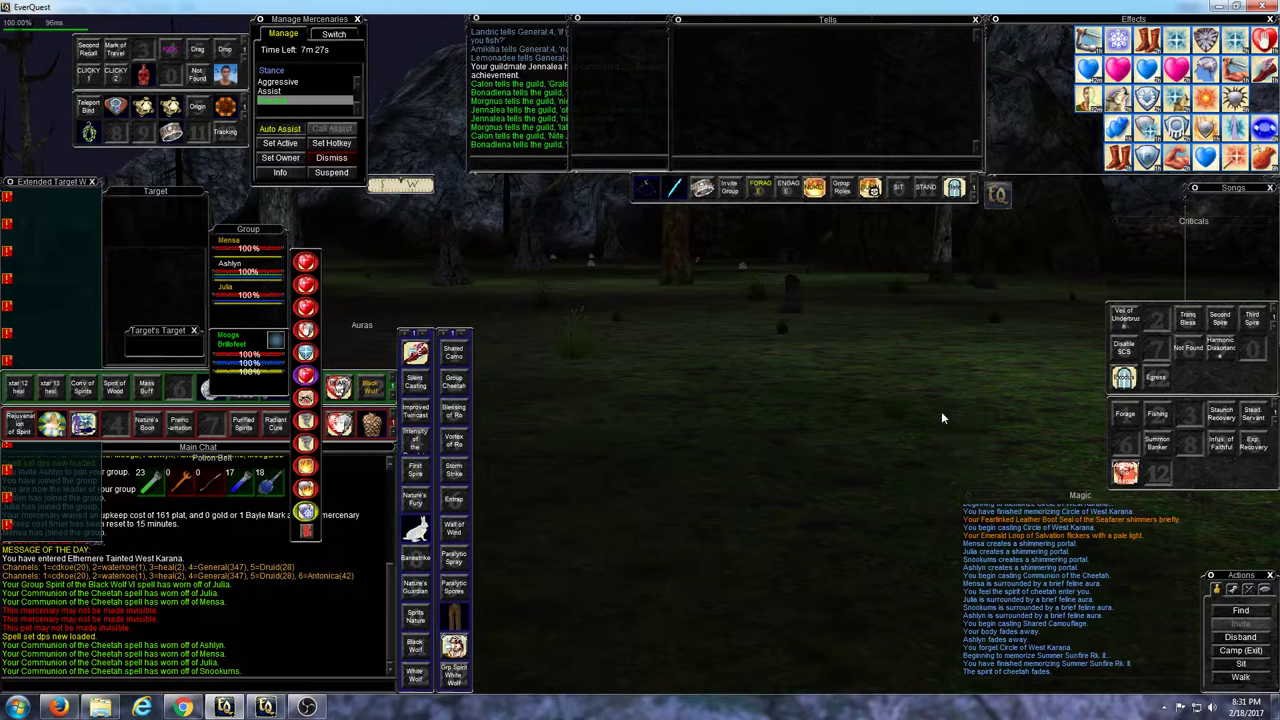
pyautogui.click(845, 193)
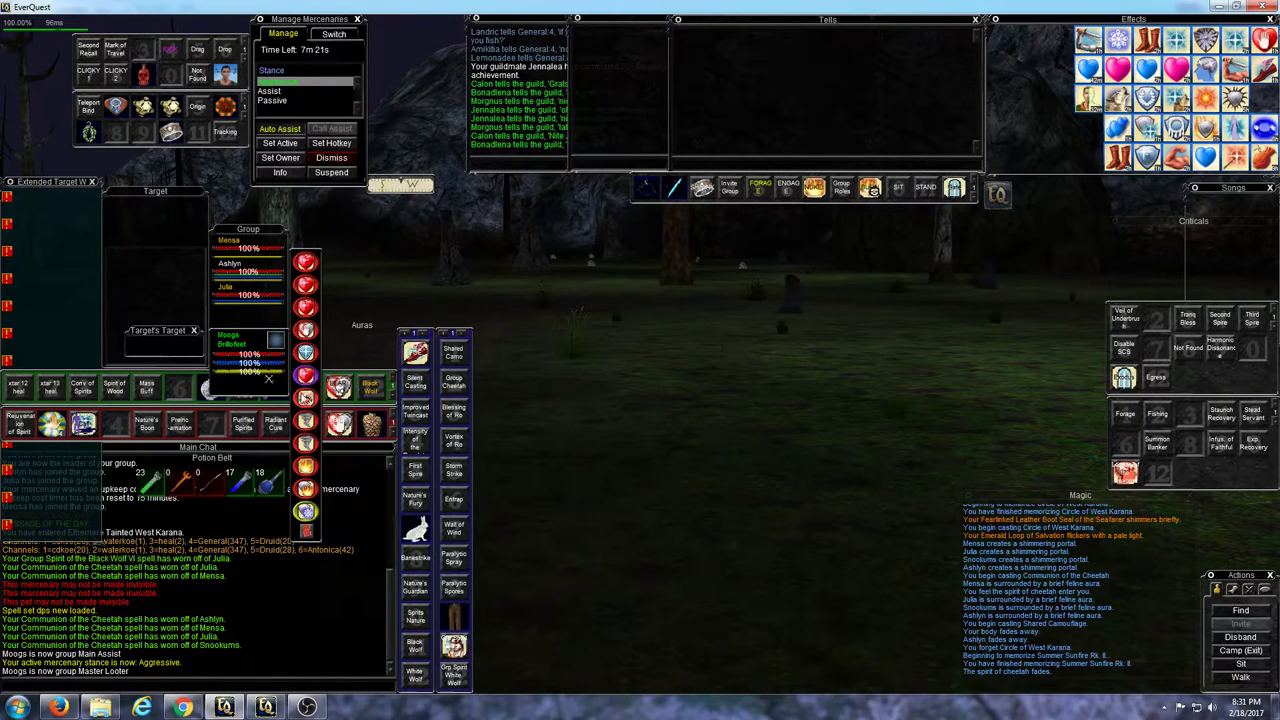
# - Assign the Main Tank role to the first member listed in the group
pyautogui.rightClick(263, 250)
pyautogui.moveTo(350, 314)
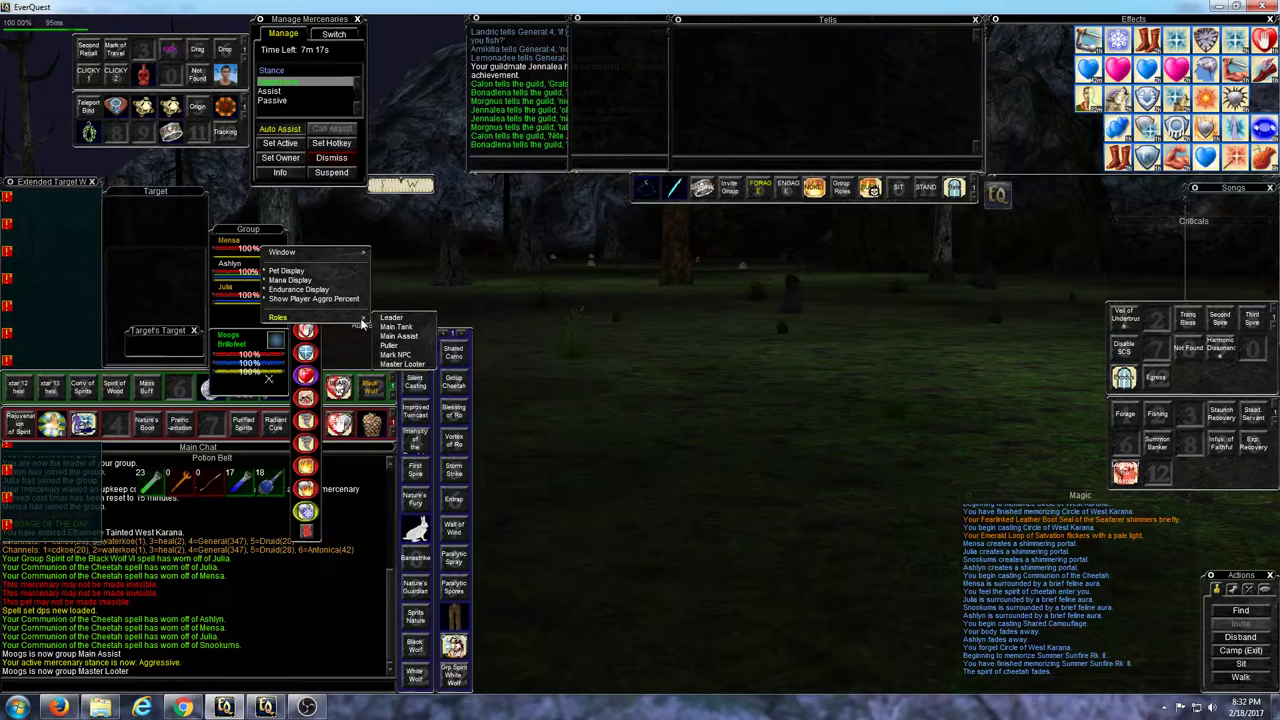
pyautogui.click(398, 330)
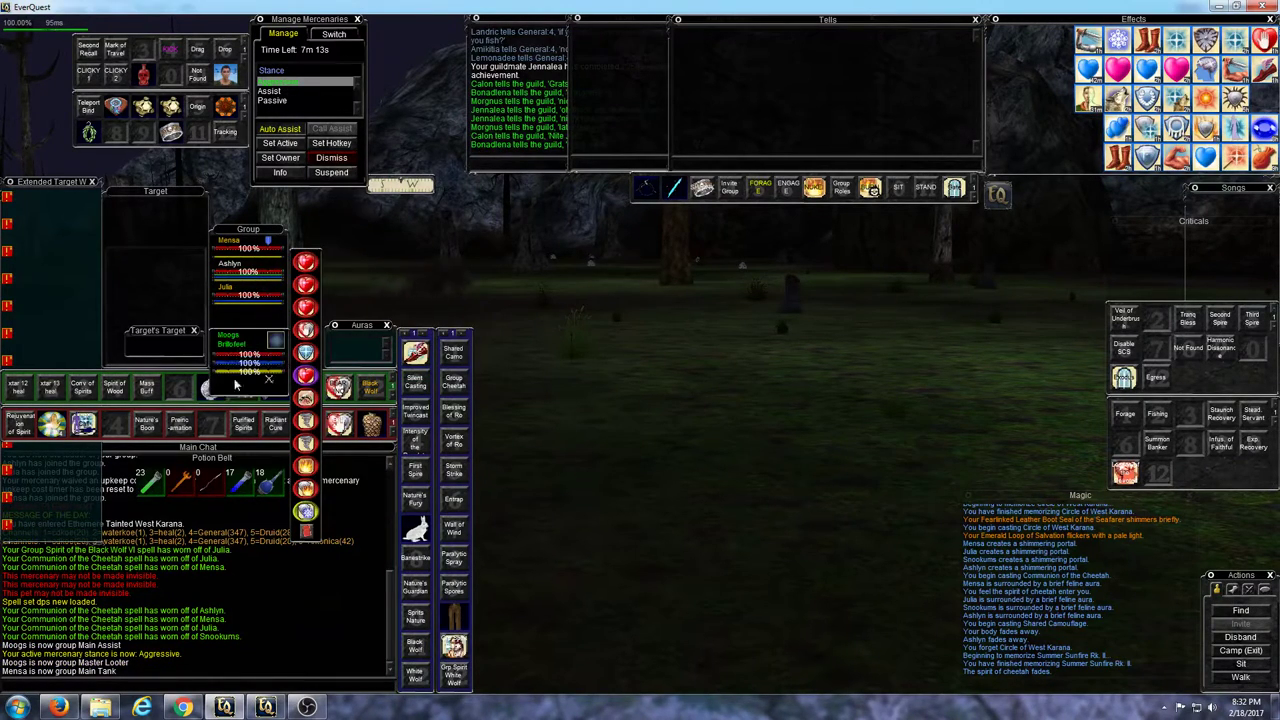
# - Examine the group role options for the druid's own entry and the /grouproles lines in the Group Roles social, closing both
pyautogui.rightClick(248, 340)
pyautogui.moveTo(355, 421)
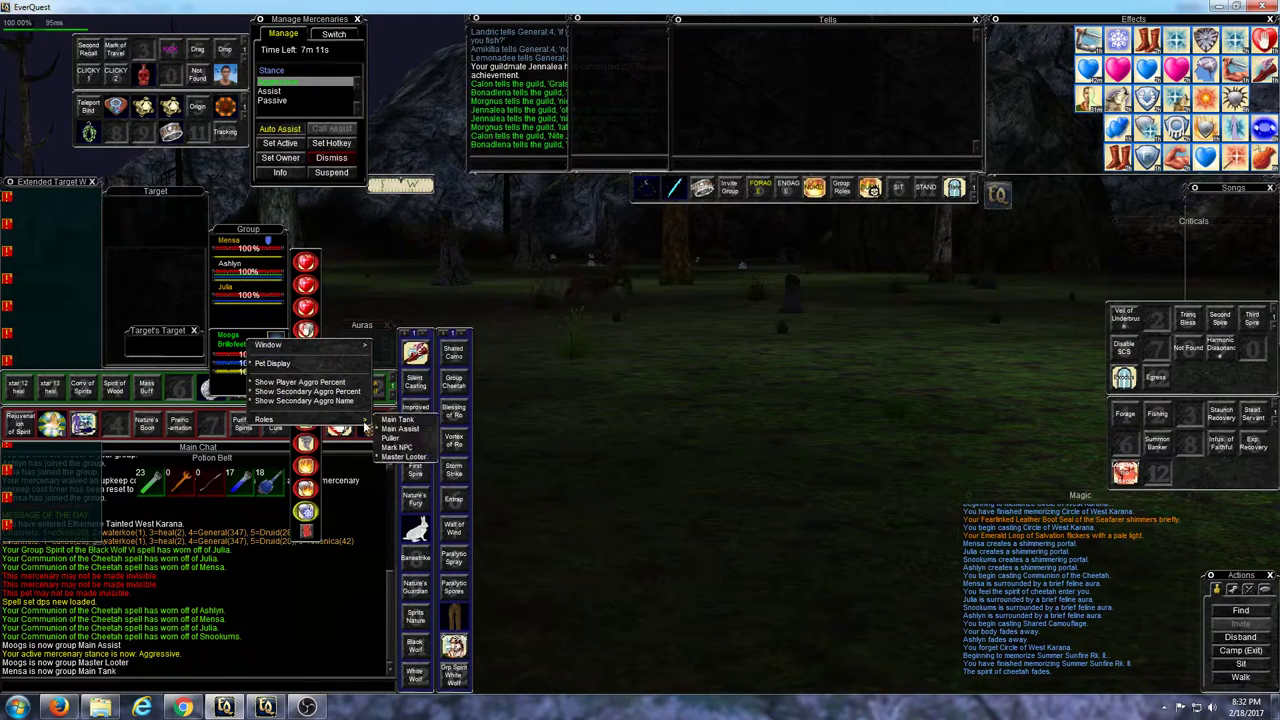
pyautogui.click(772, 298)
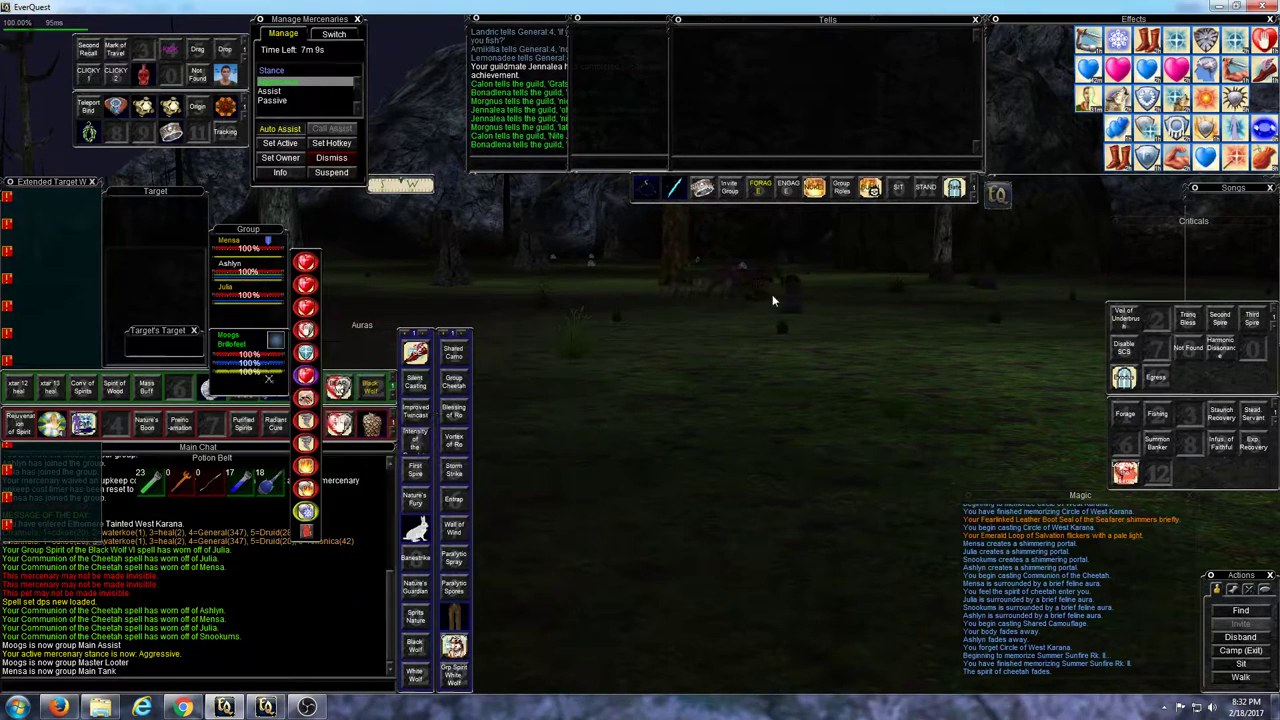
pyautogui.rightClick(841, 188)
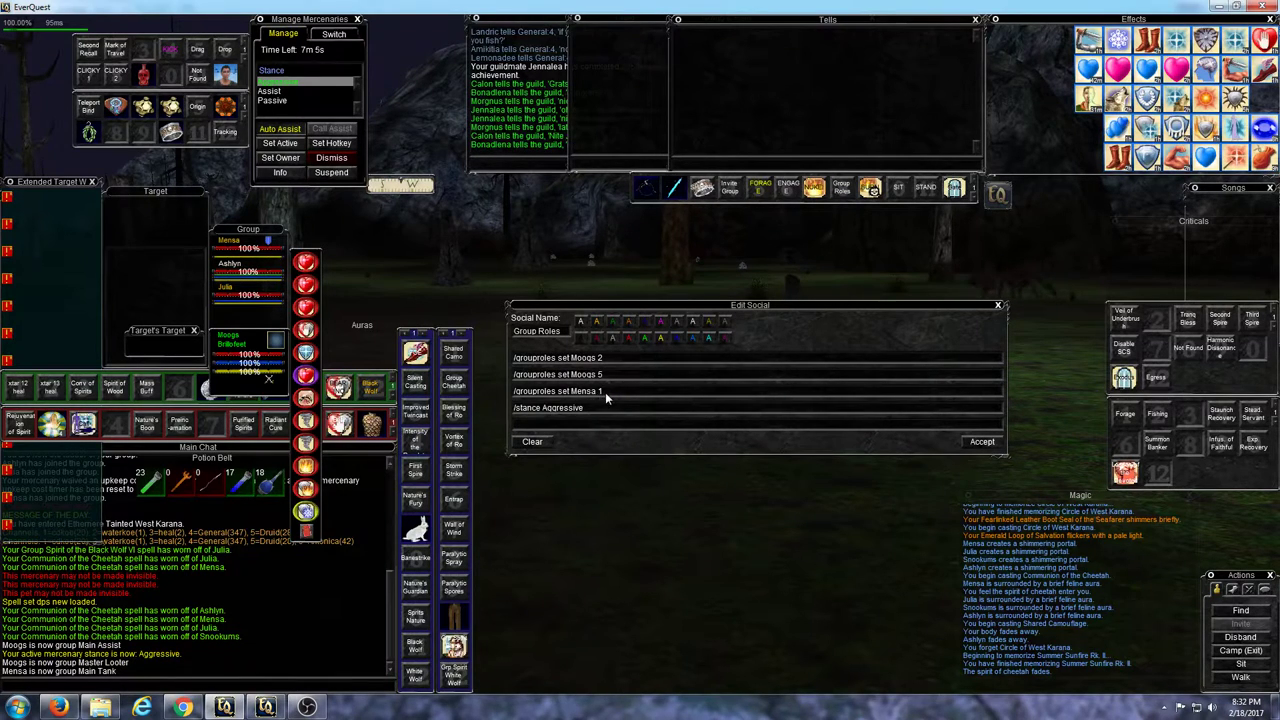
pyautogui.click(981, 443)
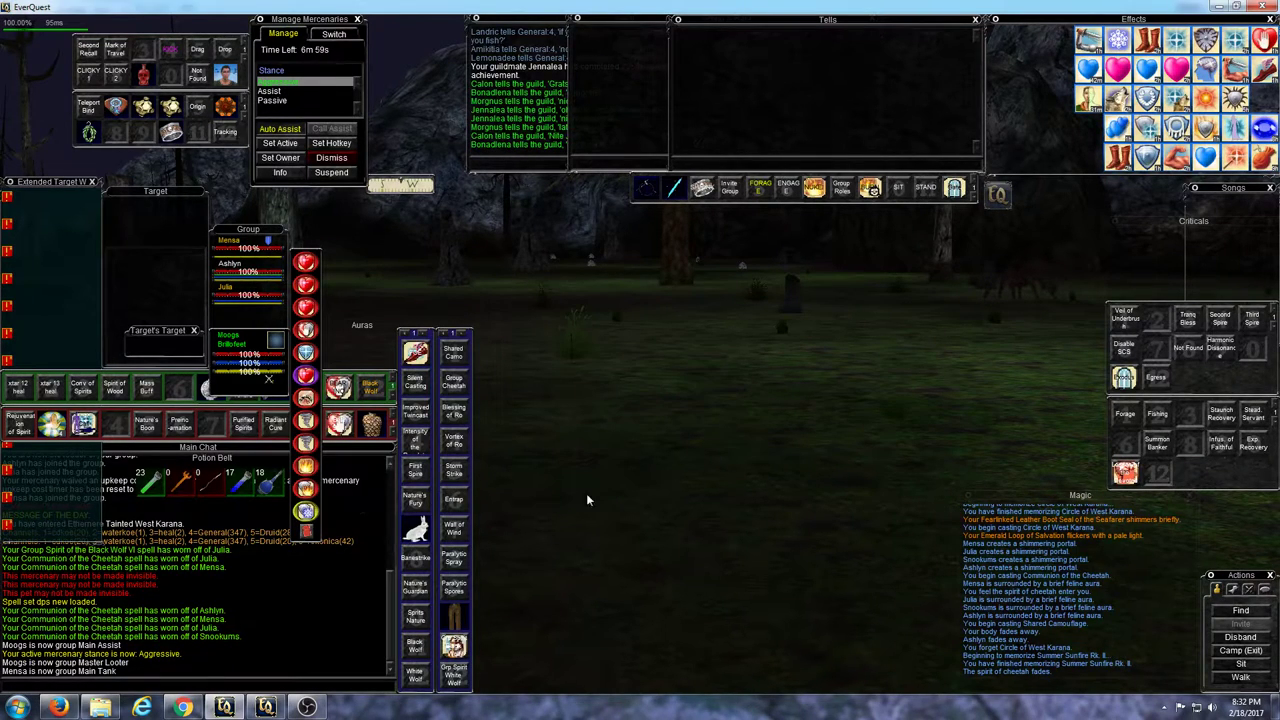
# - In the magician's window, review the ENGAGE social against the Force of Elements ability details and the spell in gem 4
pyautogui.rightClick(698, 513)
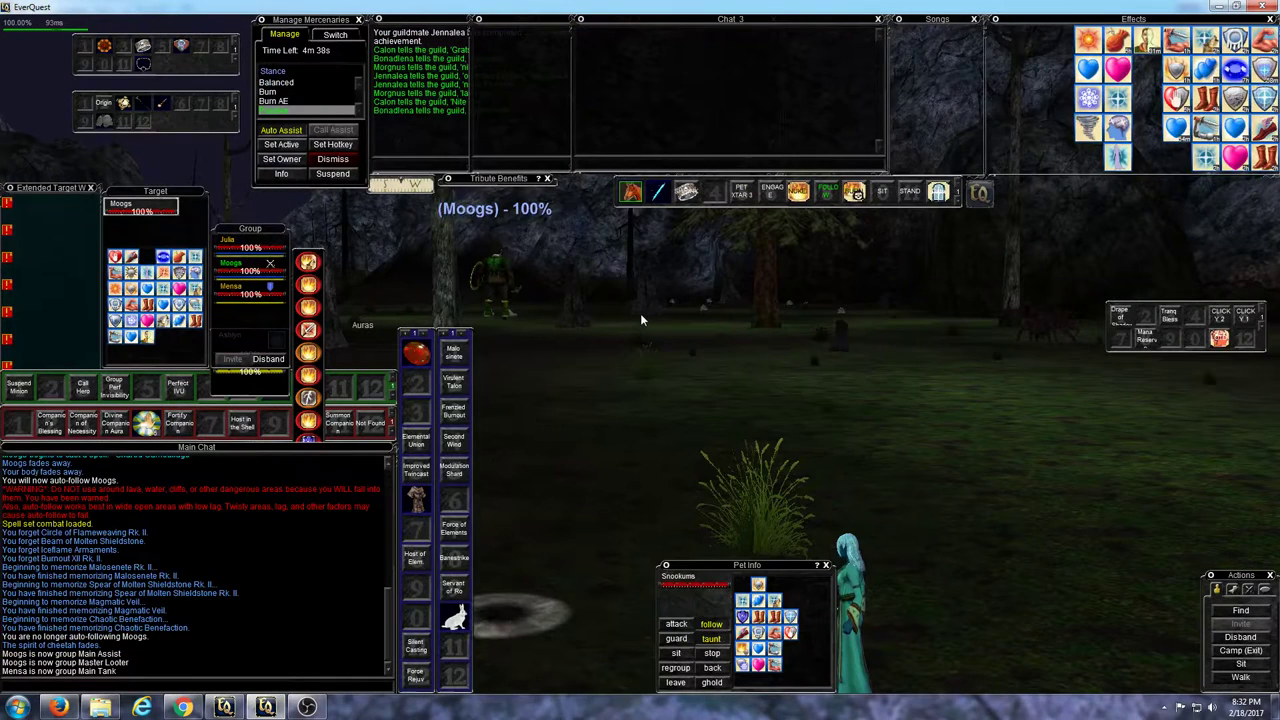
pyautogui.rightClick(771, 195)
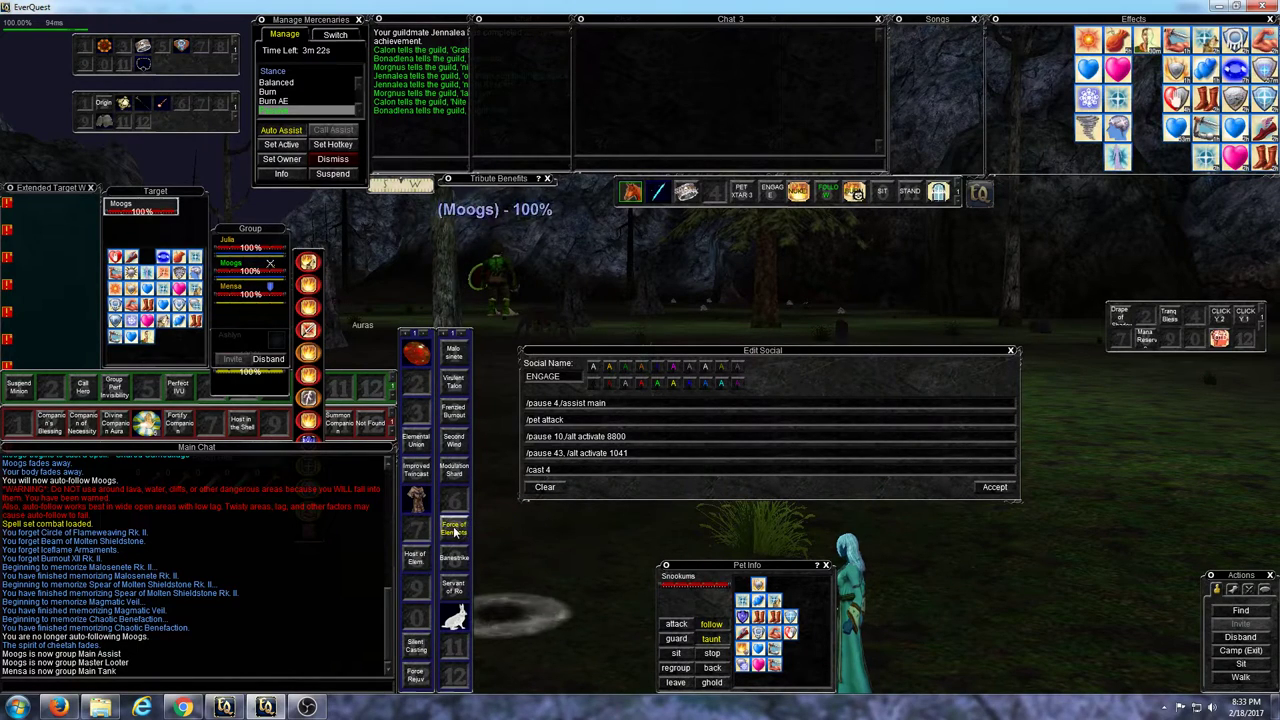
pyautogui.press('v')
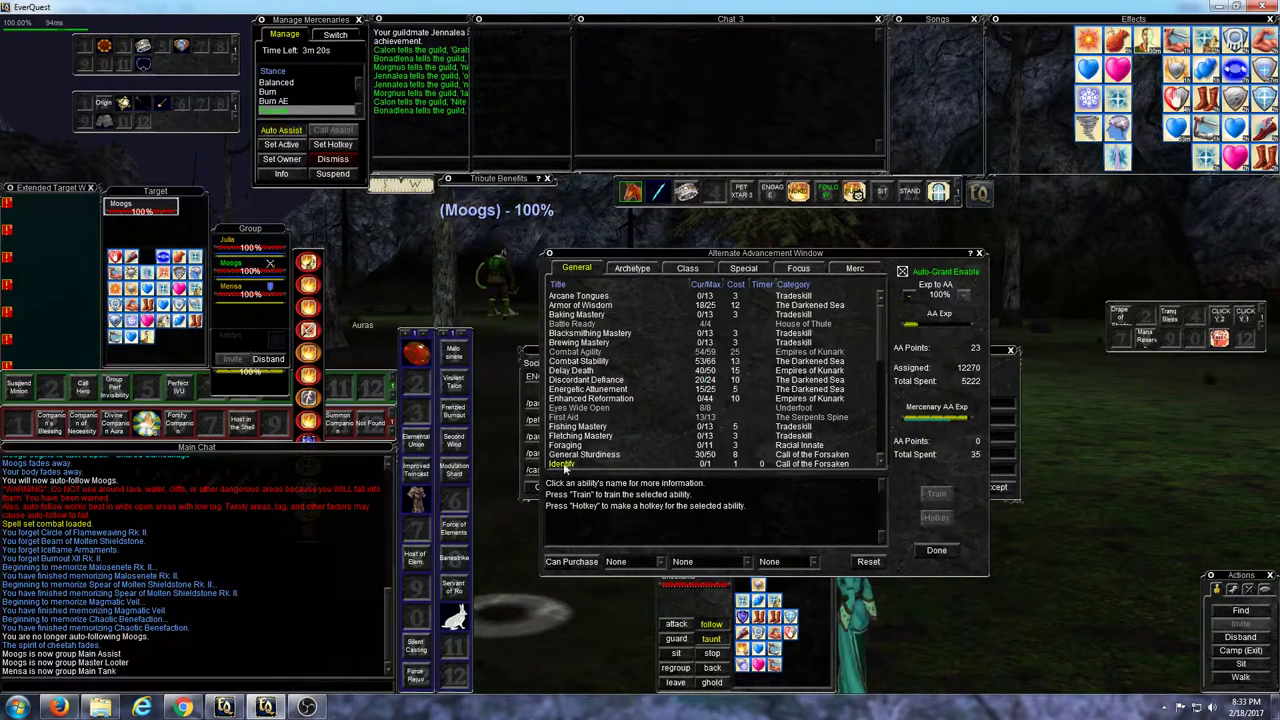
pyautogui.click(687, 268)
pyautogui.scroll(-3, 693, 408)
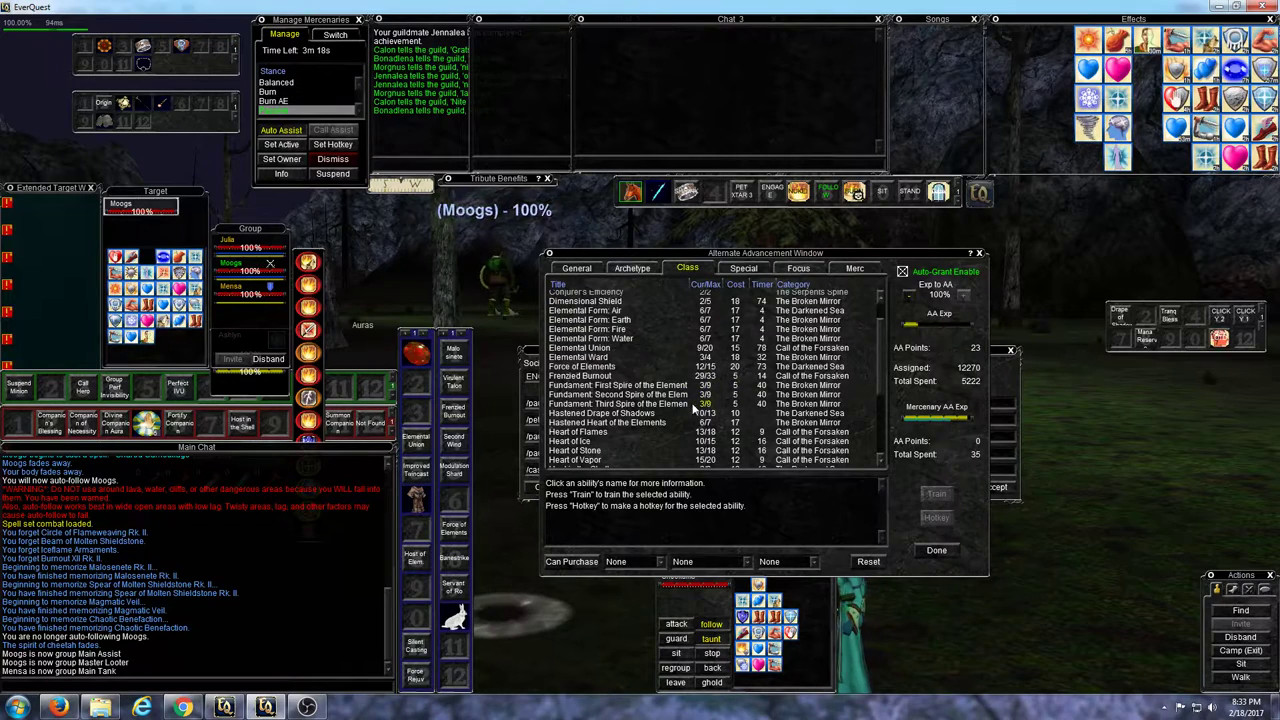
pyautogui.click(590, 367)
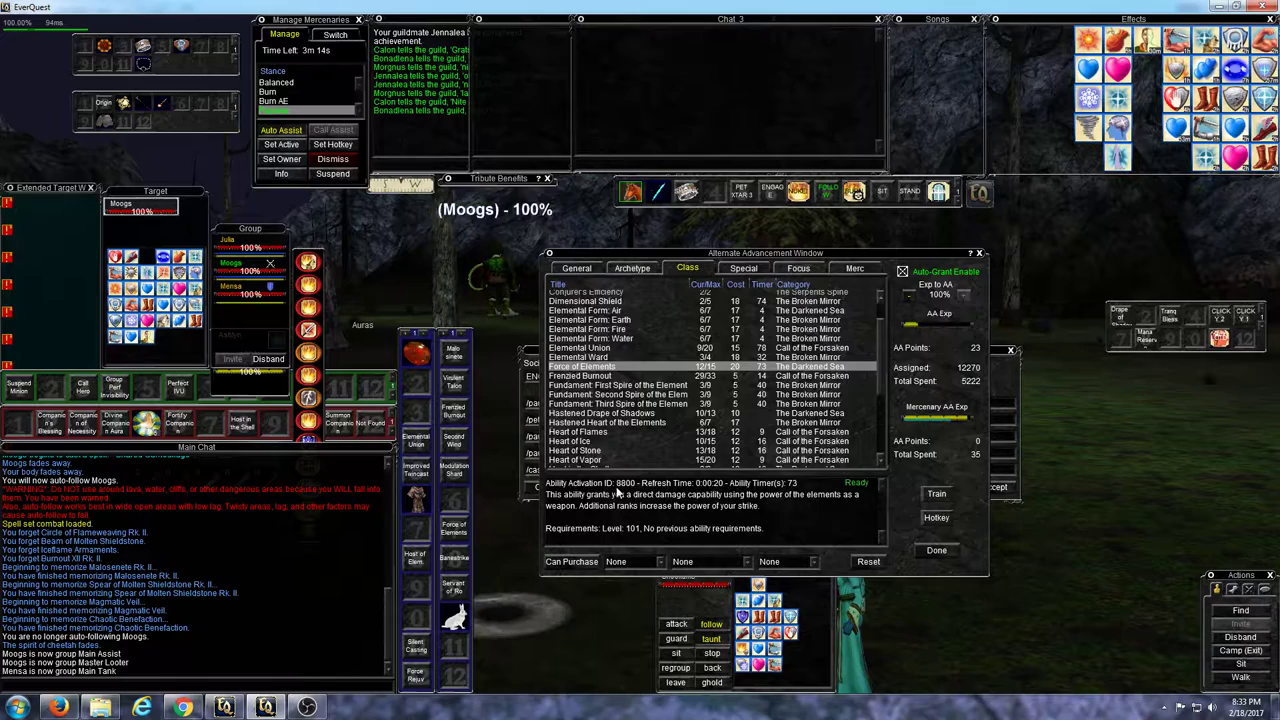
pyautogui.click(936, 550)
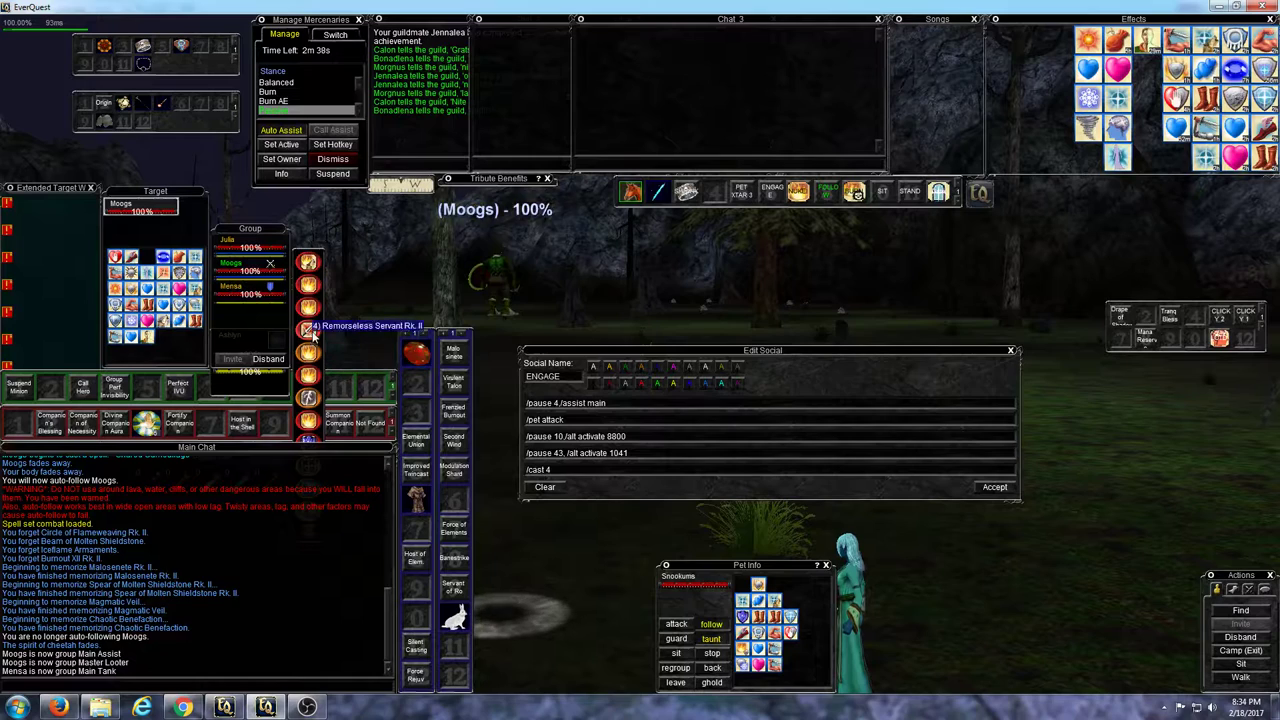
pyautogui.moveTo(313, 335)
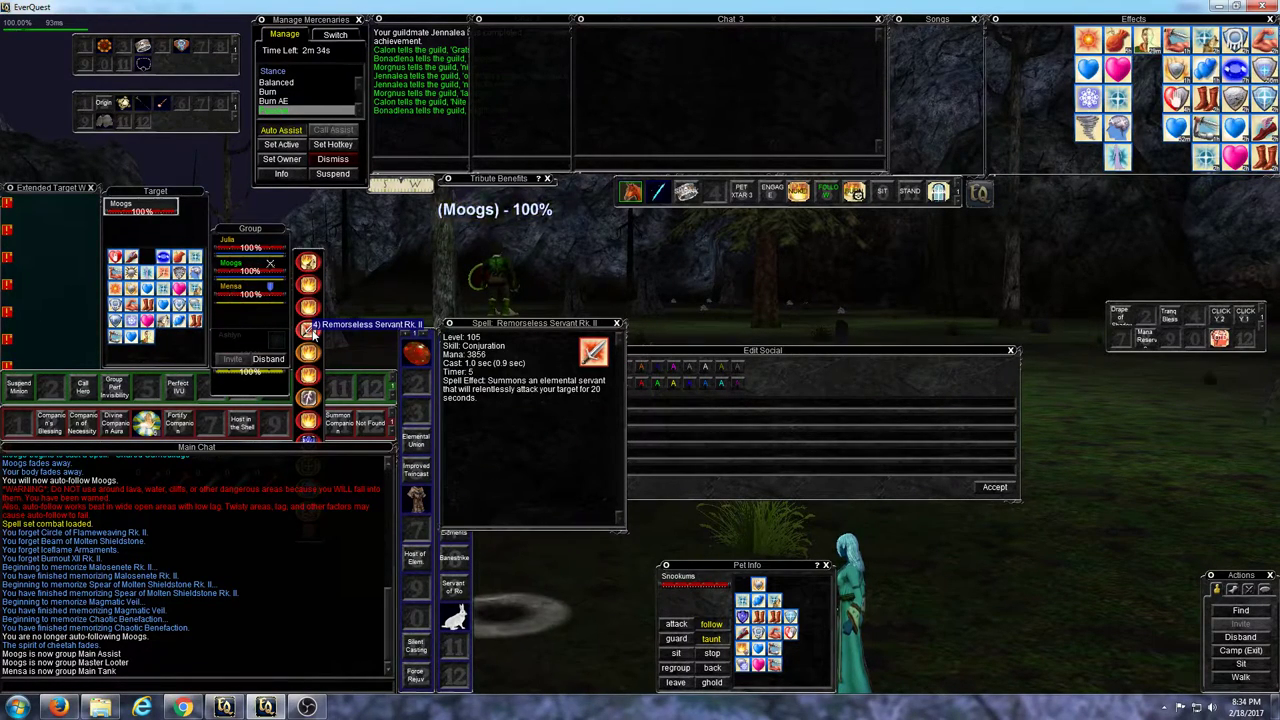
pyautogui.click(994, 487)
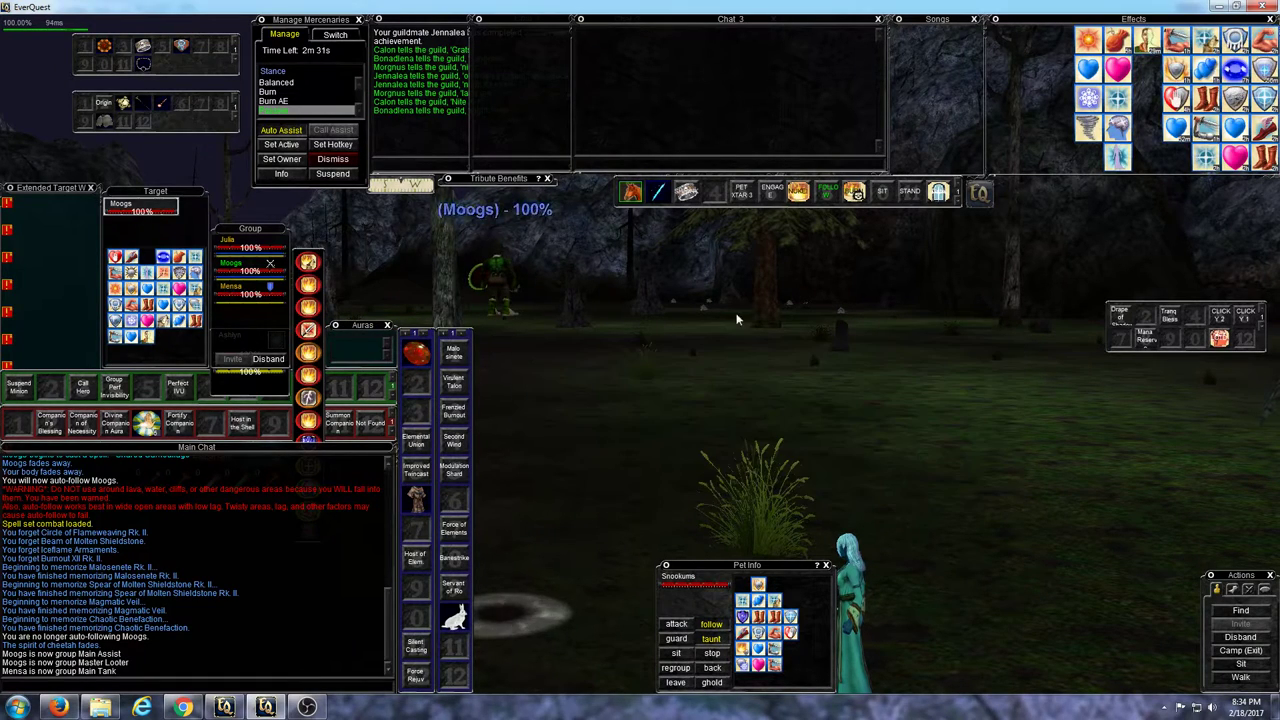
# - Review the NUKE social's /pause and /cast lines against the spells in gems 2, 3 and 6, and close the editor
pyautogui.rightClick(797, 195)
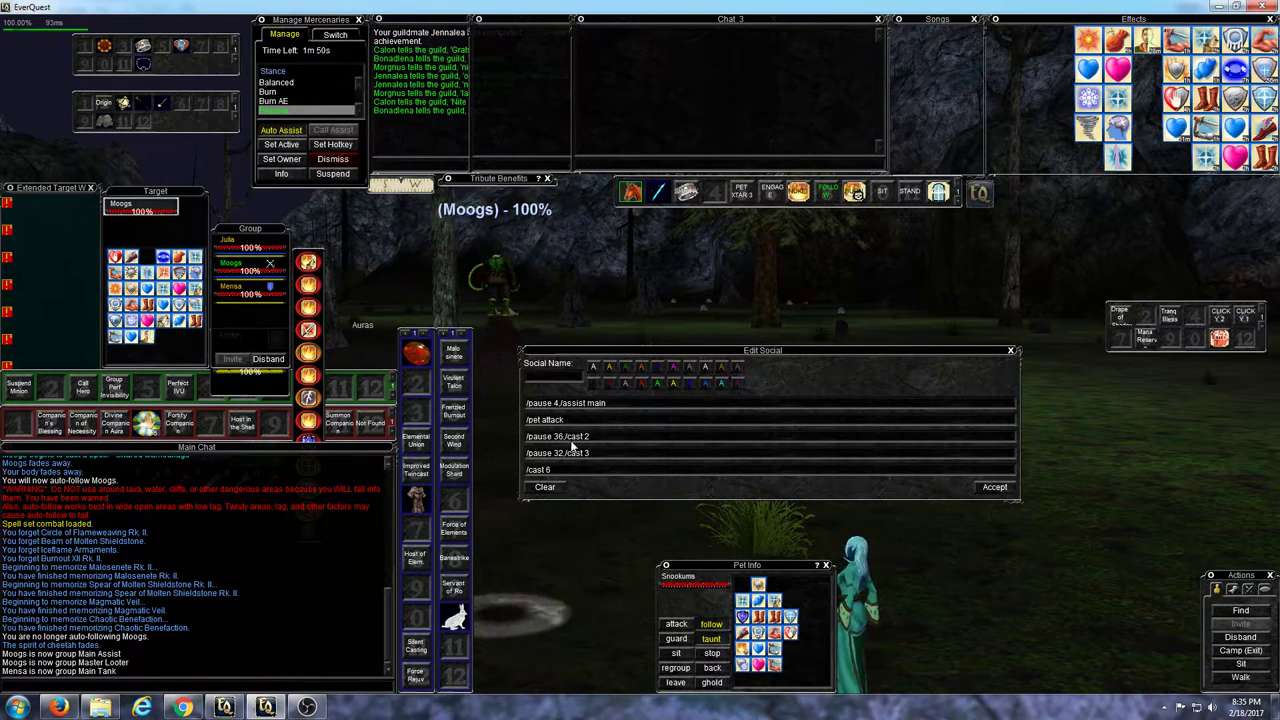
pyautogui.moveTo(305, 287)
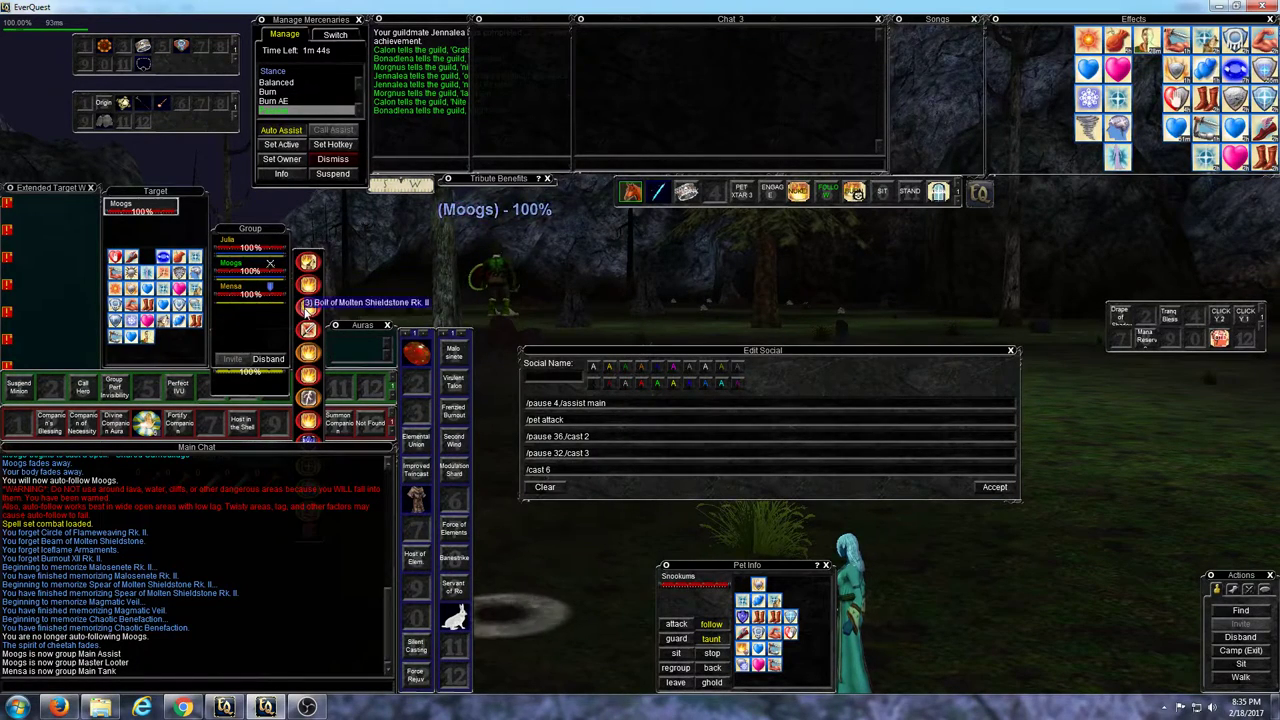
pyautogui.moveTo(308, 309)
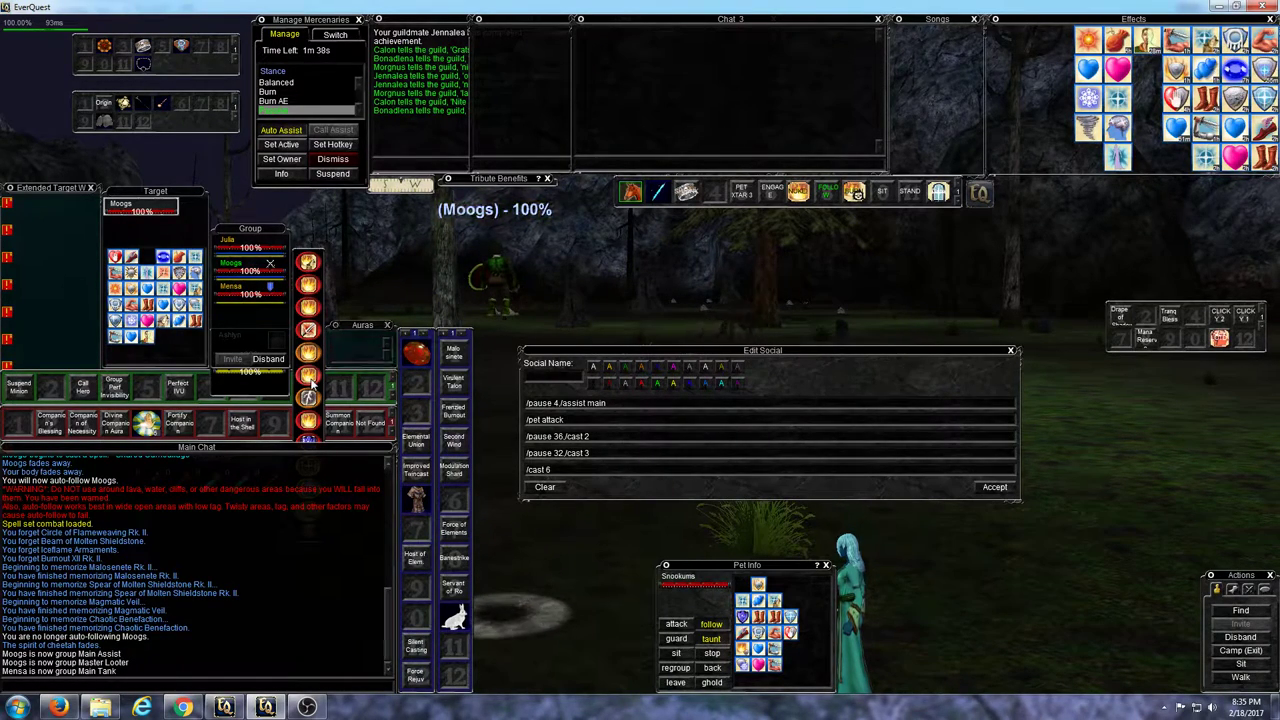
pyautogui.moveTo(312, 384)
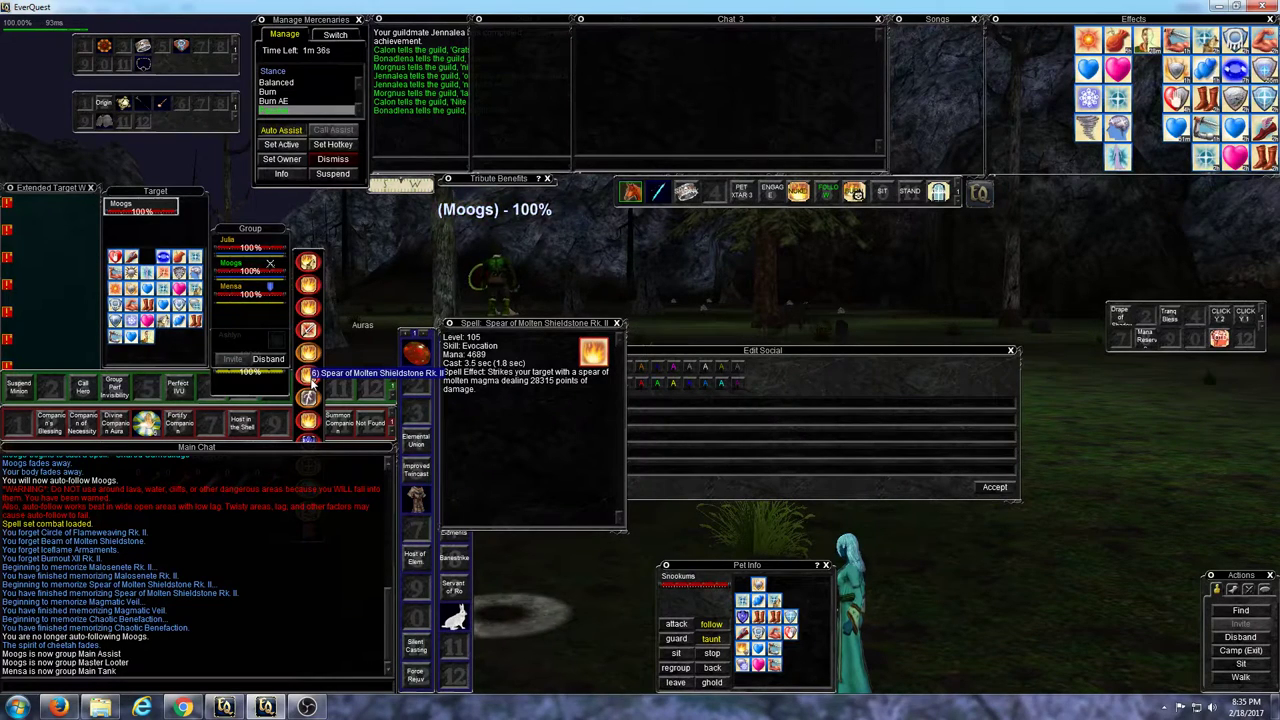
pyautogui.click(995, 488)
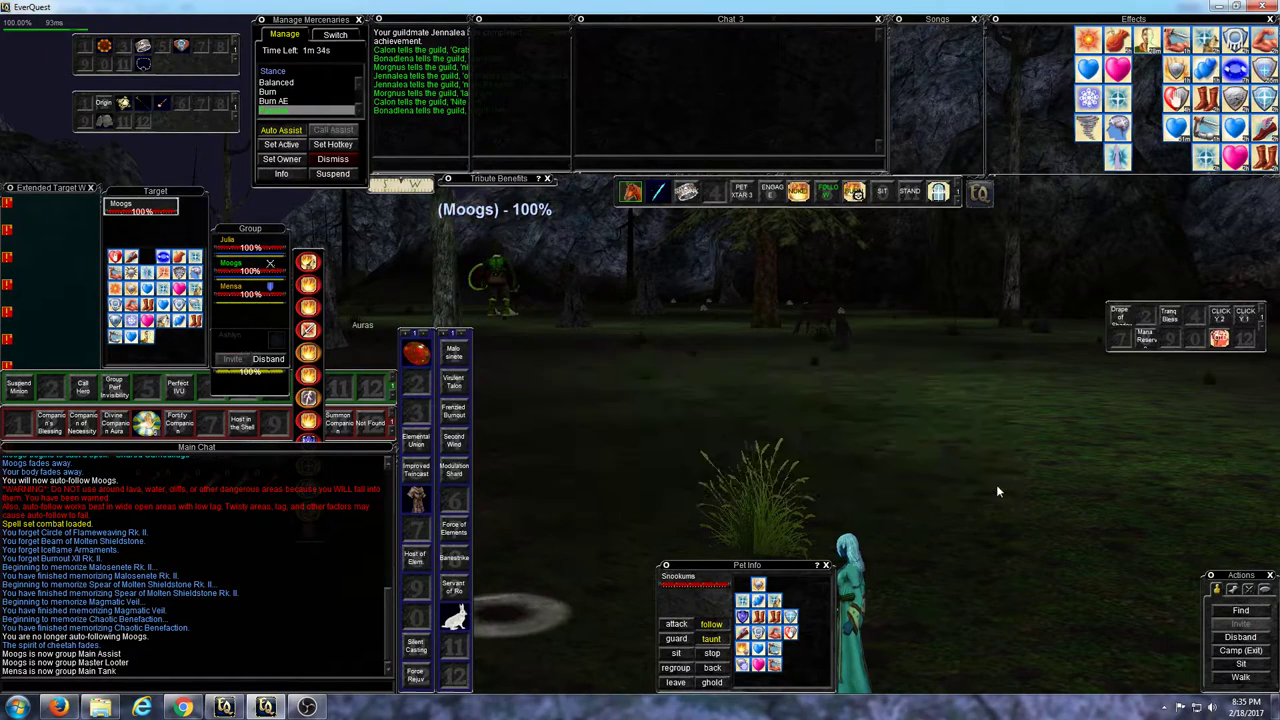
pyautogui.rightClick(798, 192)
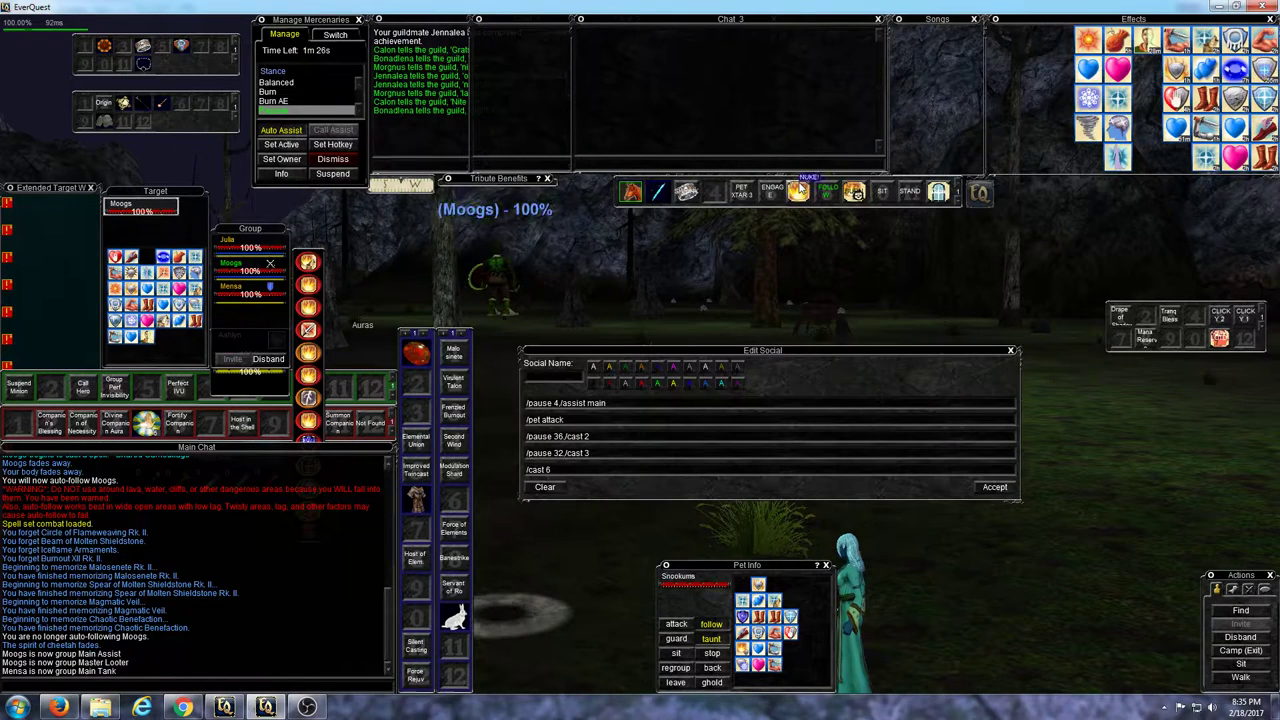
pyautogui.click(1010, 353)
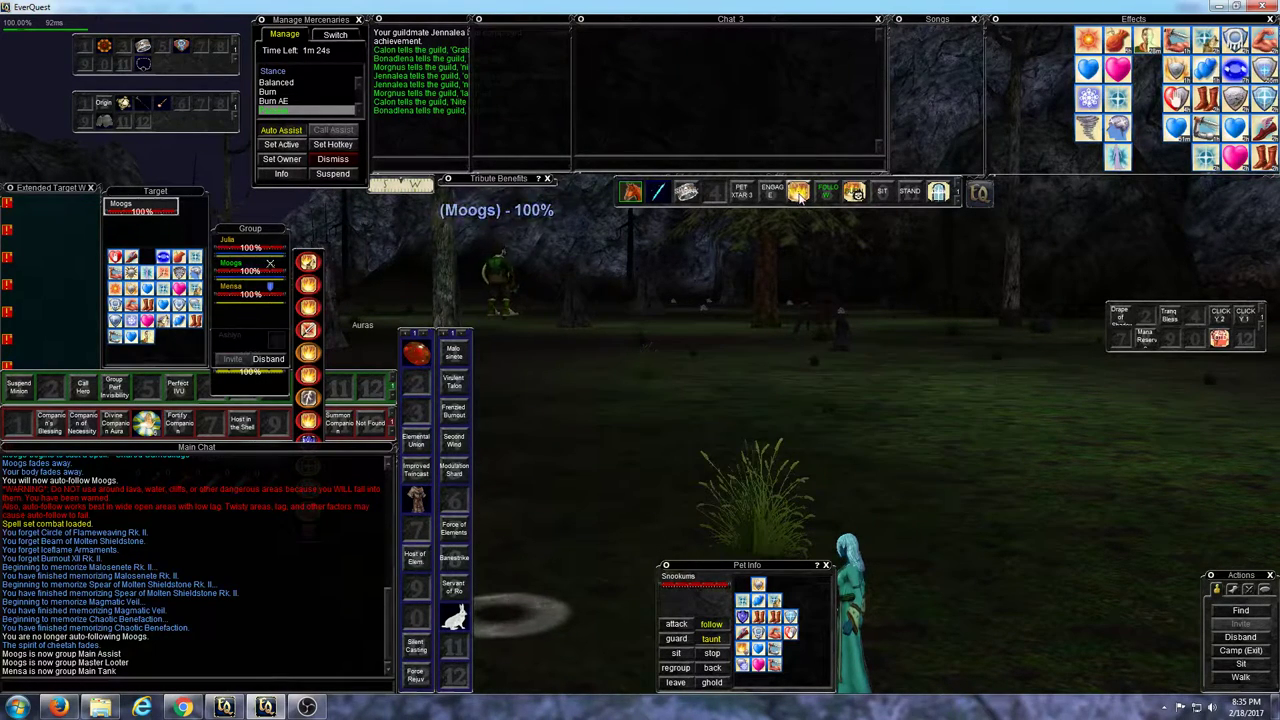
# - Browse the icon choices for the NUKE hotkey with all spell icons on one page, select fire icon 51, and close without accepting
pyautogui.rightClick(800, 192)
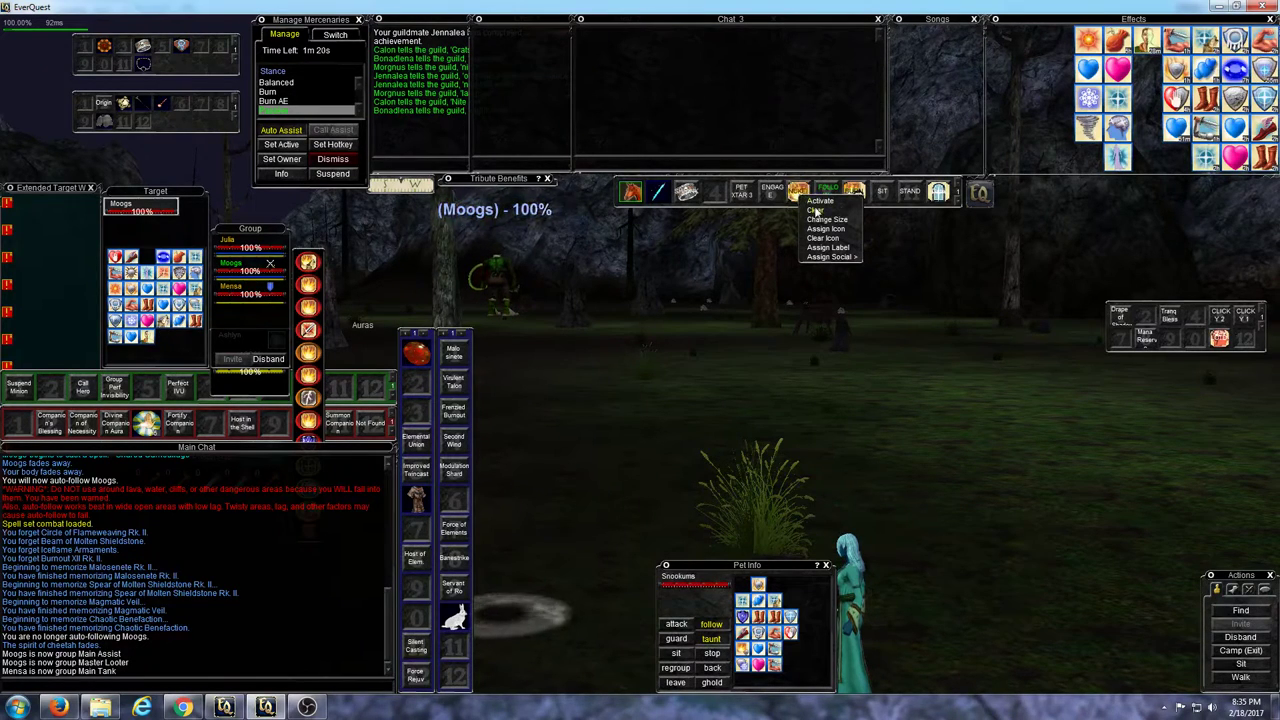
pyautogui.click(825, 228)
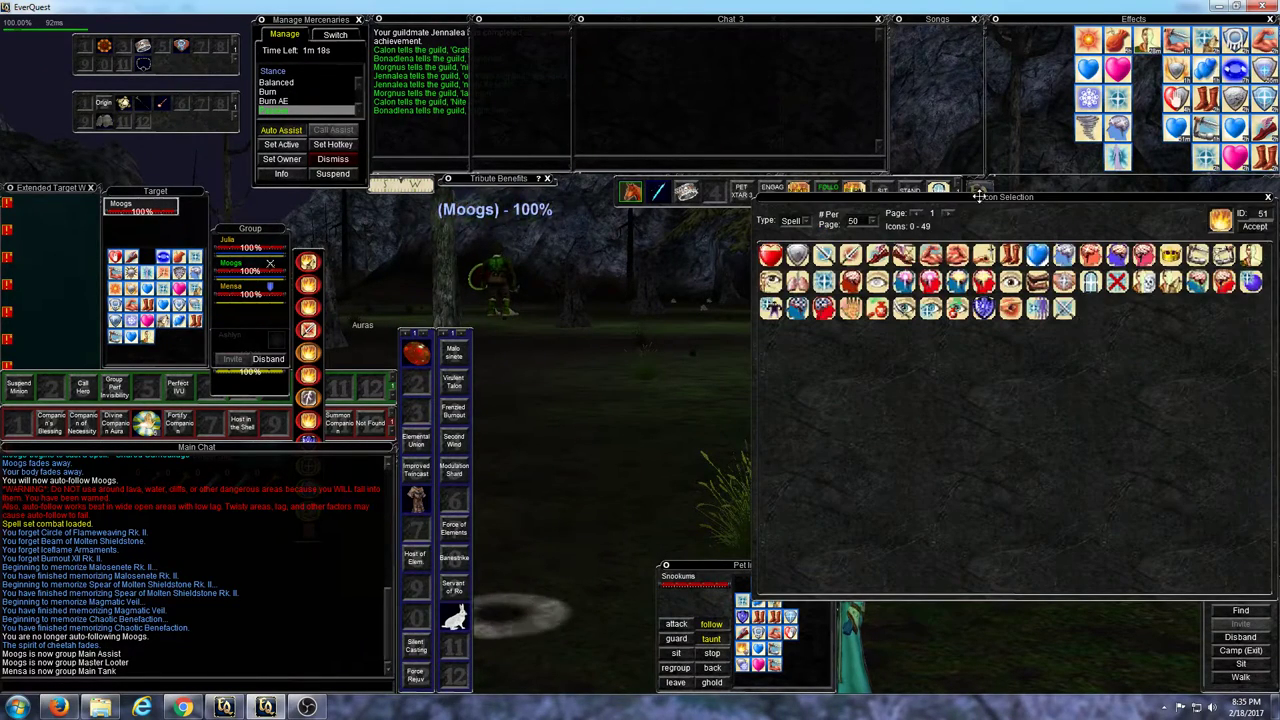
pyautogui.moveTo(1022, 215); pyautogui.dragTo(781, 266)
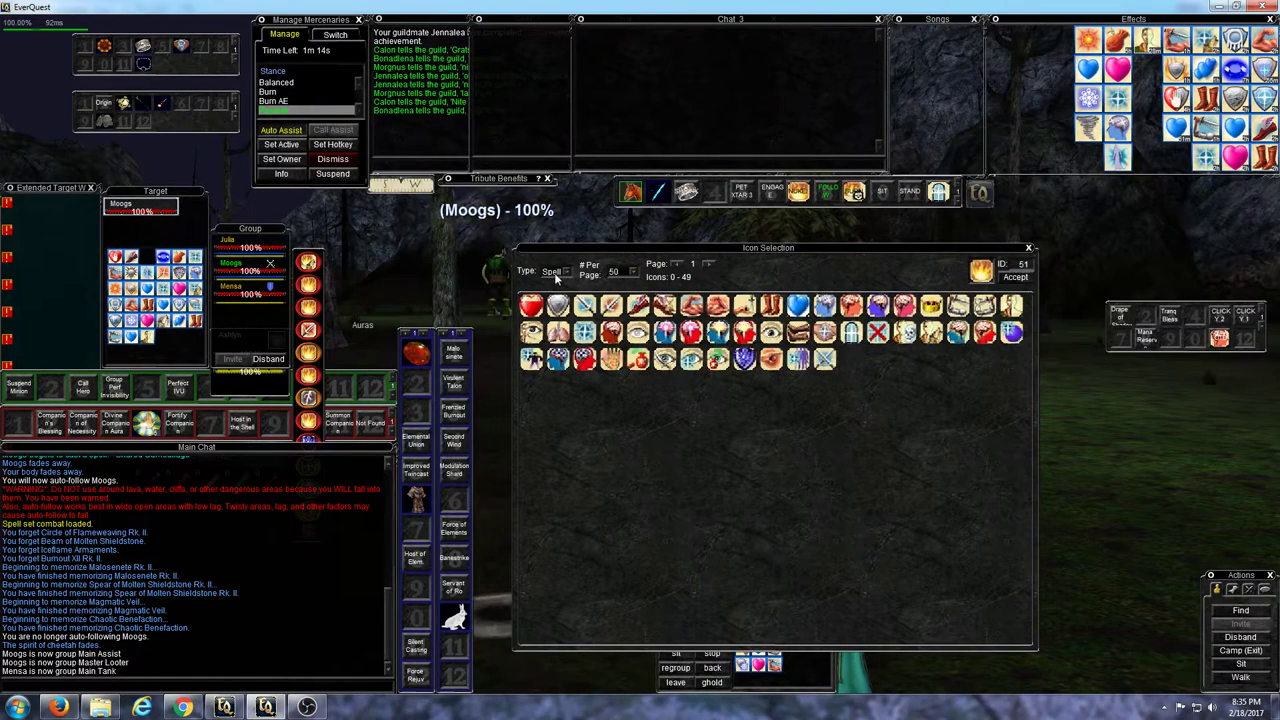
pyautogui.click(632, 271)
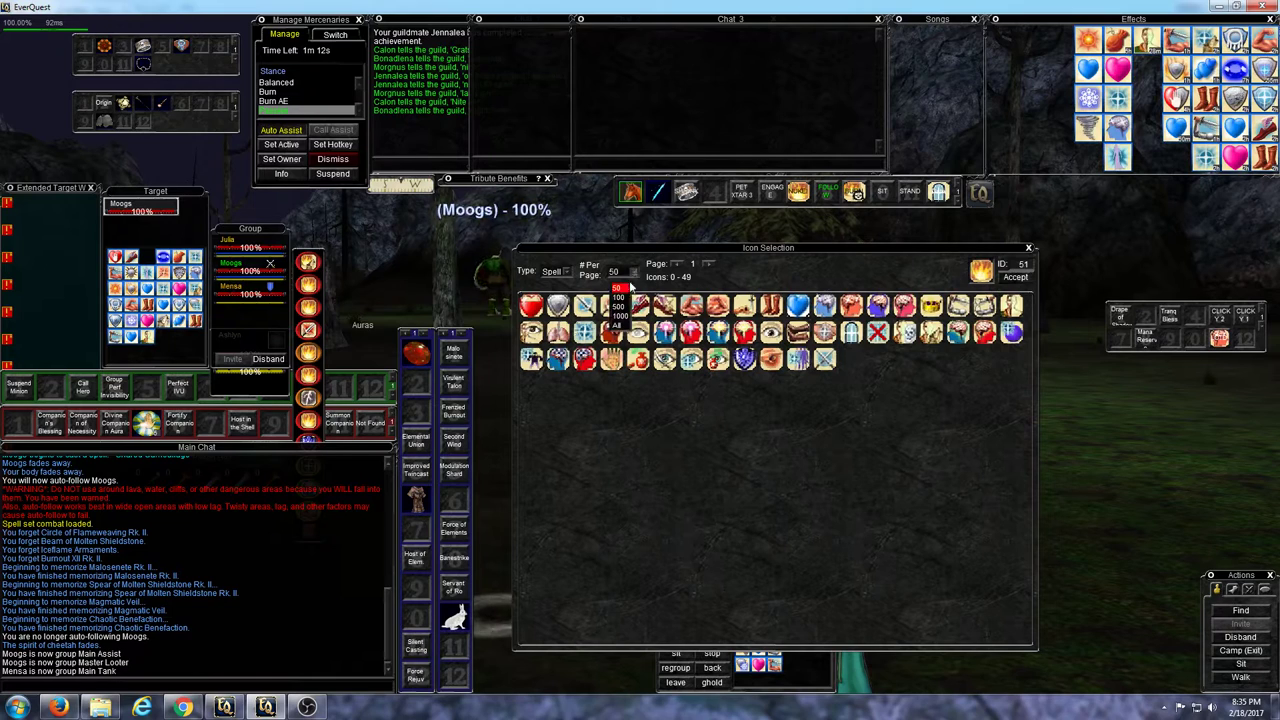
pyautogui.click(620, 325)
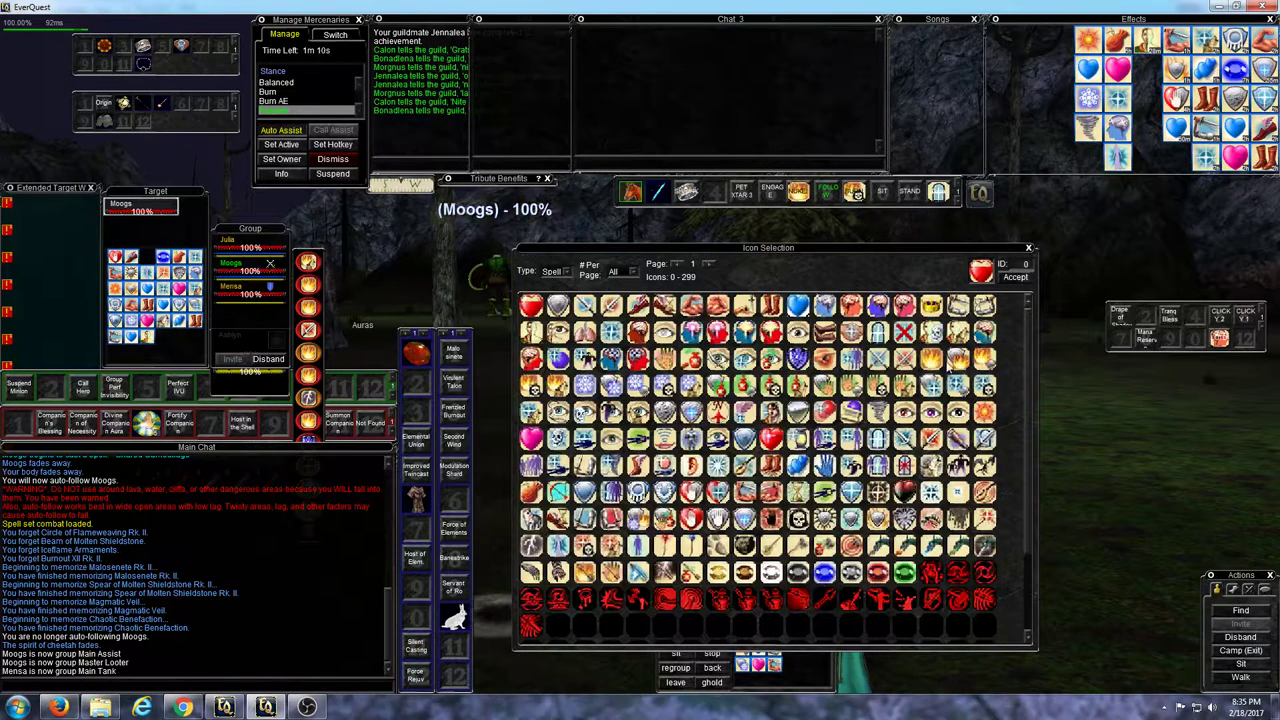
pyautogui.click(931, 360)
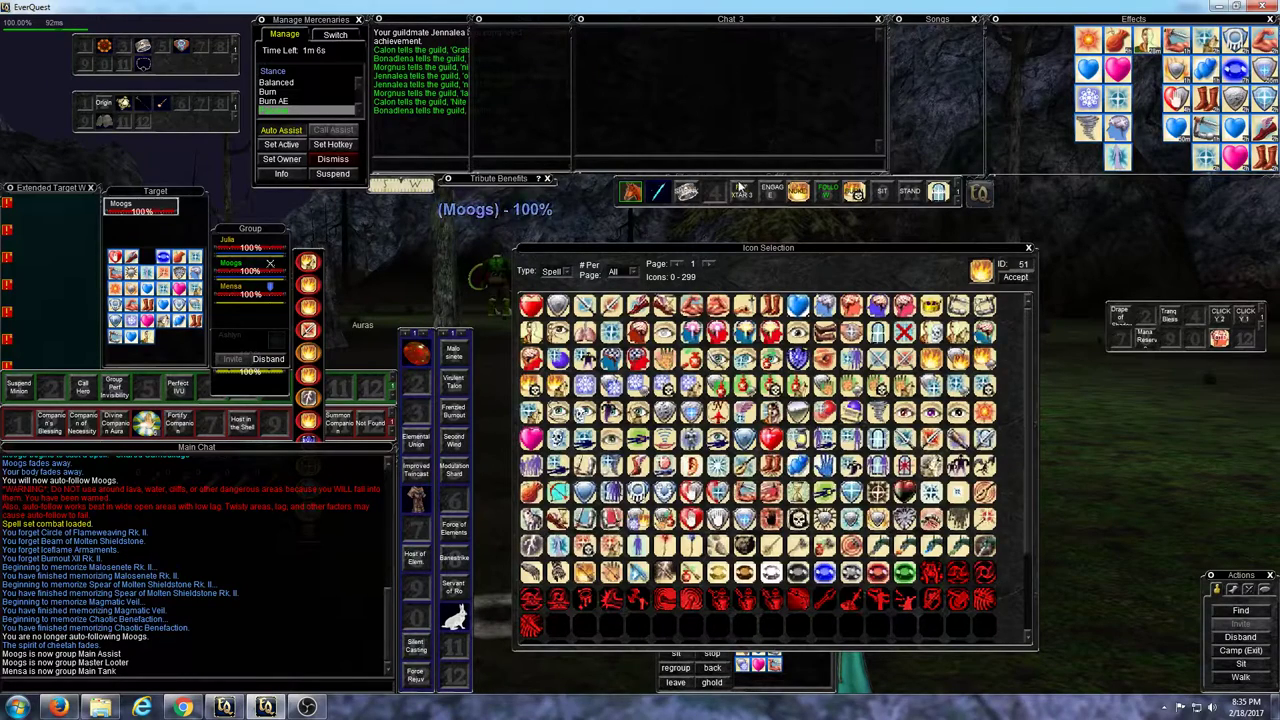
pyautogui.scroll(-3, 1026, 322)
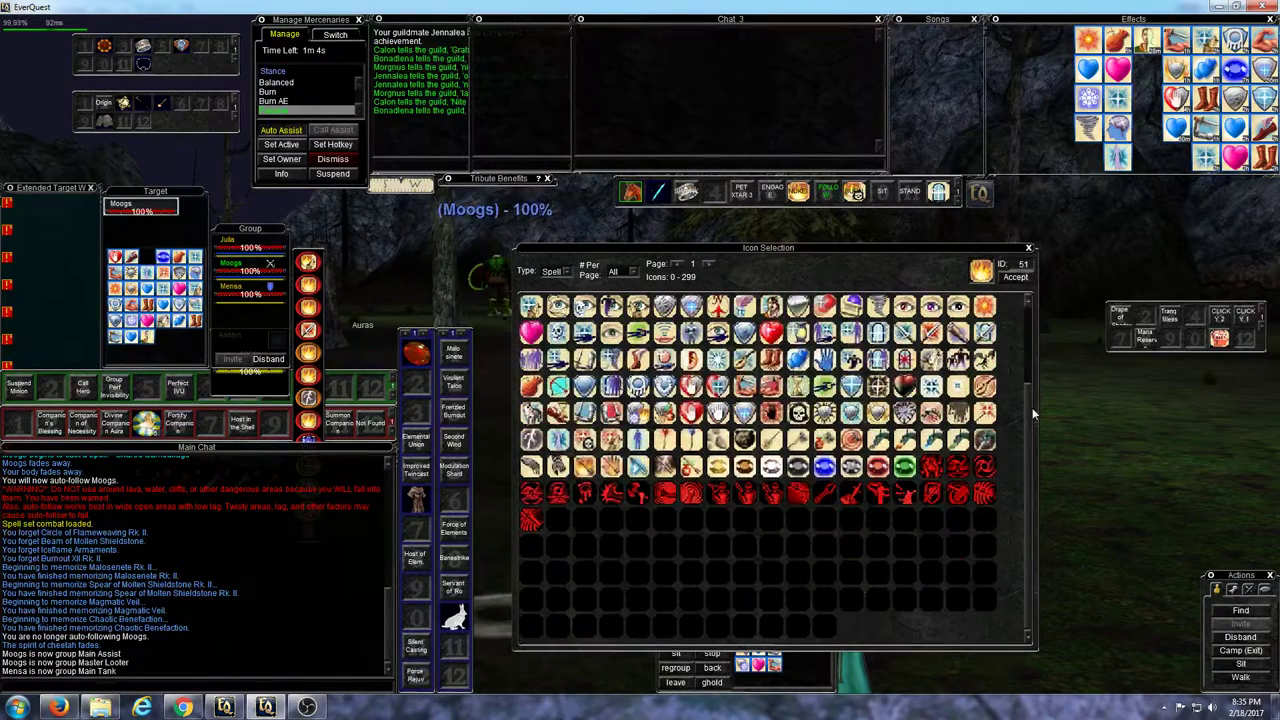
pyautogui.click(1028, 247)
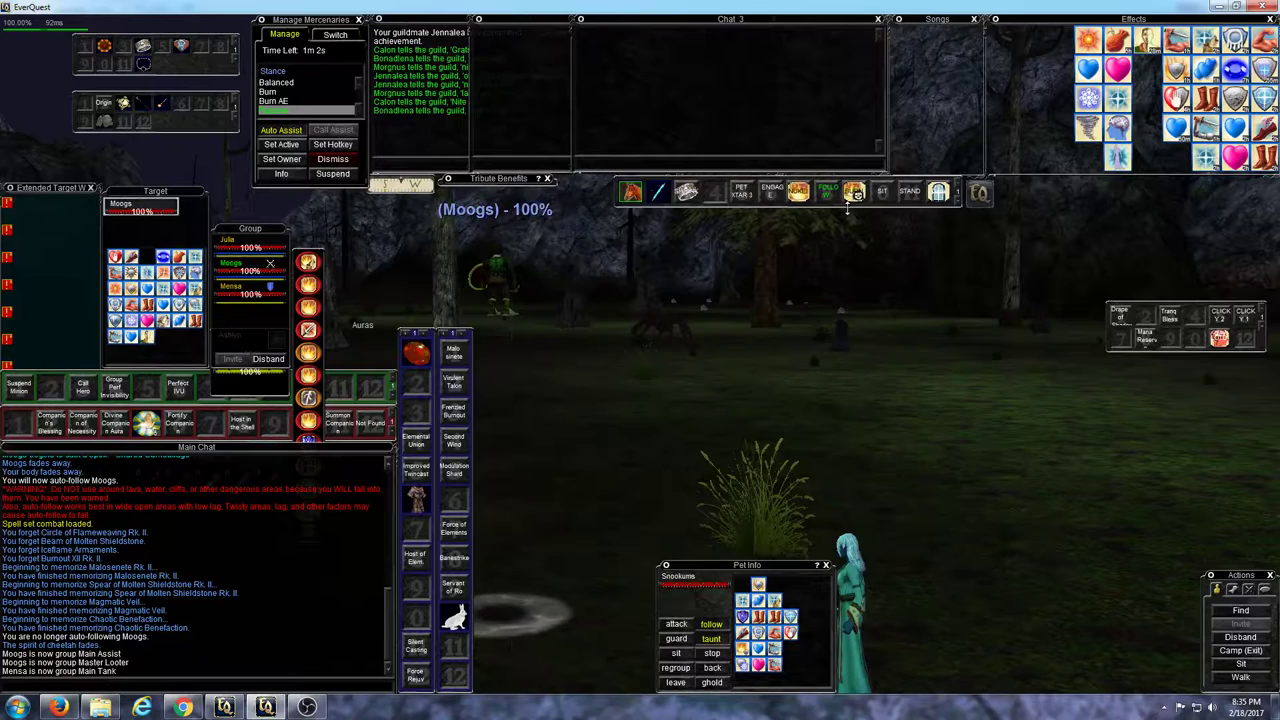
# - Recolor the NUKE social's name green, set it back to black, and accept
pyautogui.rightClick(800, 194)
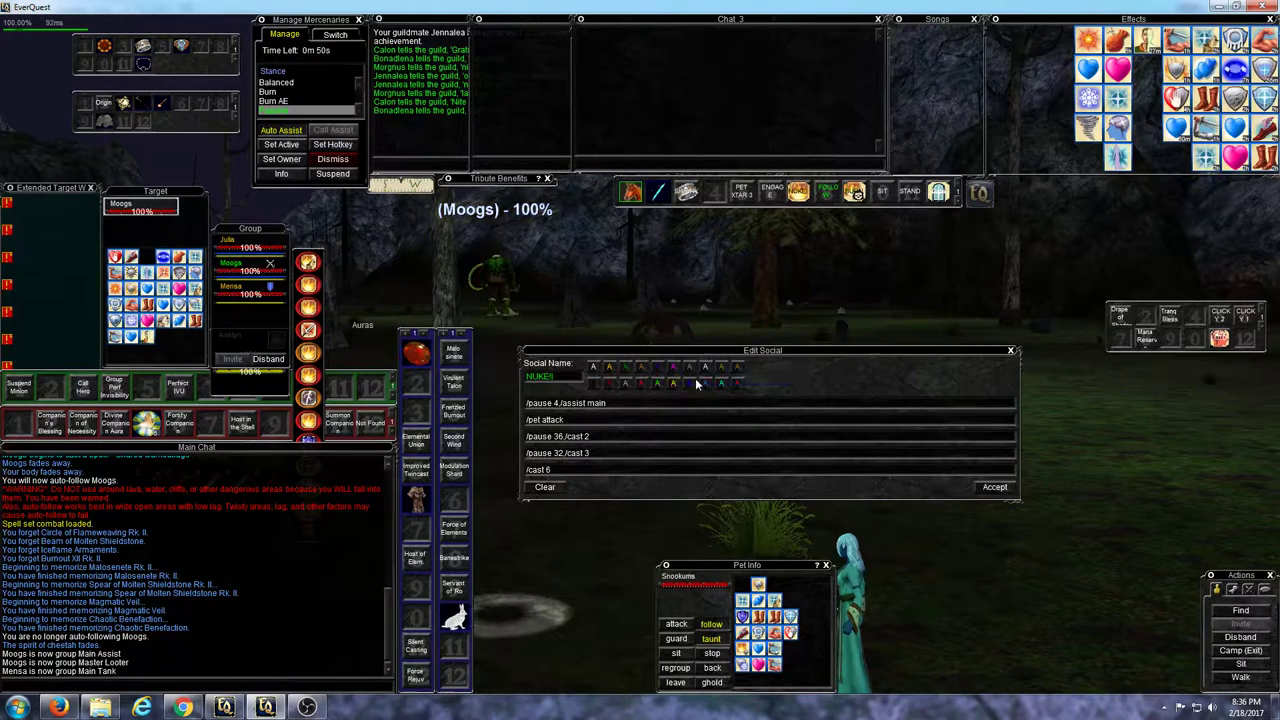
pyautogui.click(1002, 487)
pyautogui.rightClick(778, 193)
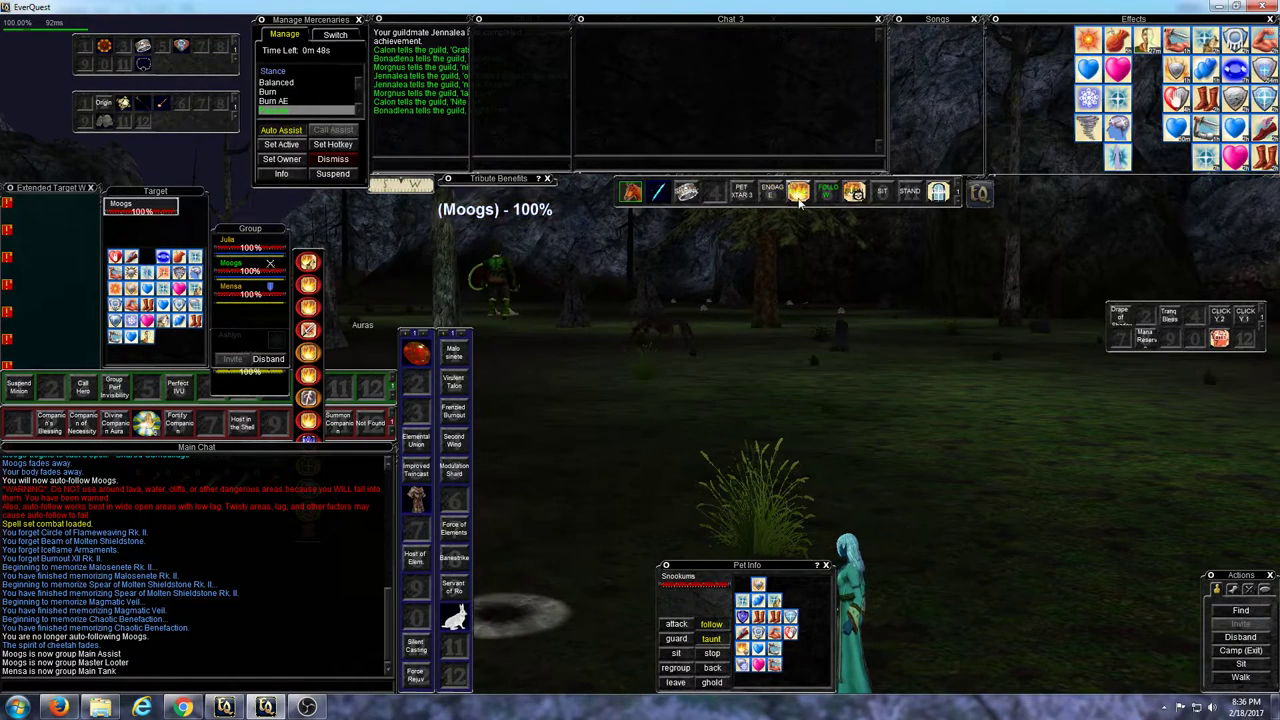
pyautogui.click(594, 381)
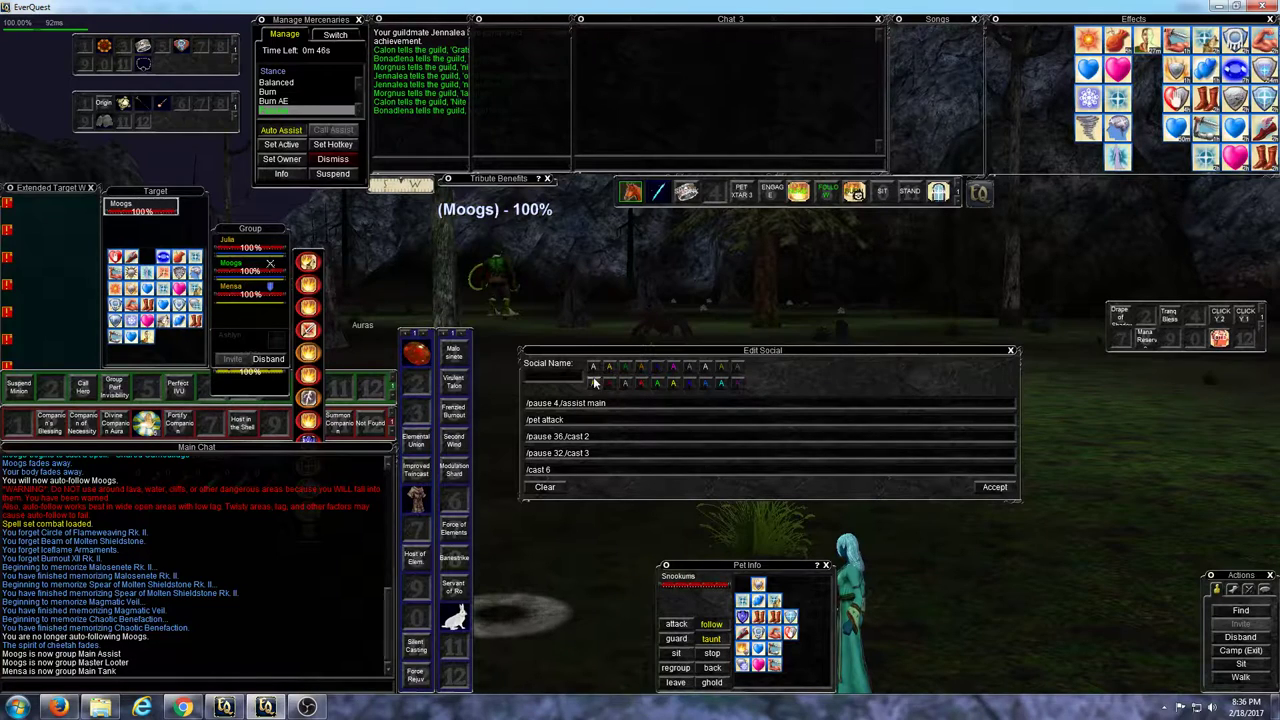
pyautogui.click(975, 488)
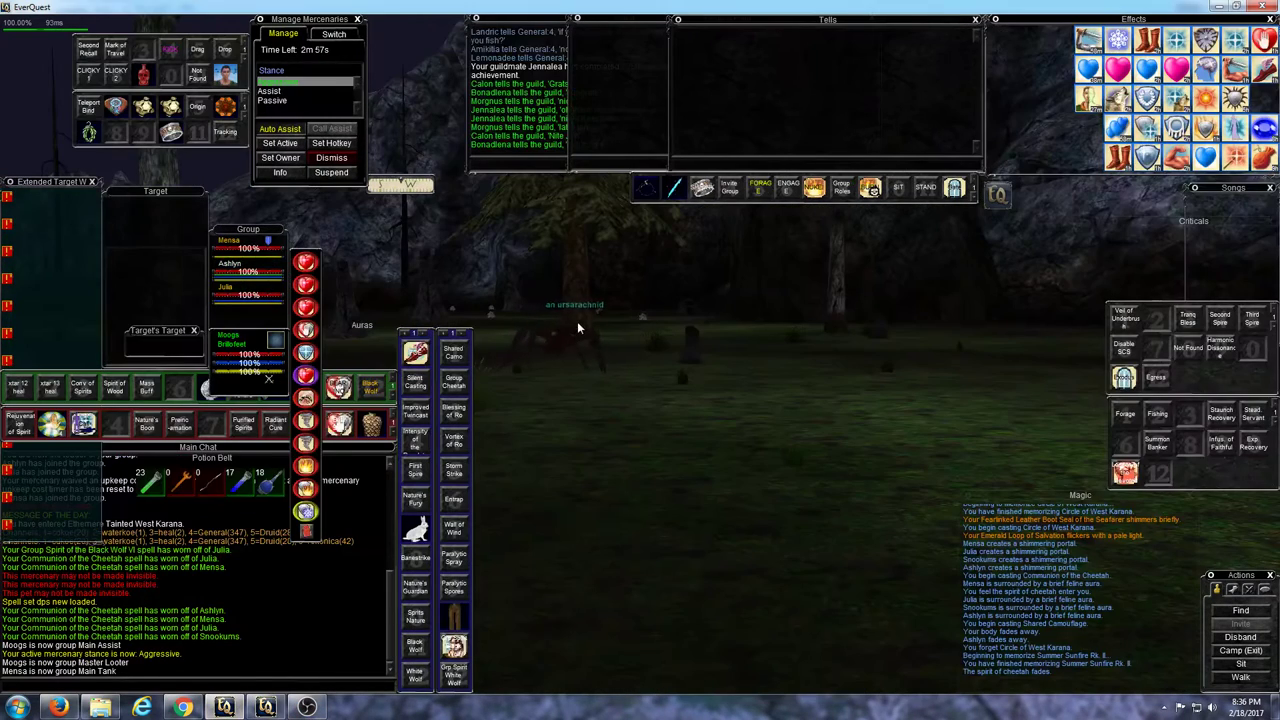
# - In the druid's window, target the ursarachnid and review the nuke social's /pause, /cast and /alt activate 3728 lines
pyautogui.click(578, 326)
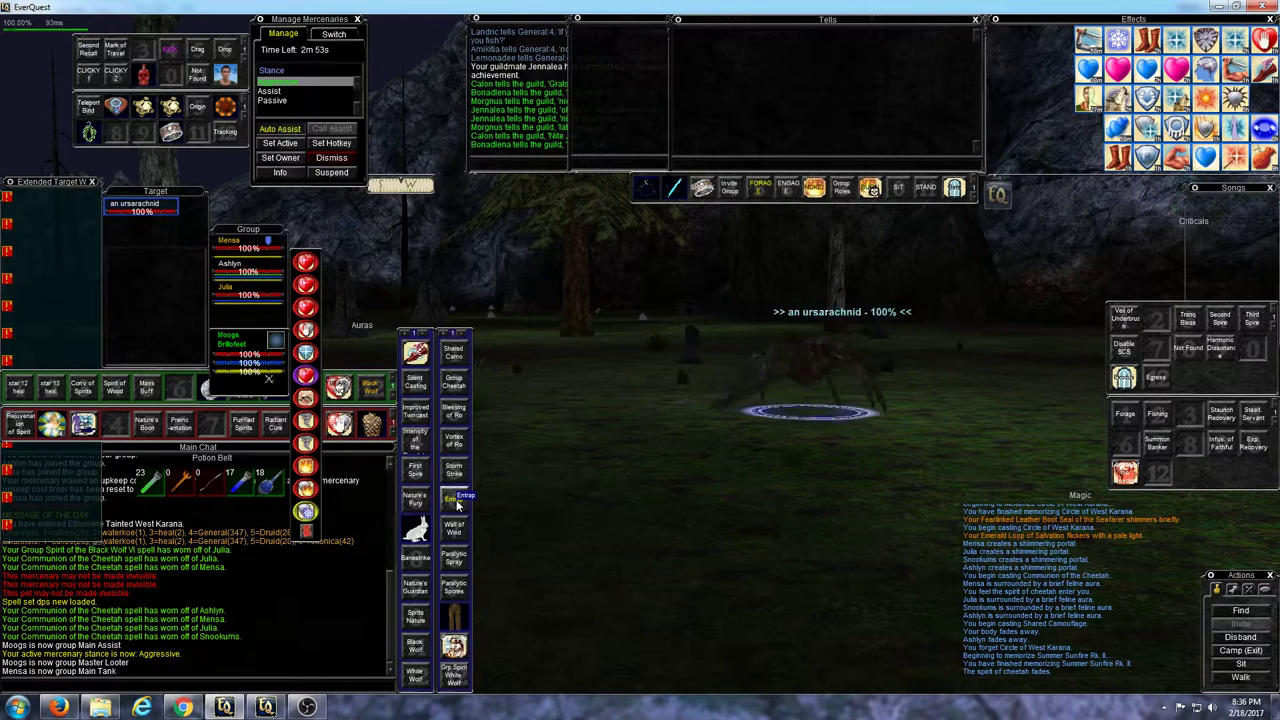
pyautogui.press('Down')
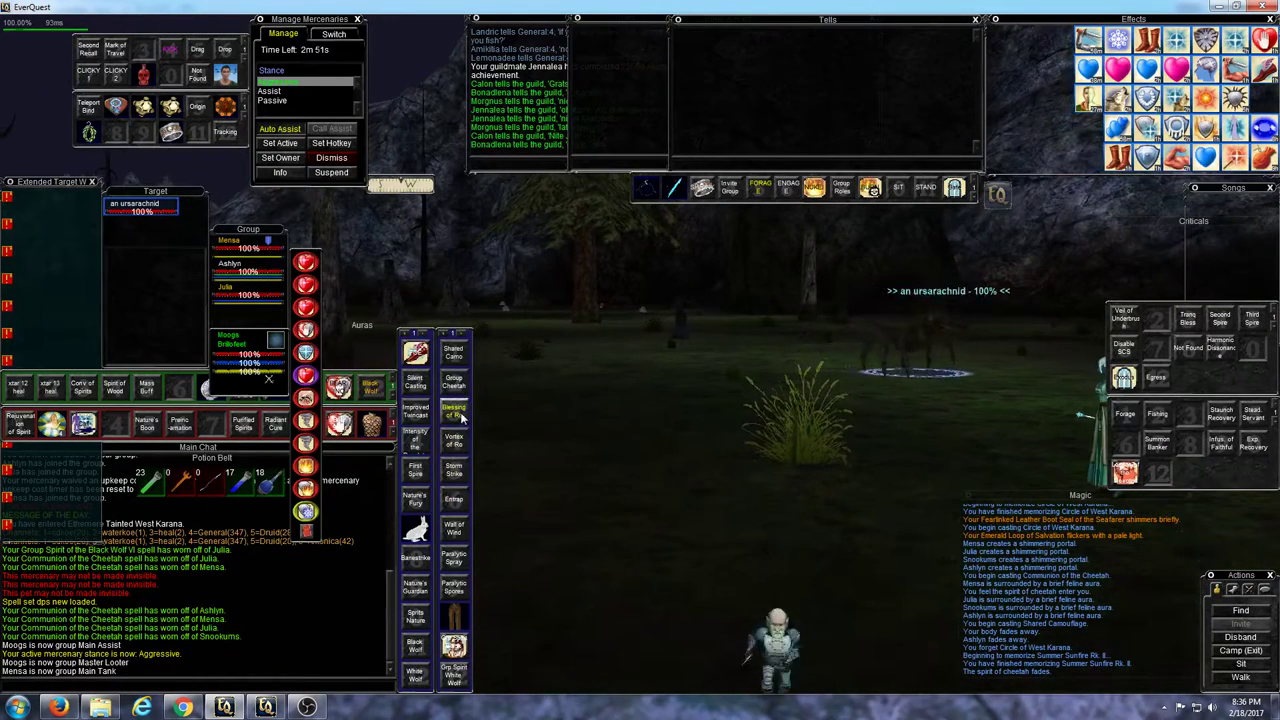
pyautogui.rightClick(813, 187)
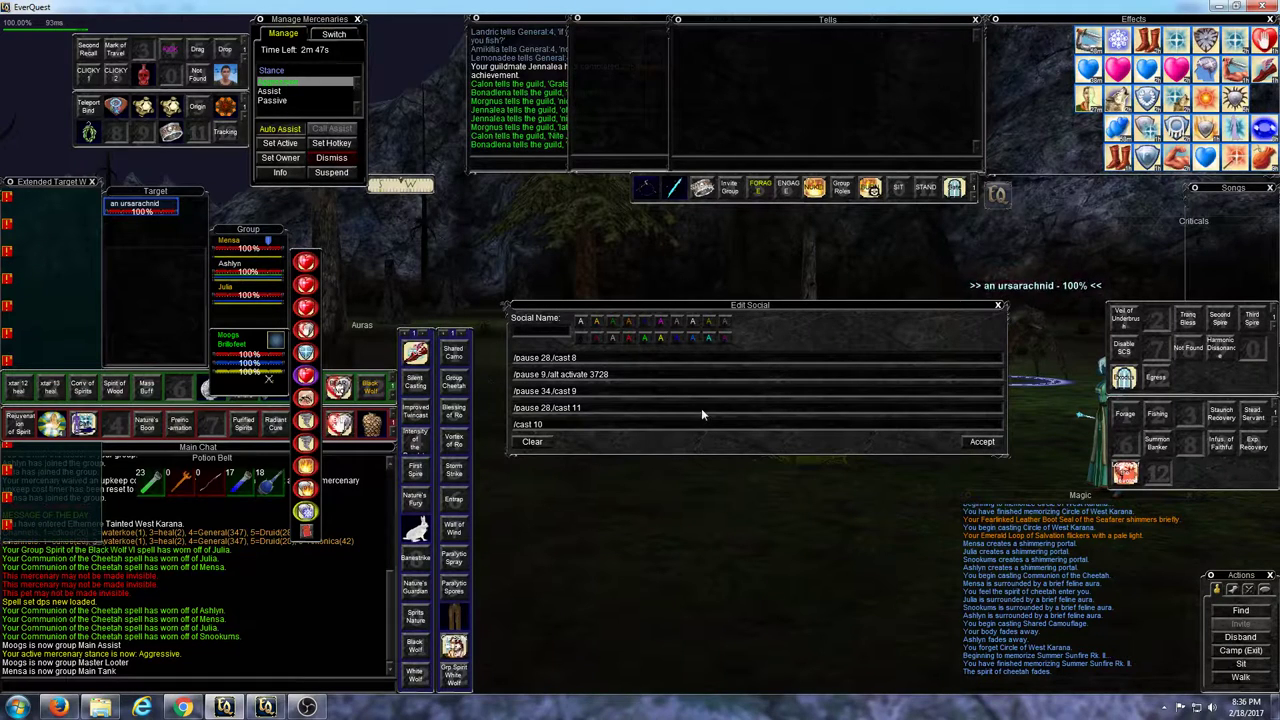
pyautogui.click(990, 444)
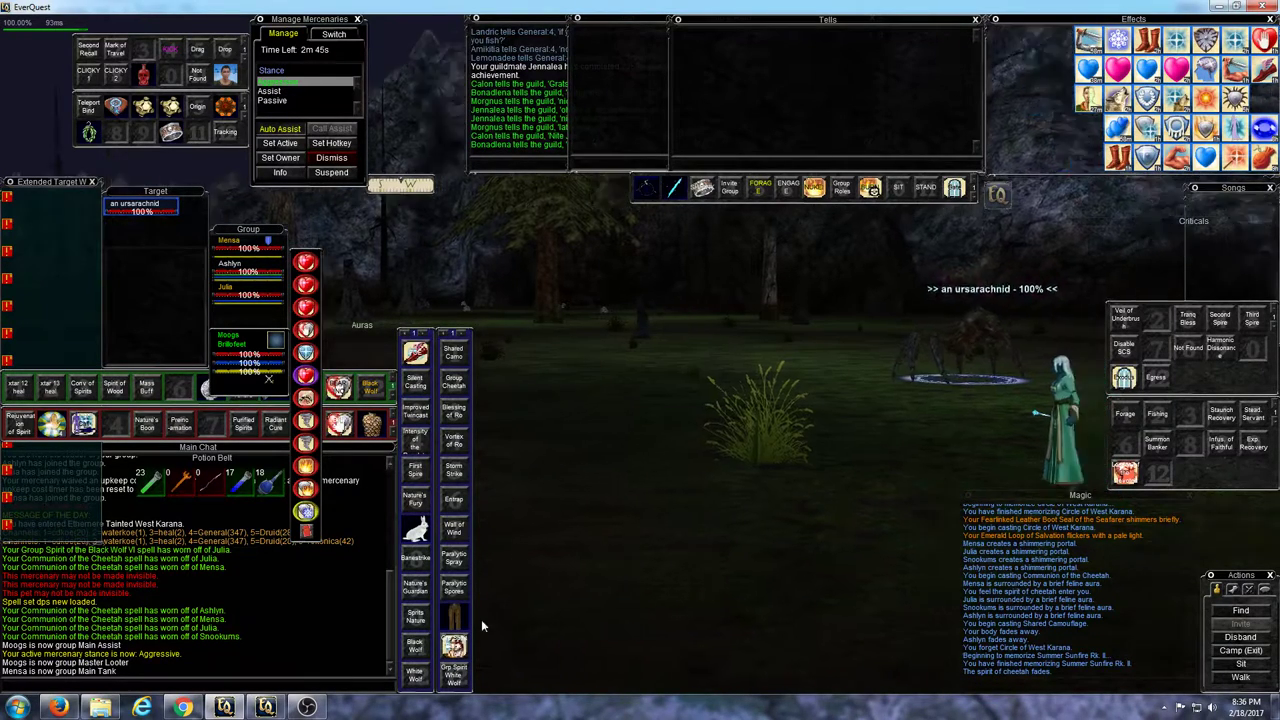
# - Turn both characters toward the ursarachnid and pull it with the druid's Entrap ability
pyautogui.press('Right')
pyautogui.click(265, 706)
pyautogui.press('Right')
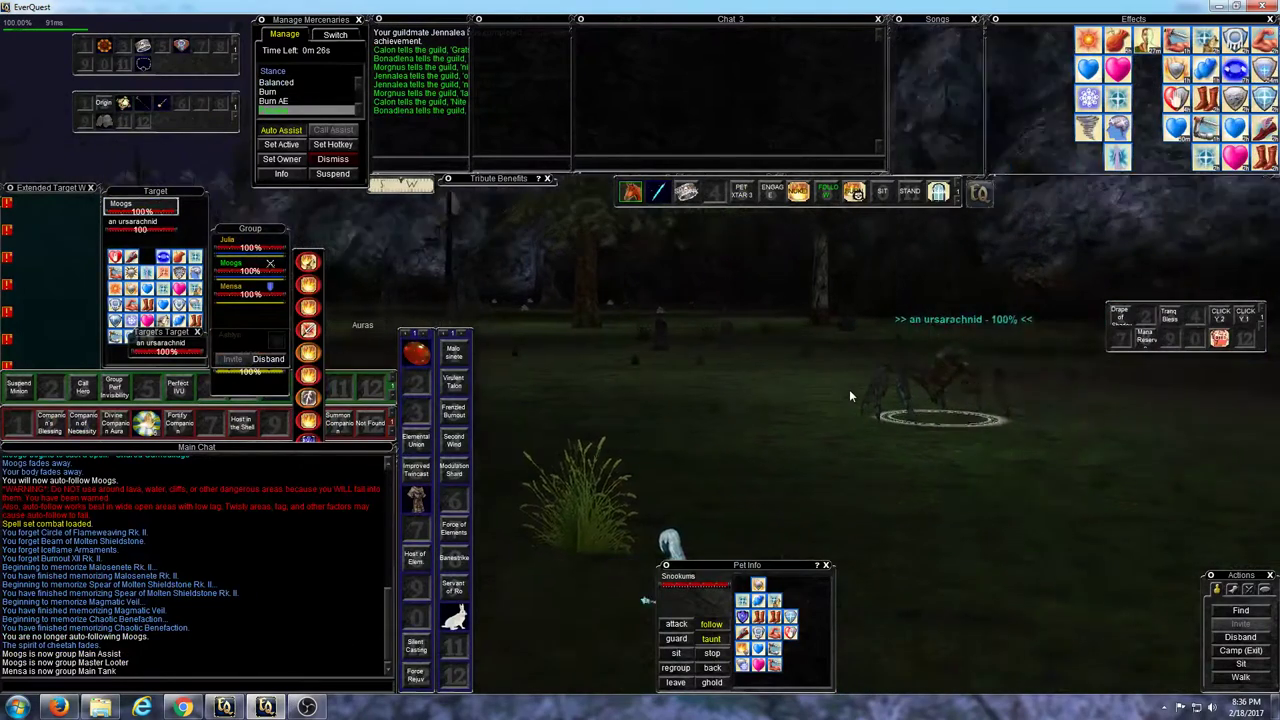
pyautogui.press('Right')
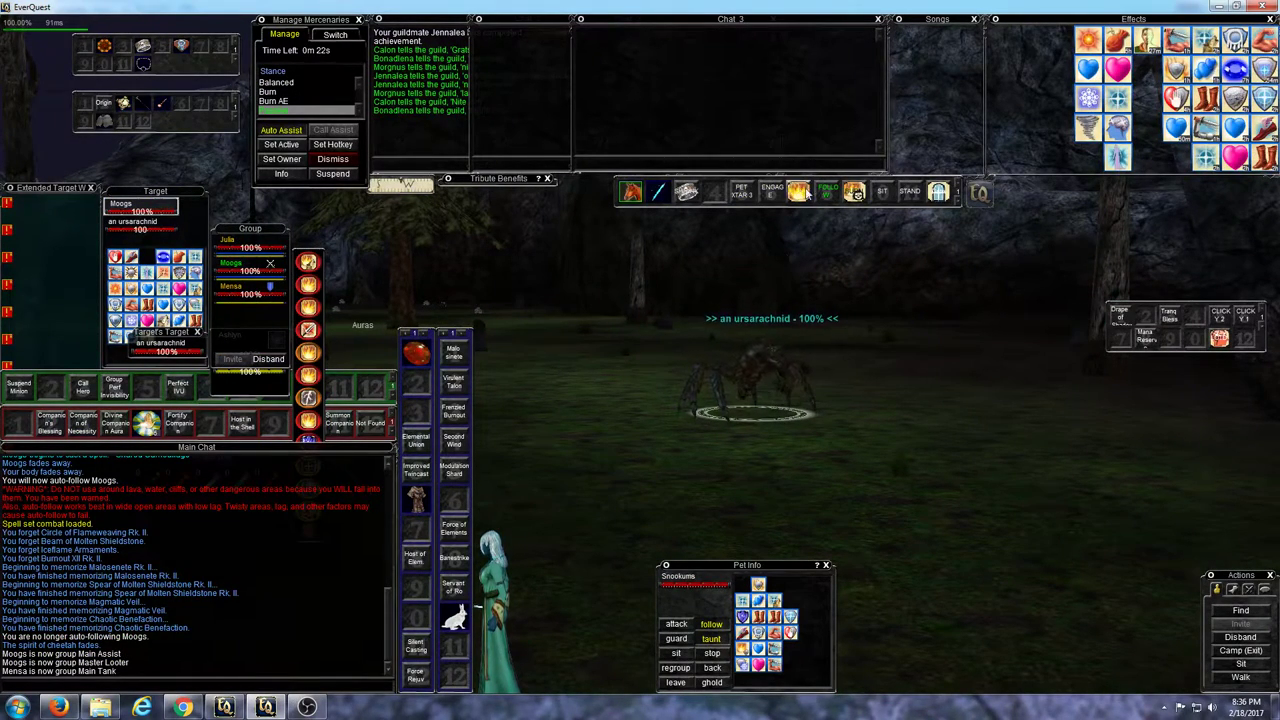
pyautogui.hotkey('alt', 'Tab')
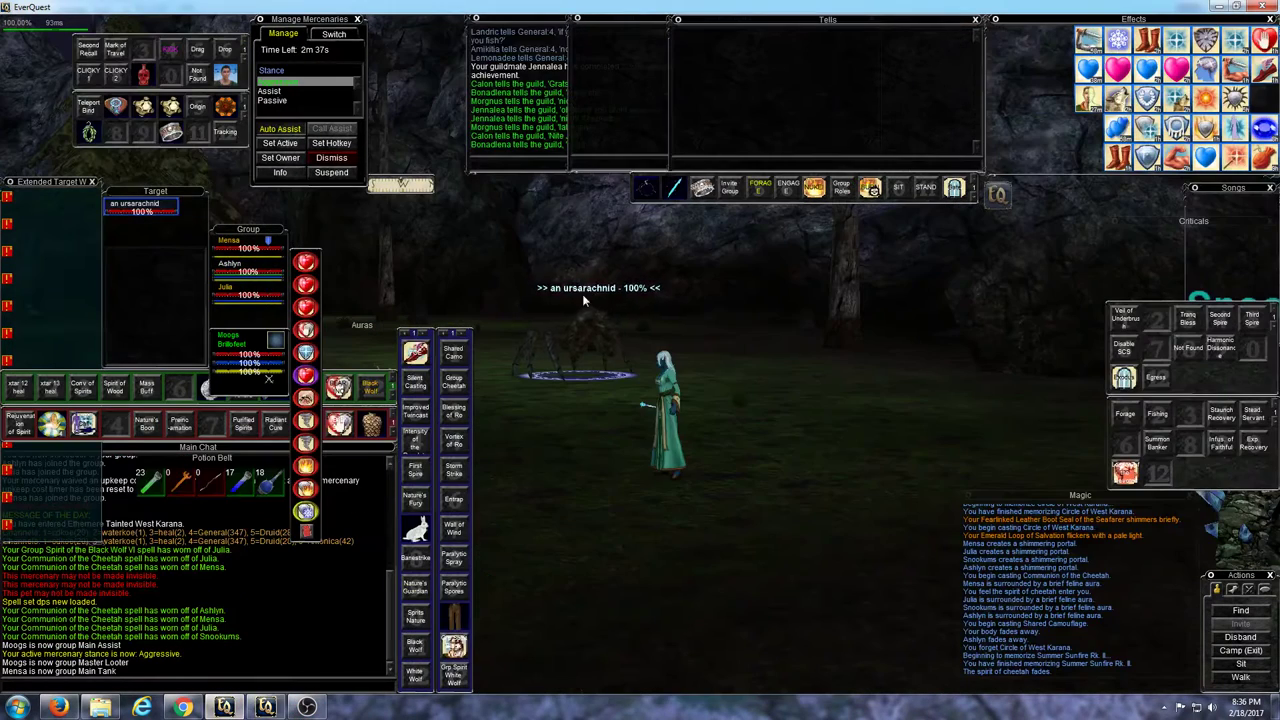
pyautogui.click(453, 500)
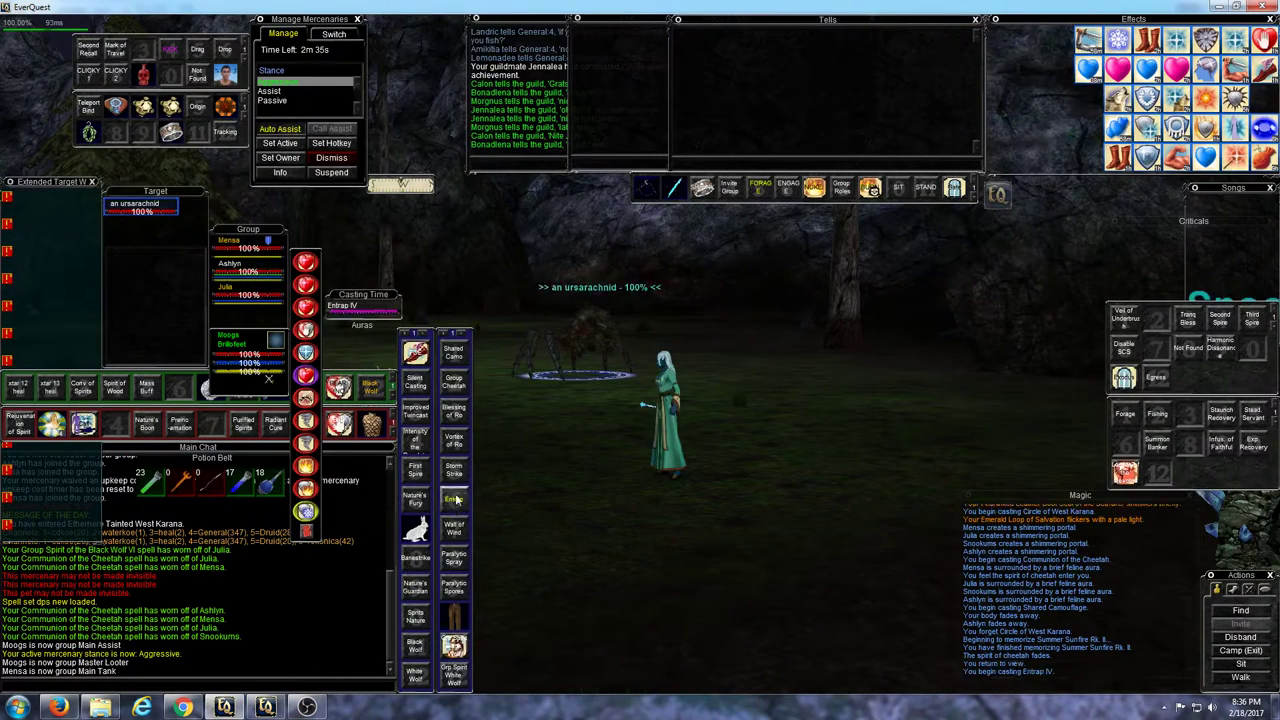
# - Switch to the magician's window and engage the ursarachnid with the ENGAGE hotkey, using Force of Elements, Malosinete and Remorseless Servant
pyautogui.click(282, 706)
pyautogui.click(771, 191)
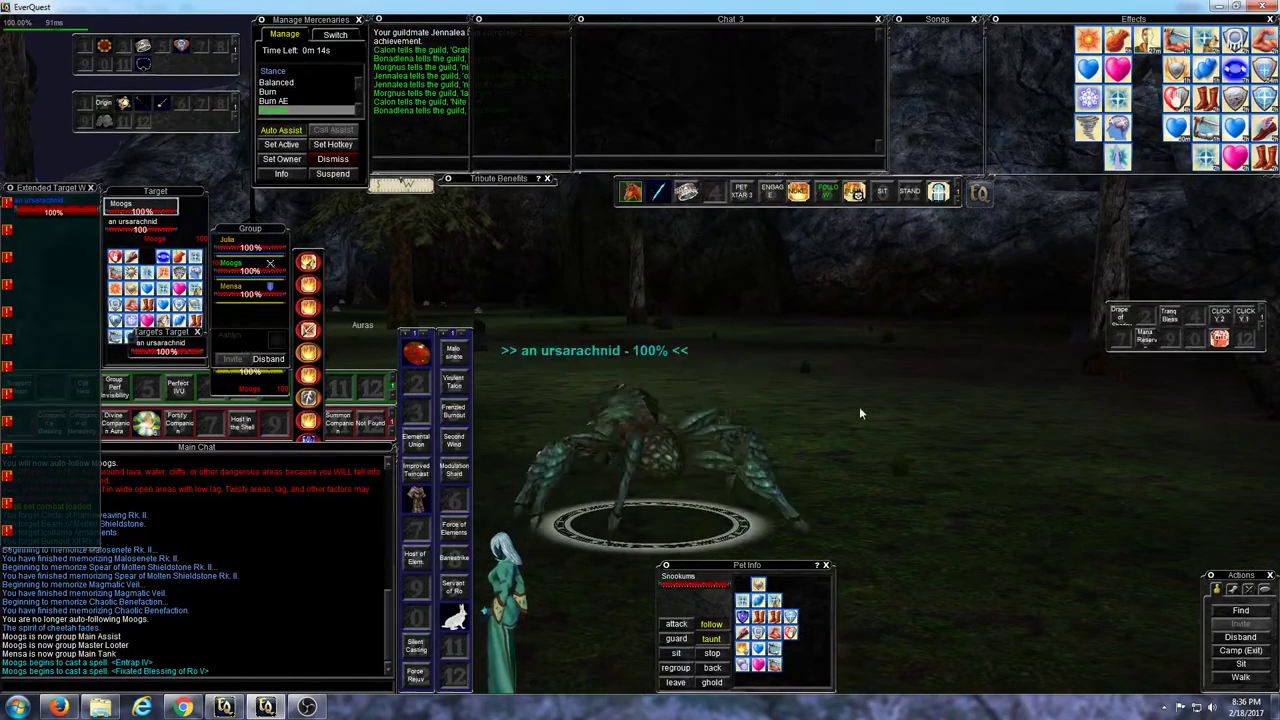
pyautogui.press('1')
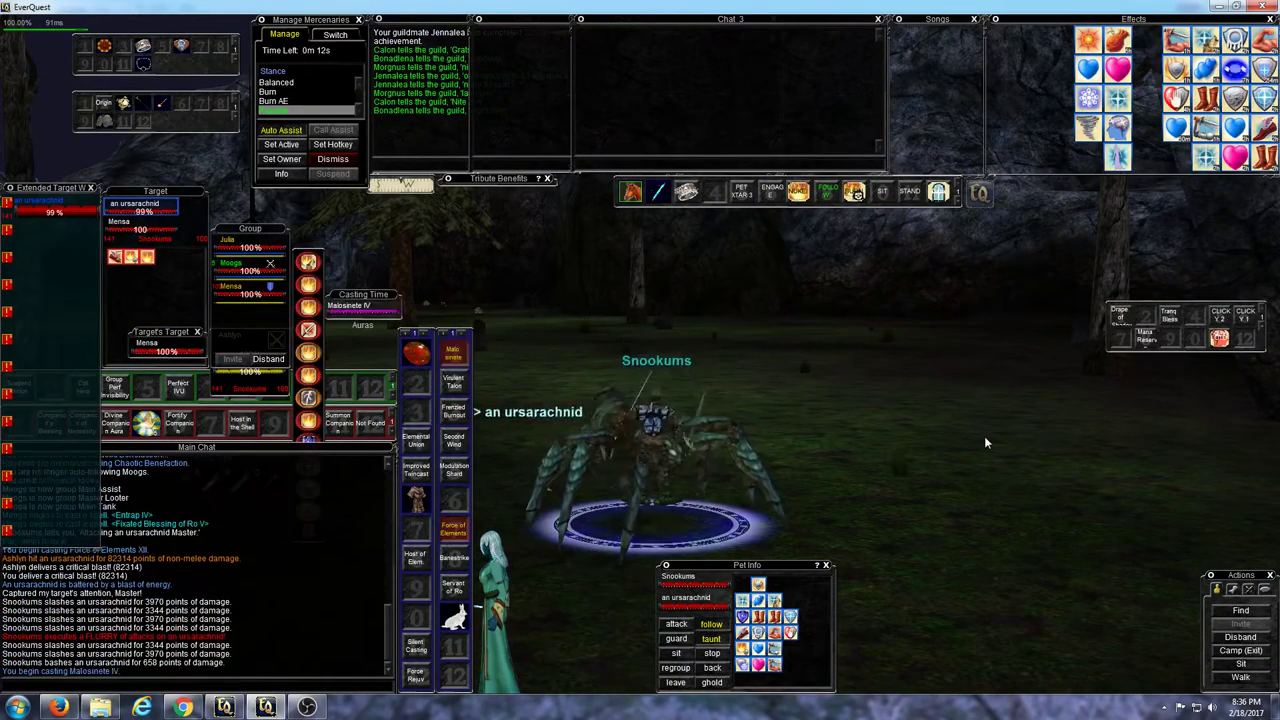
pyautogui.press('2')
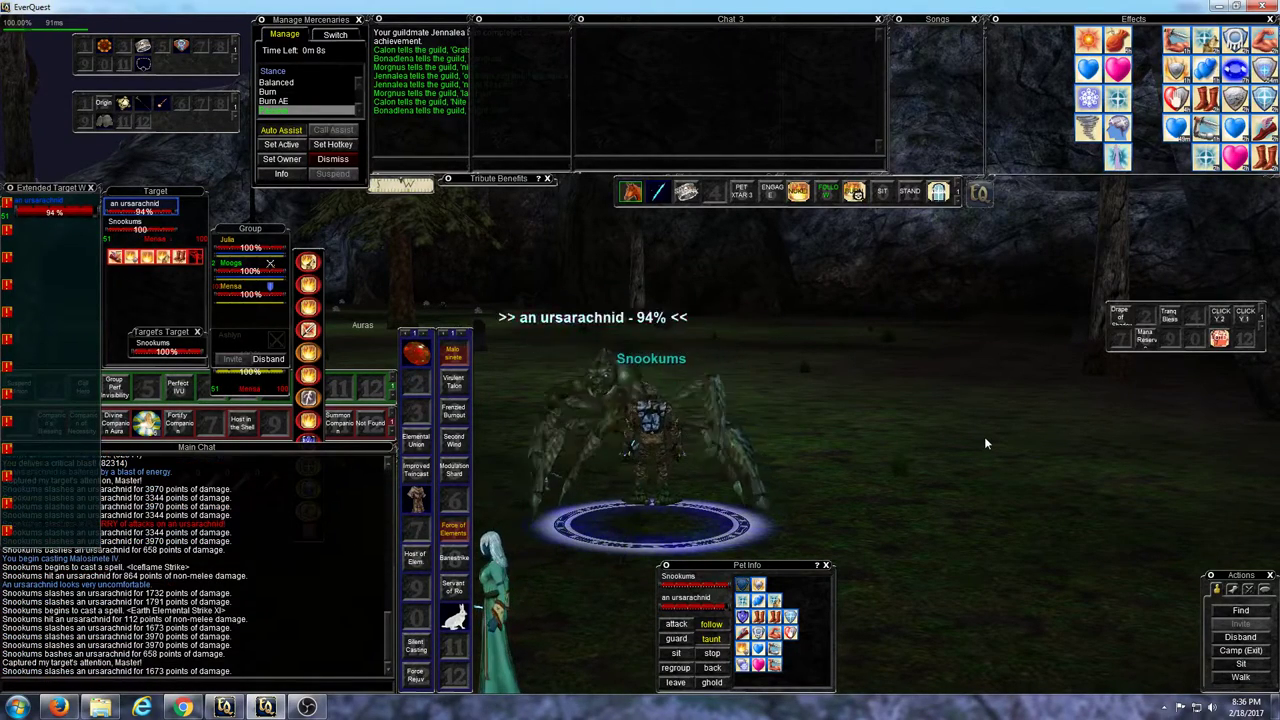
pyautogui.press('3')
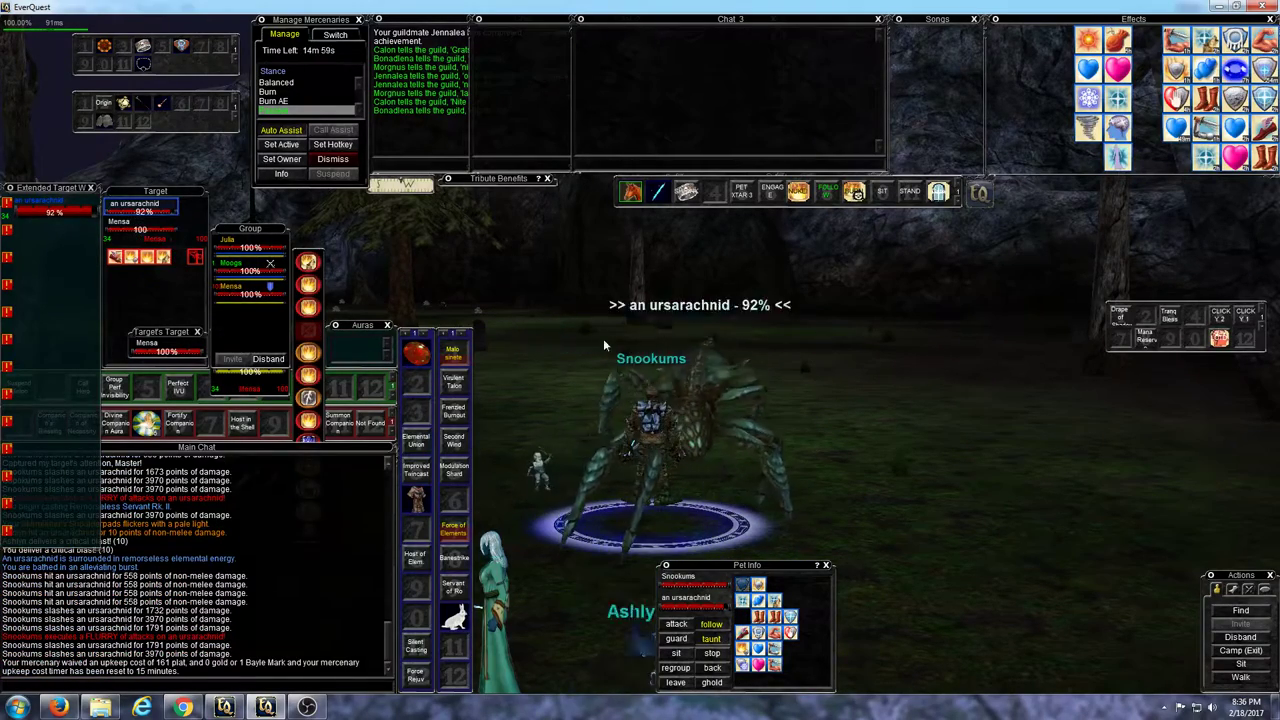
# - In the druid's window, attack with Storm Strike, Horde of Aculeids, Remote Sunflash and Banestrike, and cast Group Spirit of the Black Wolf
pyautogui.click(224, 707)
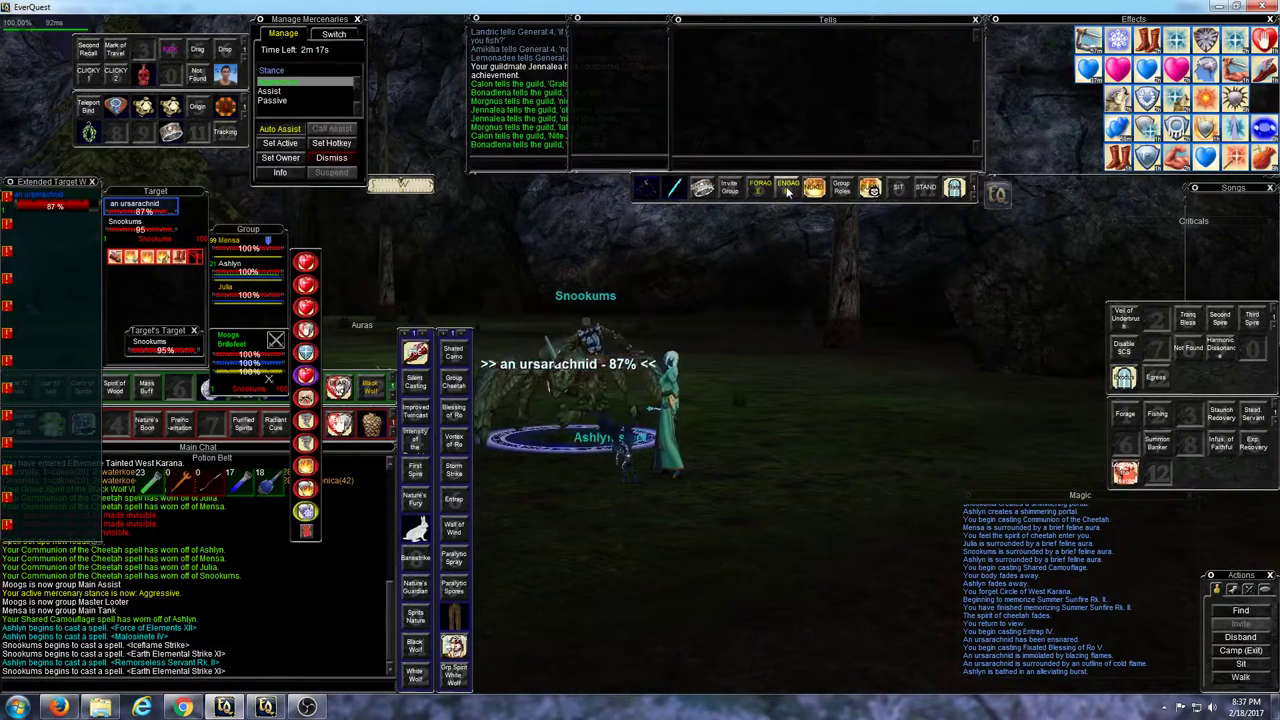
pyautogui.press('5')
pyautogui.press('0')
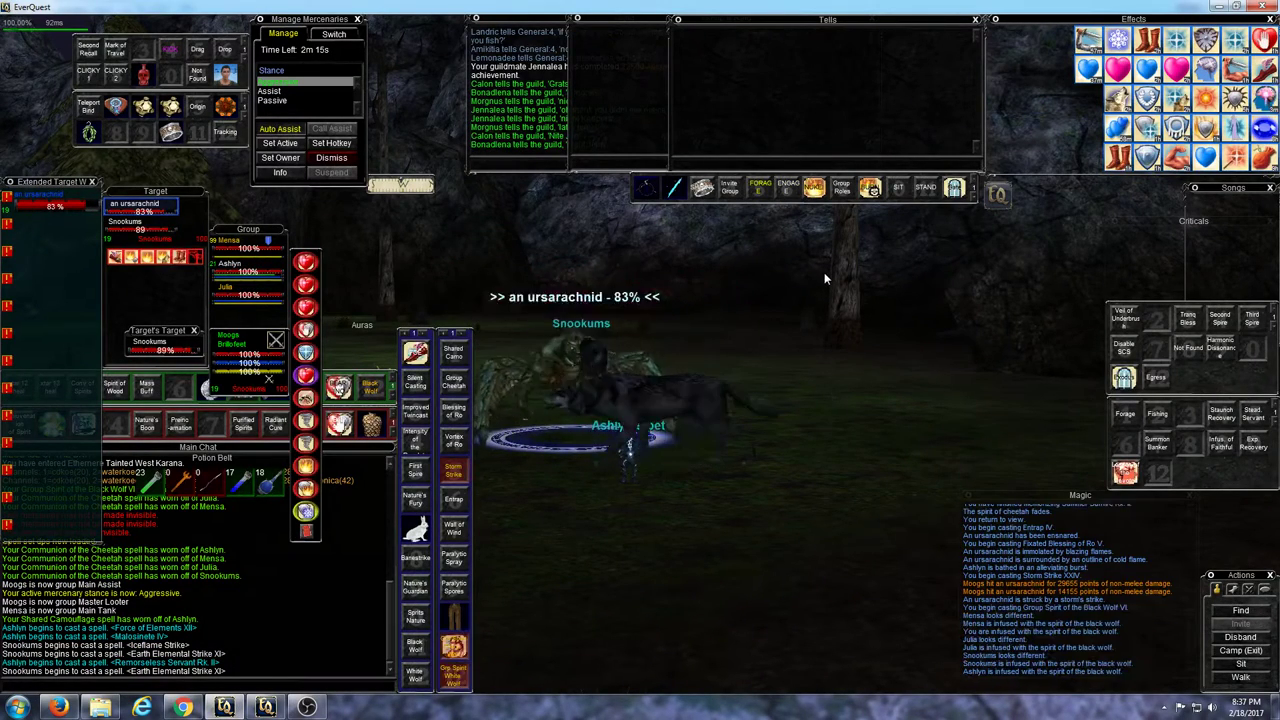
pyautogui.press('6')
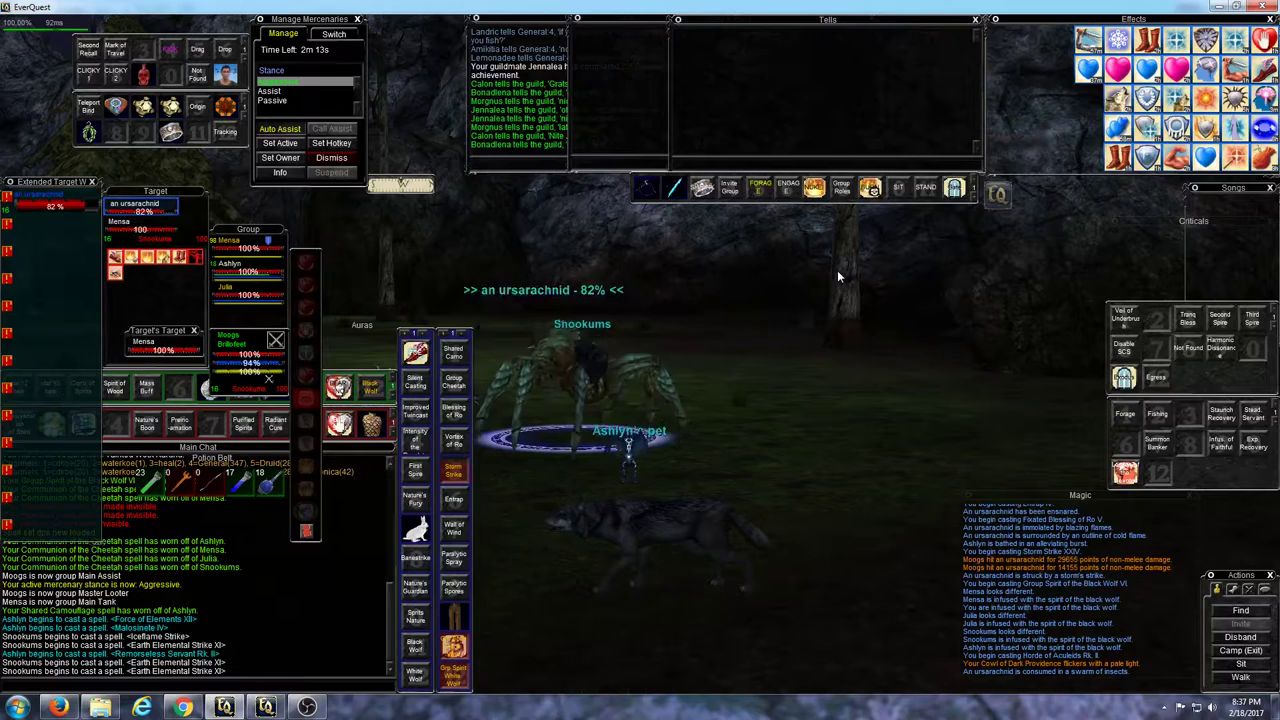
pyautogui.press('Left')
pyautogui.press('7')
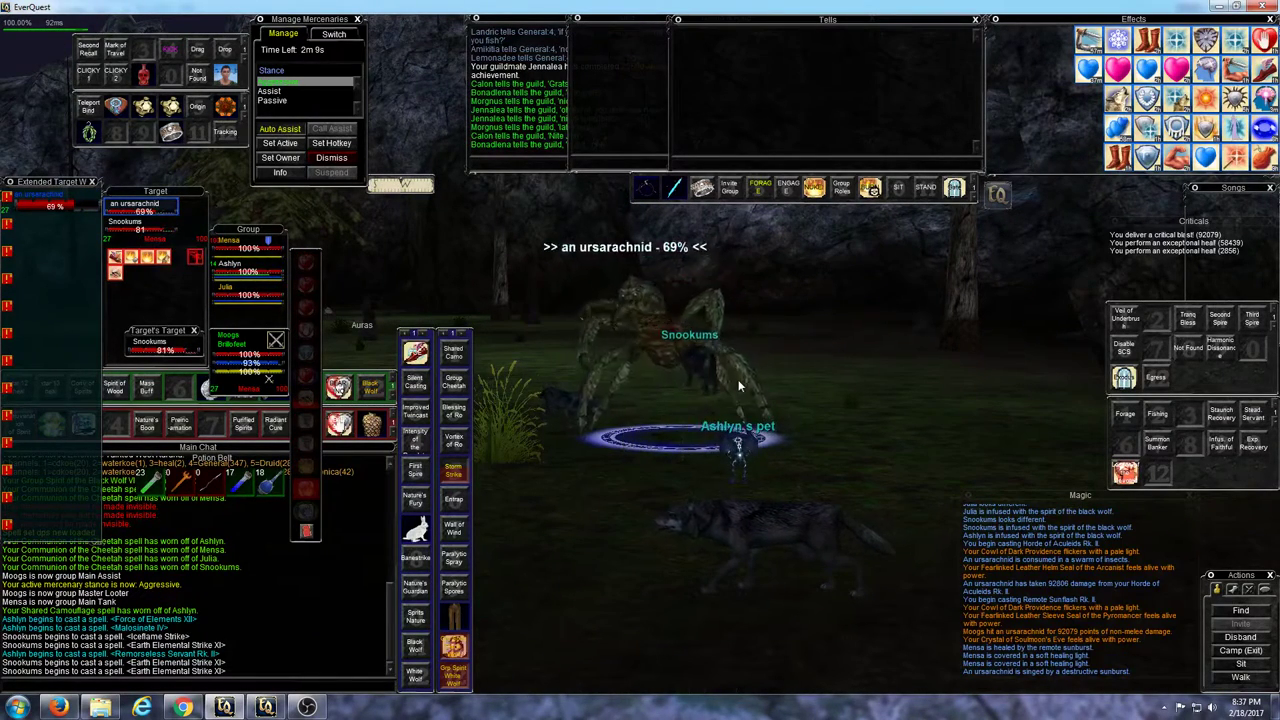
pyautogui.click(415, 558)
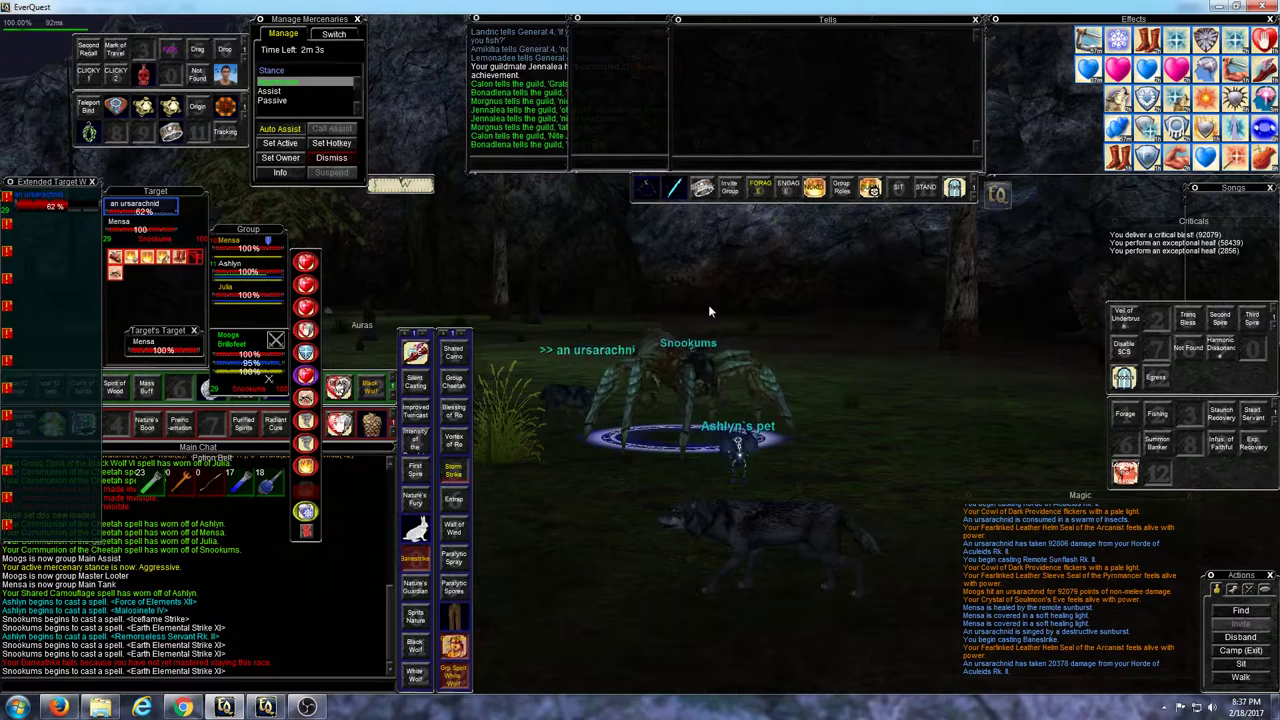
# - Fire the nuke hotkey at the ursarachnid with both the druid and the magician to finish the kill
pyautogui.click(814, 187)
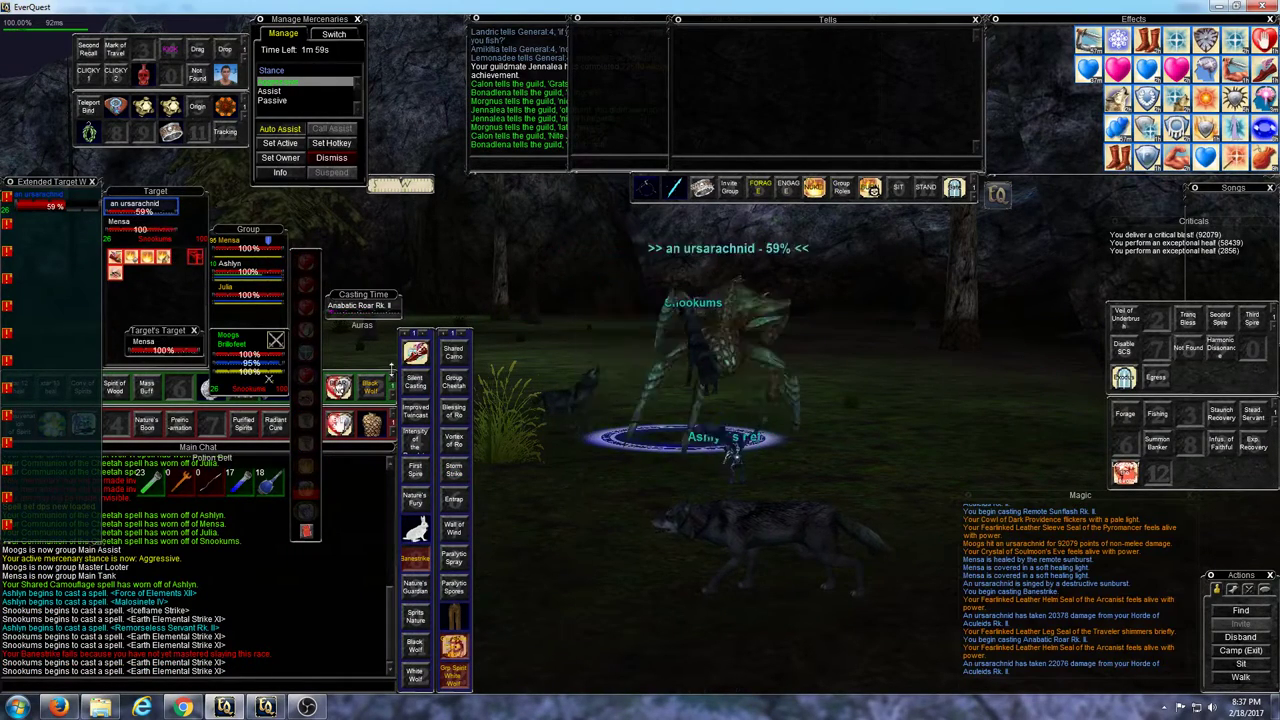
pyautogui.press('7')
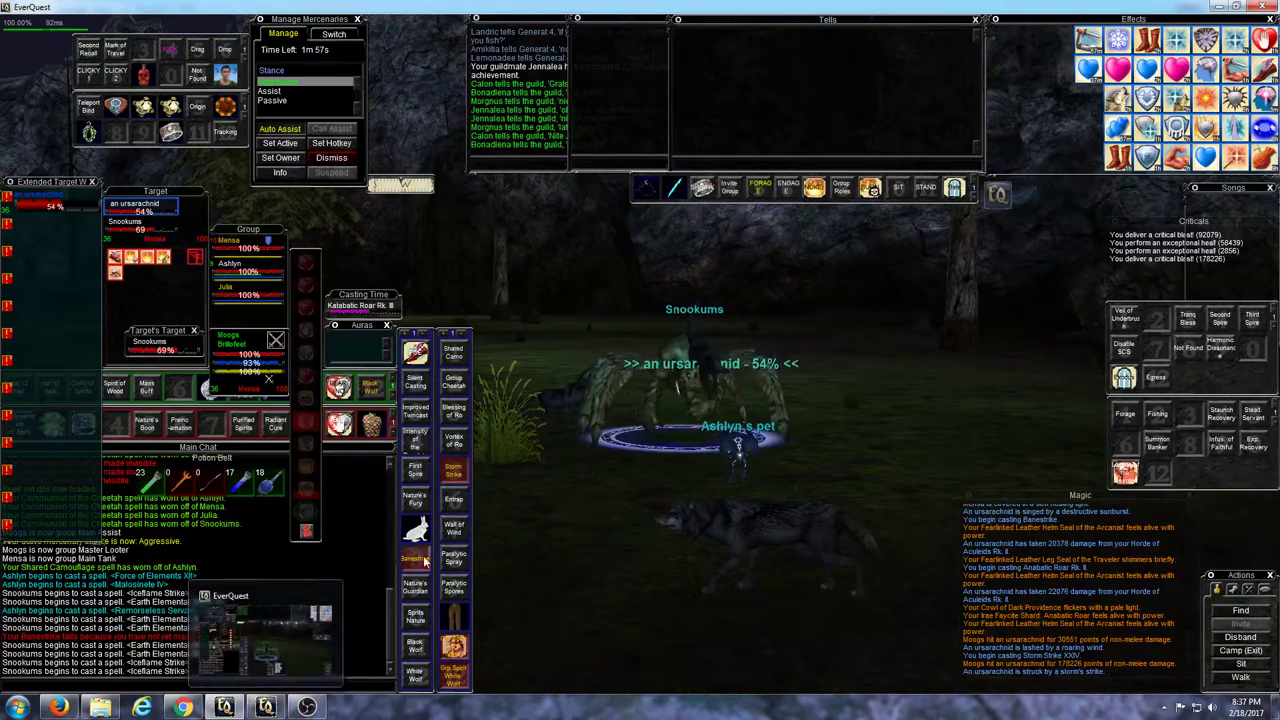
pyautogui.hotkey('alt', 'Tab')
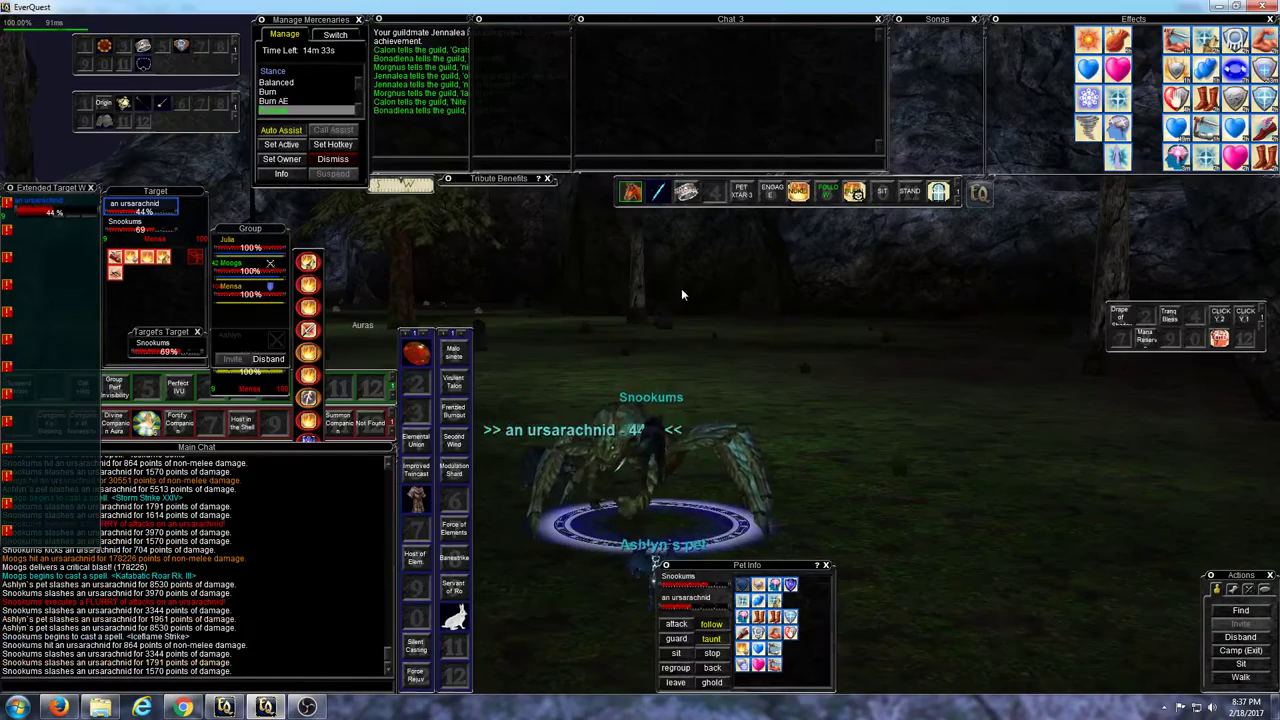
pyautogui.click(798, 193)
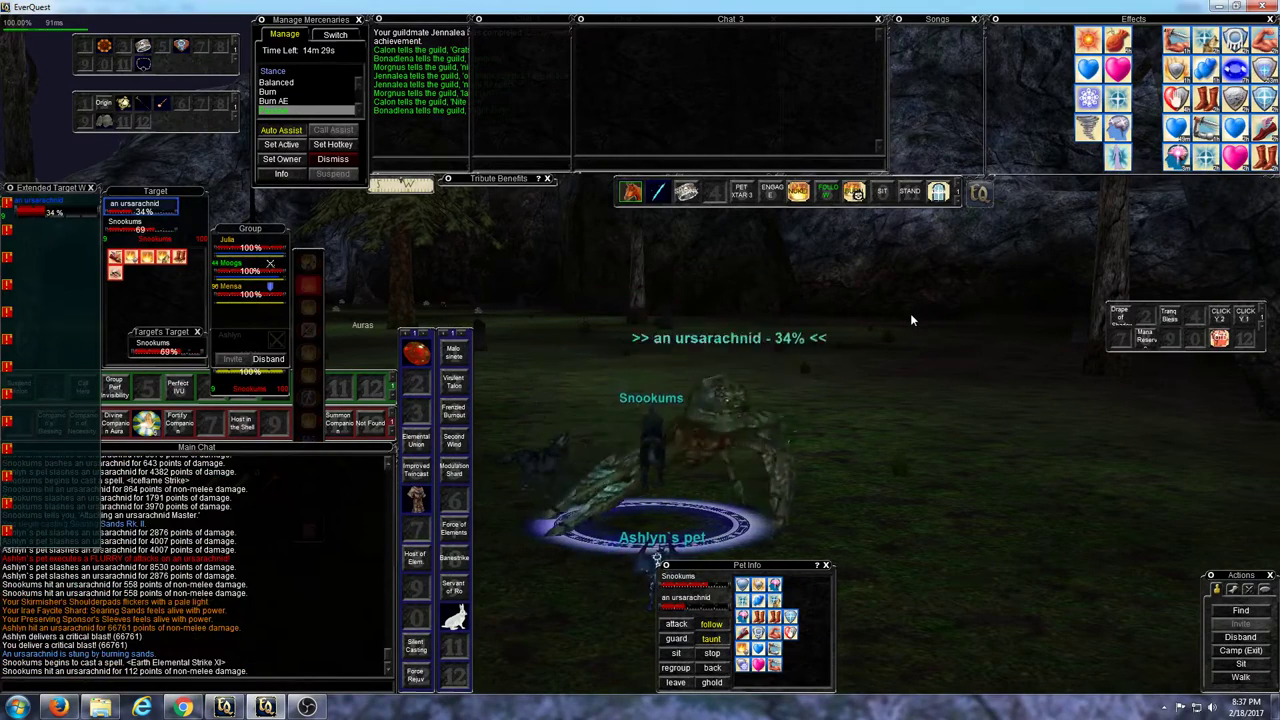
pyautogui.press('2')
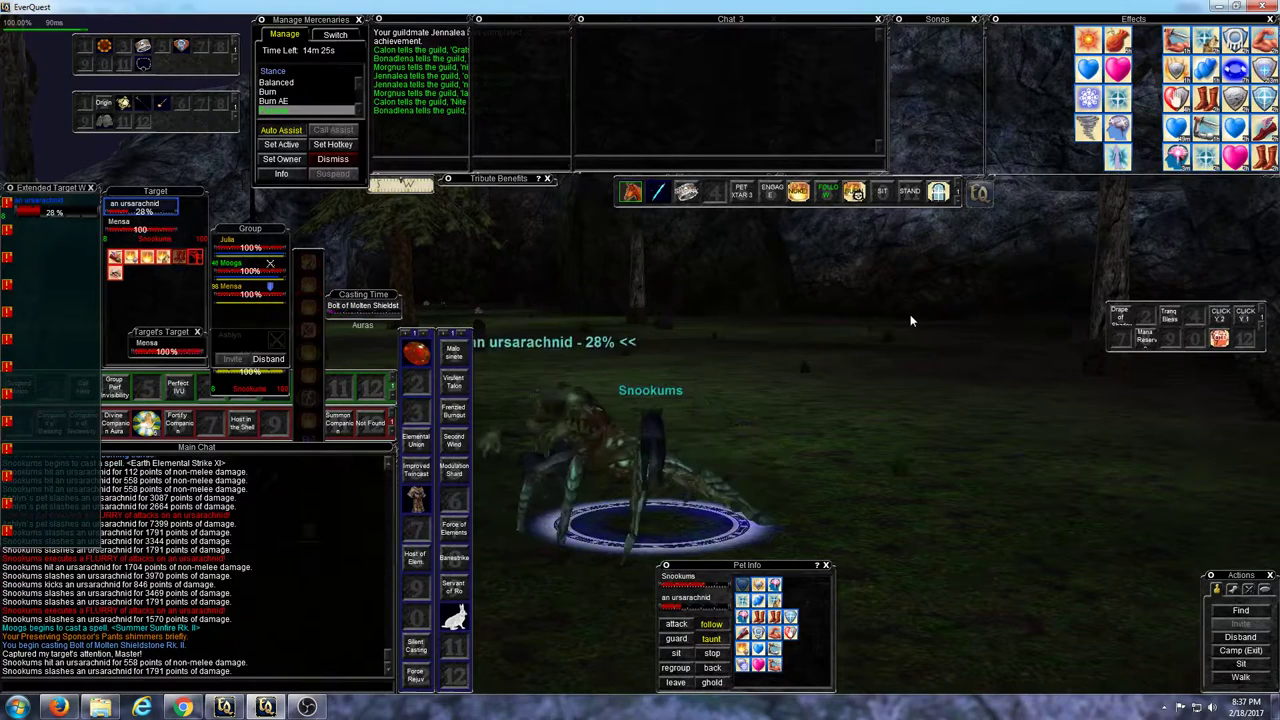
pyautogui.press('1')
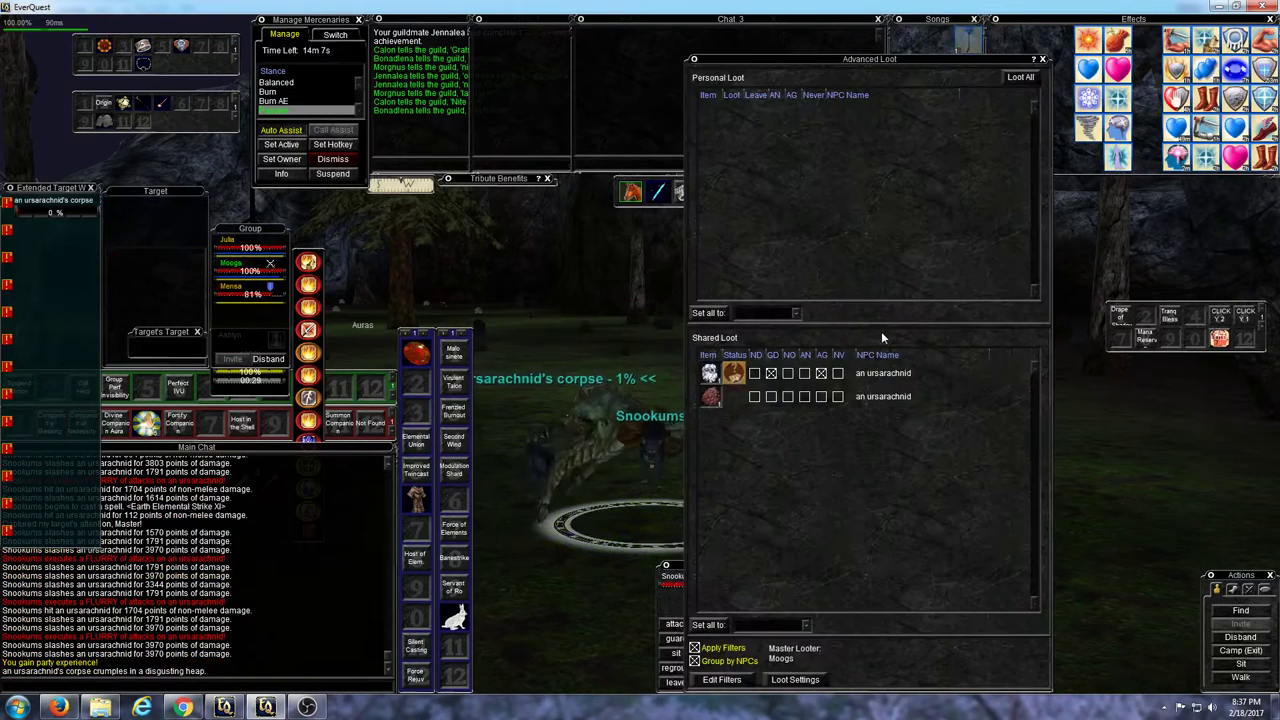
# - In the druid's shared loot, inspect the Ursarachnid Parts and mark them as Always Greed
pyautogui.click(224, 707)
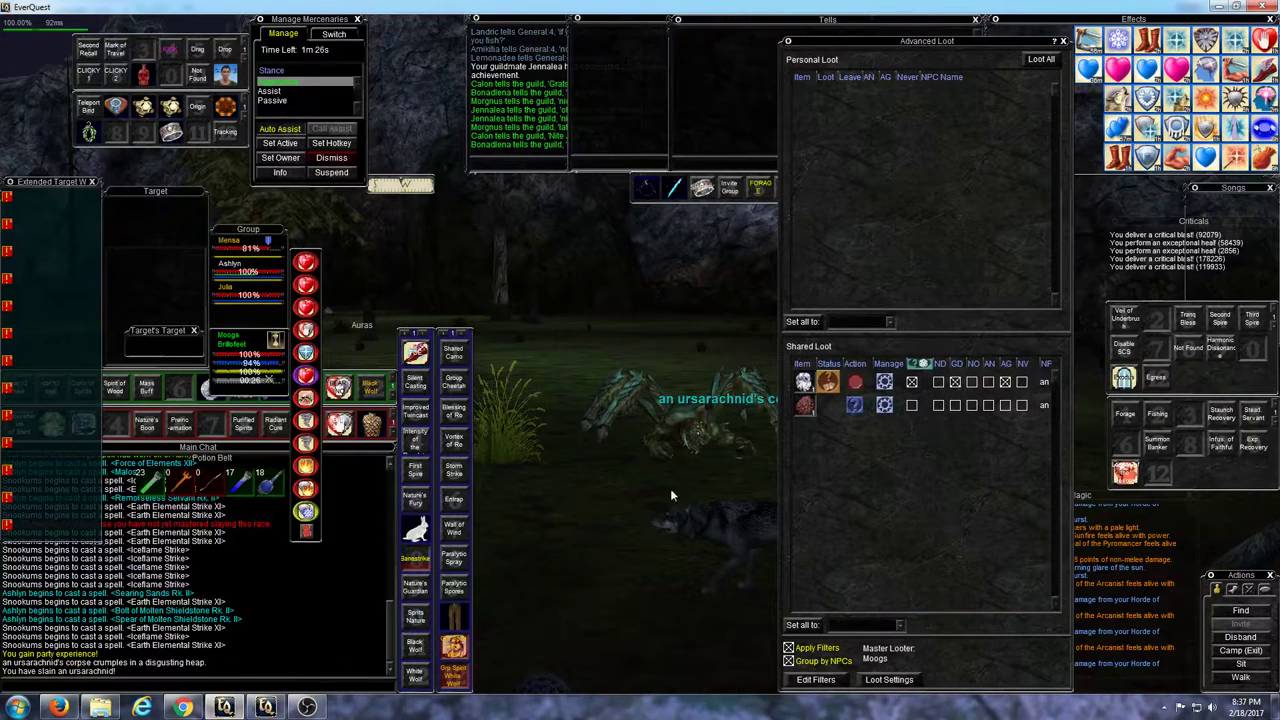
pyautogui.rightClick(806, 405)
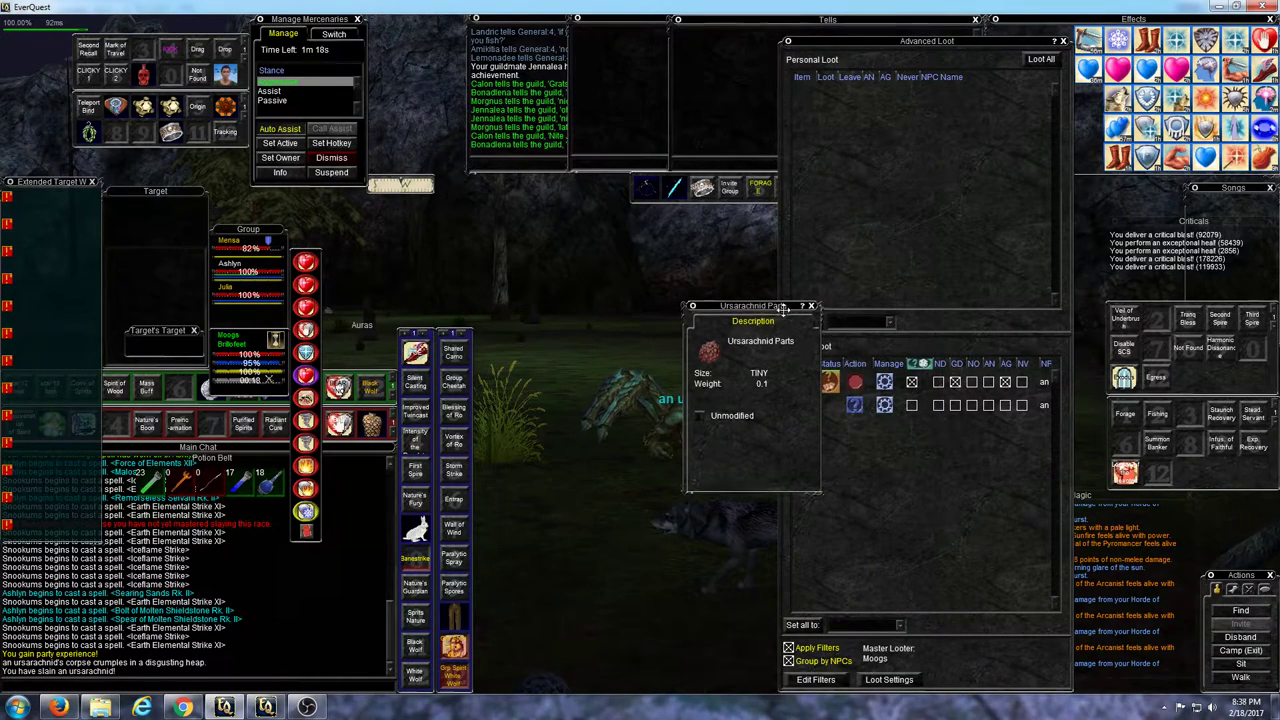
pyautogui.moveTo(784, 307); pyautogui.dragTo(710, 293)
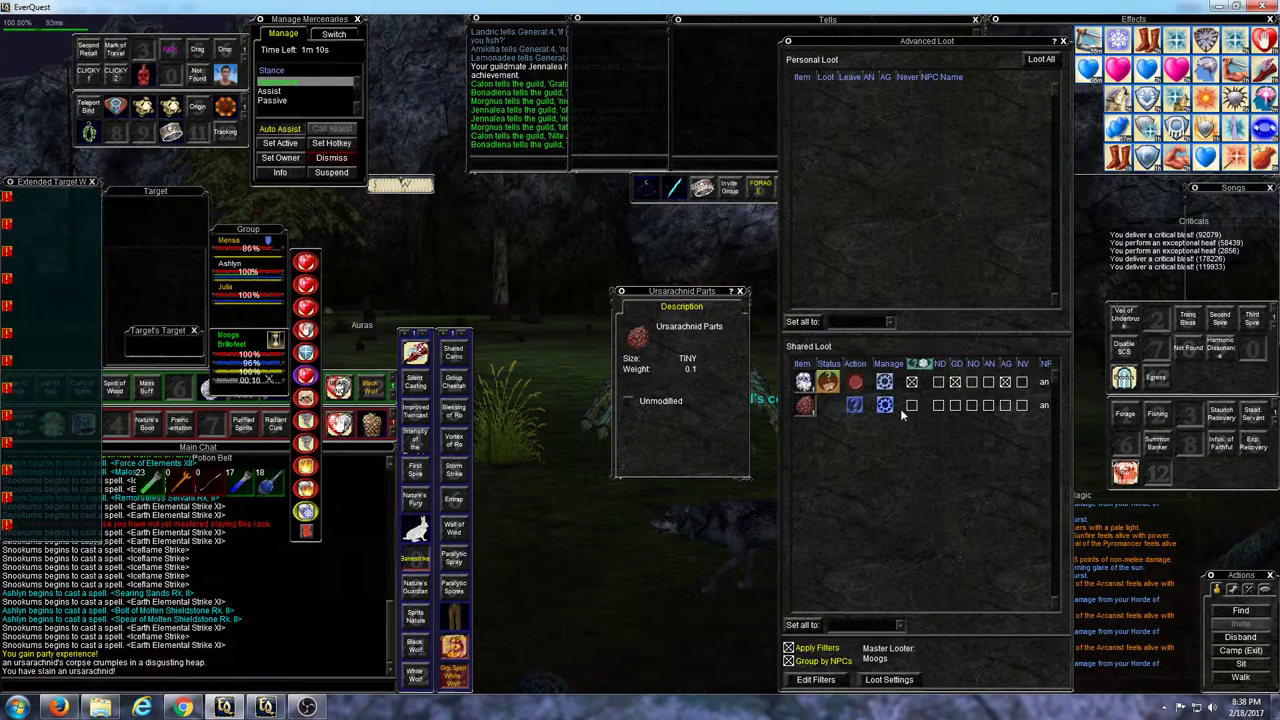
pyautogui.click(1005, 405)
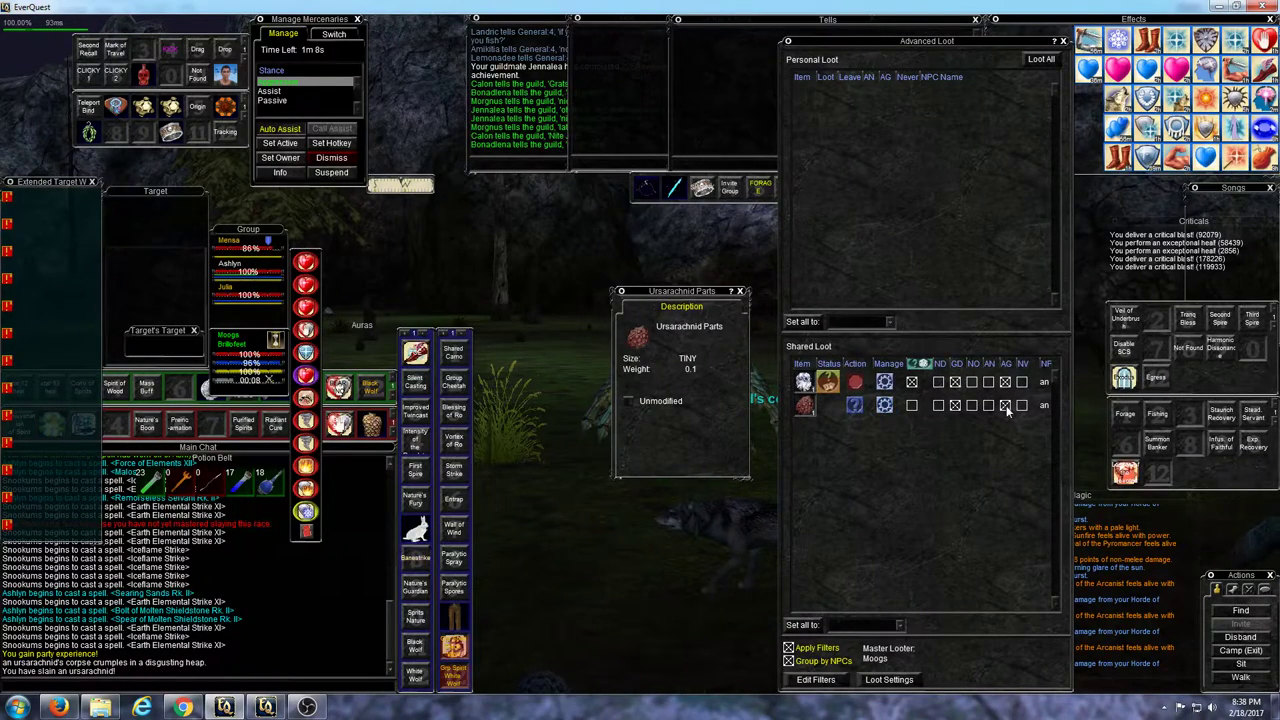
# - Reposition and resize the Advanced Loot window, set all shared loot to Auto Ask/Roll, and close the Ursarachnid Parts description
pyautogui.click(872, 625)
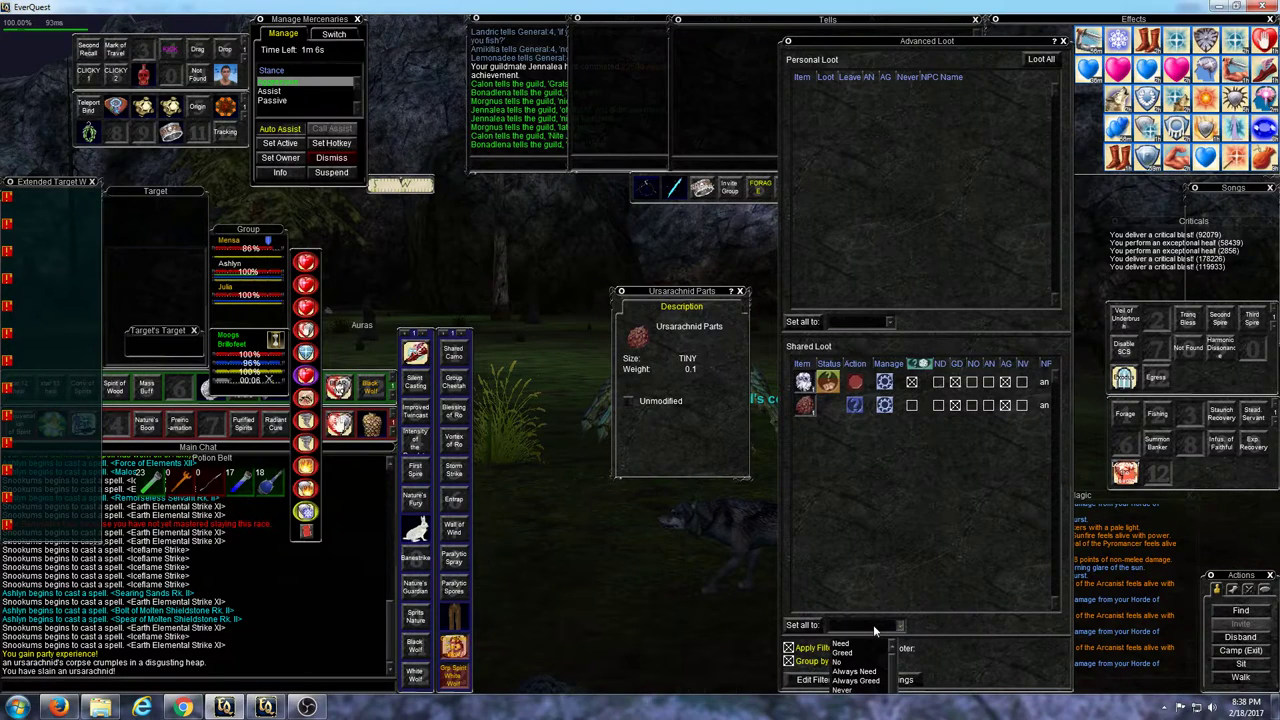
pyautogui.click(888, 38)
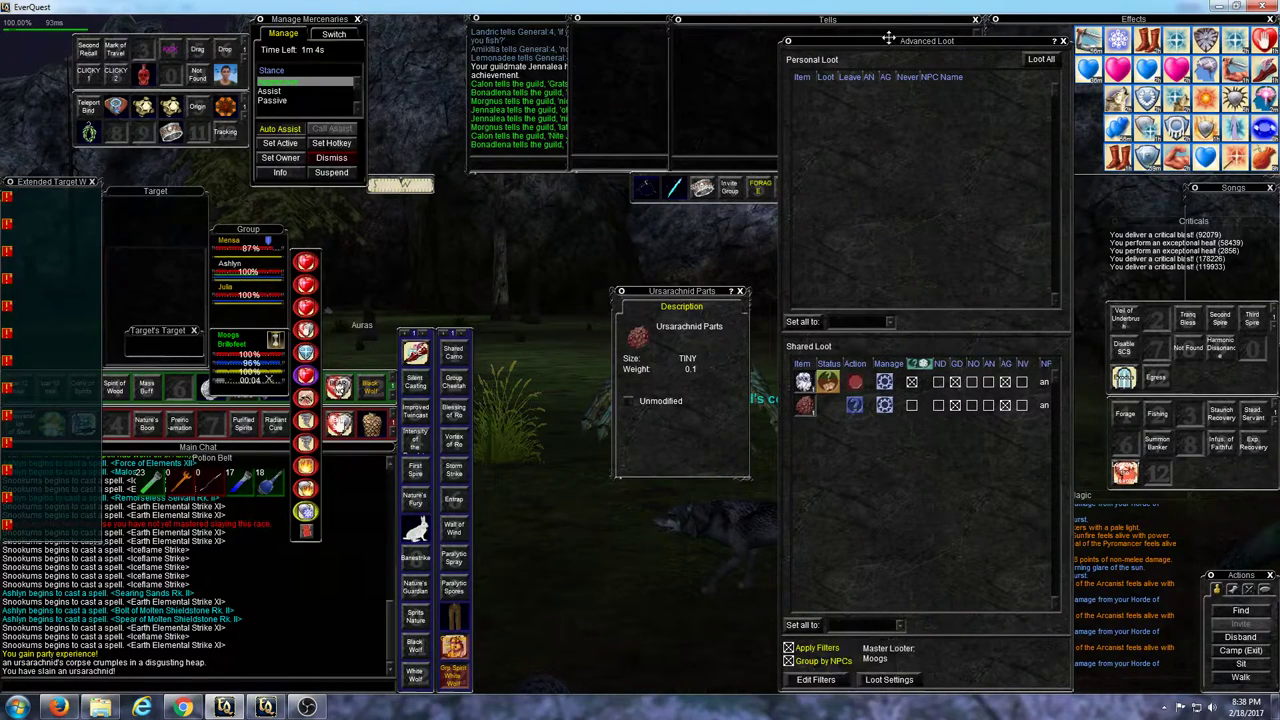
pyautogui.moveTo(886, 37)
pyautogui.mouseDown()
pyautogui.moveTo(884, 173)
pyautogui.moveTo(869, 56)
pyautogui.mouseUp()
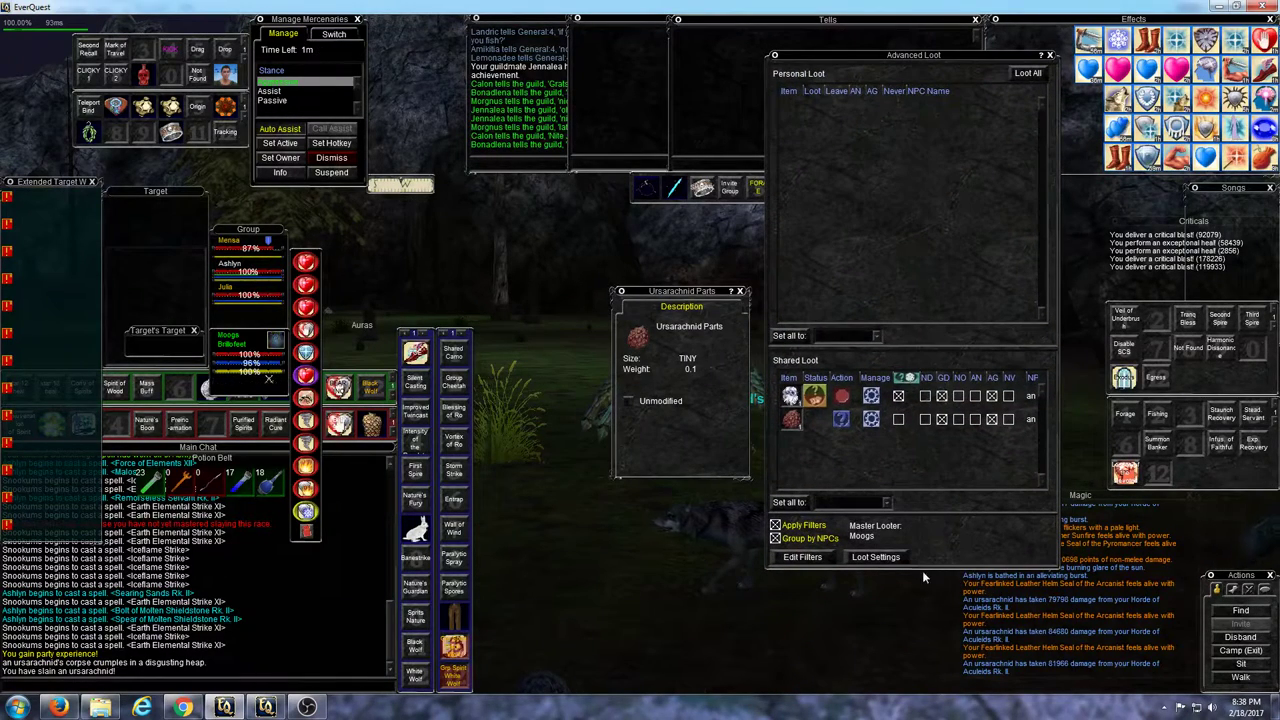
pyautogui.moveTo(925, 567); pyautogui.dragTo(922, 658)
pyautogui.click(869, 592)
pyautogui.scroll(-3, 862, 654)
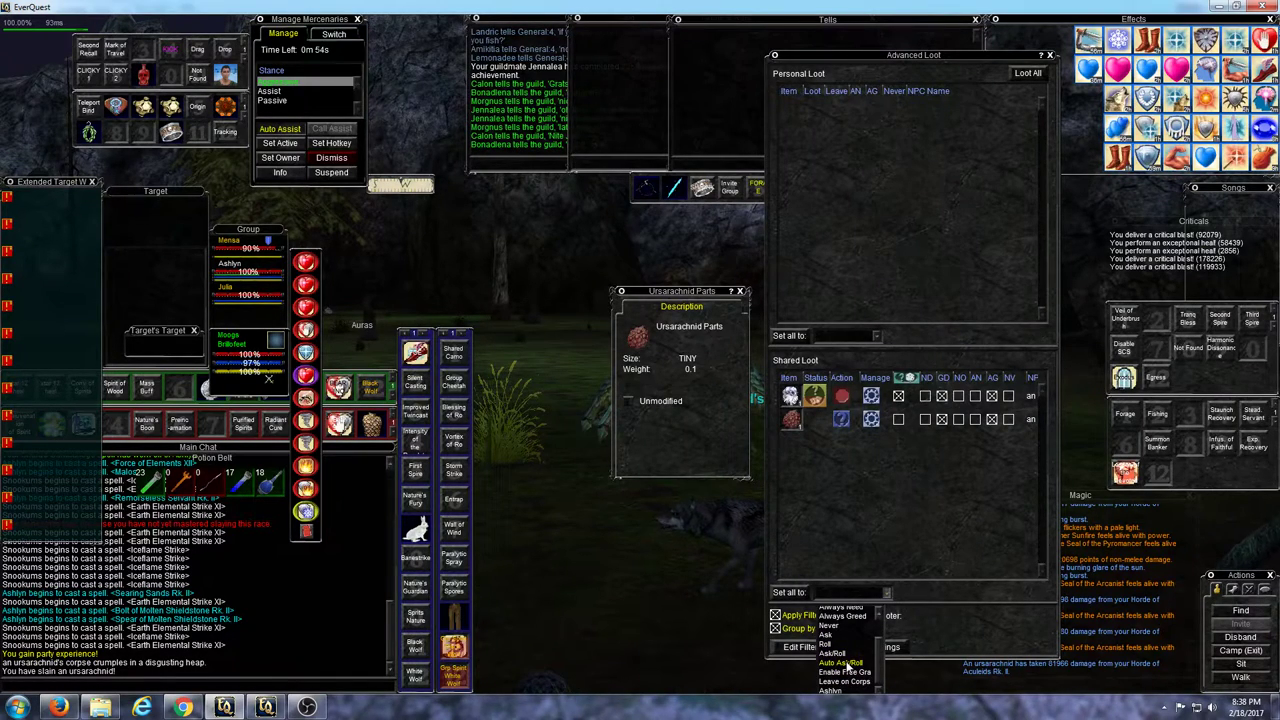
pyautogui.click(847, 665)
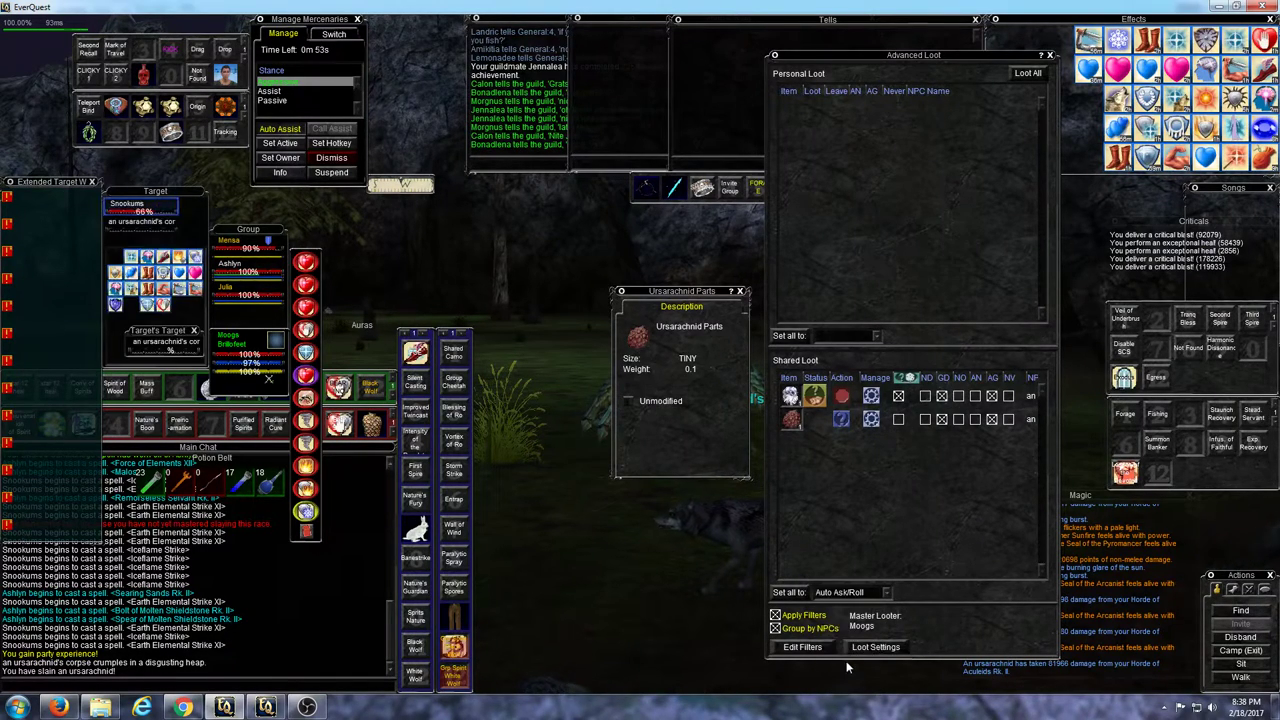
pyautogui.click(787, 593)
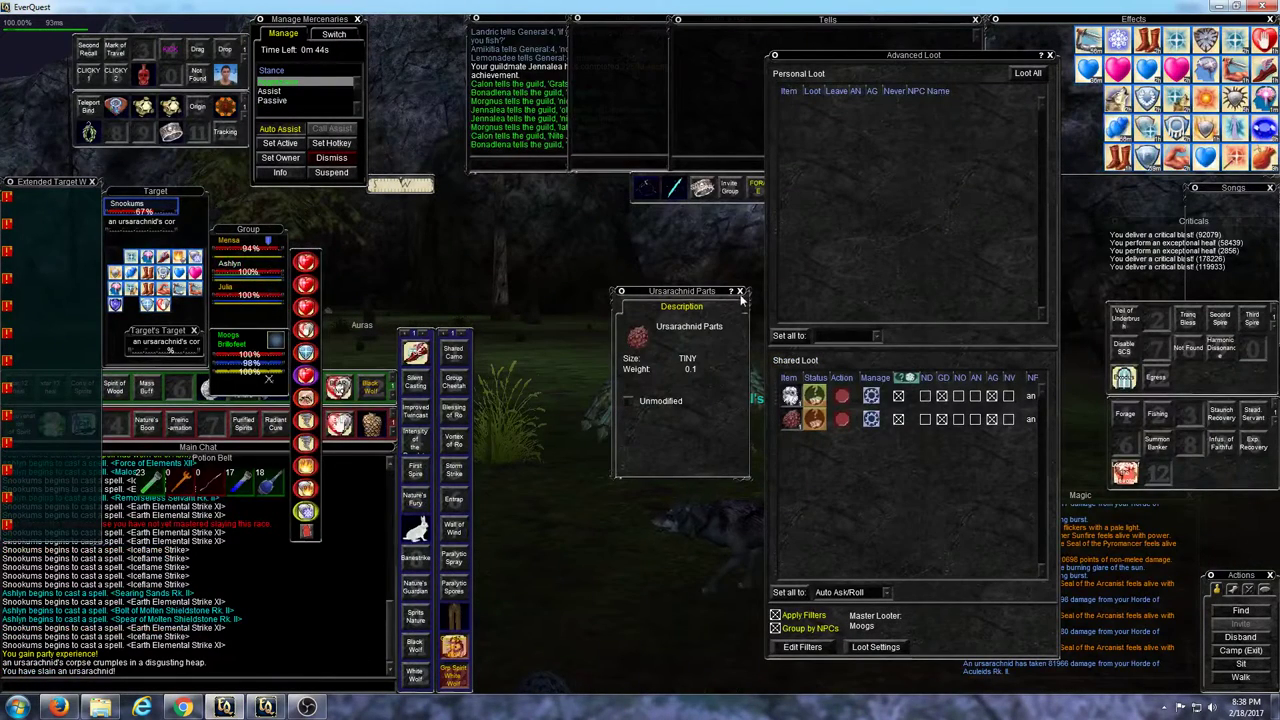
pyautogui.click(741, 292)
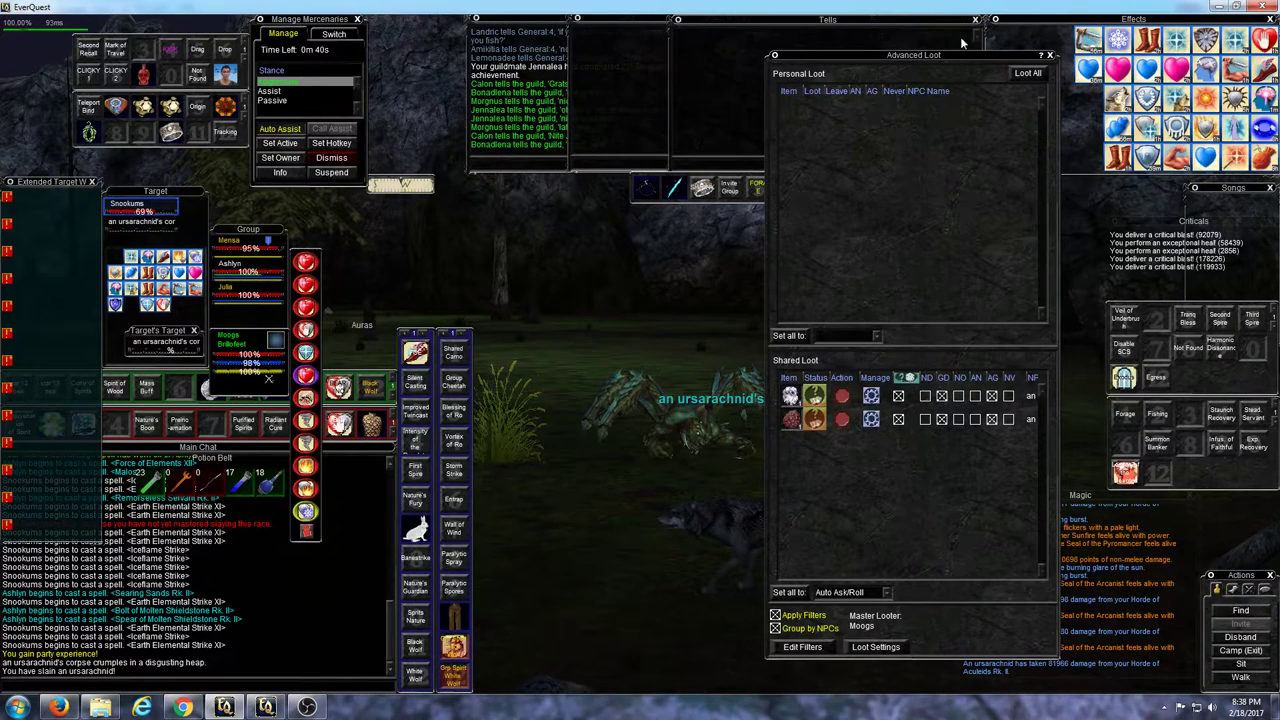
pyautogui.moveTo(963, 56); pyautogui.dragTo(853, 57)
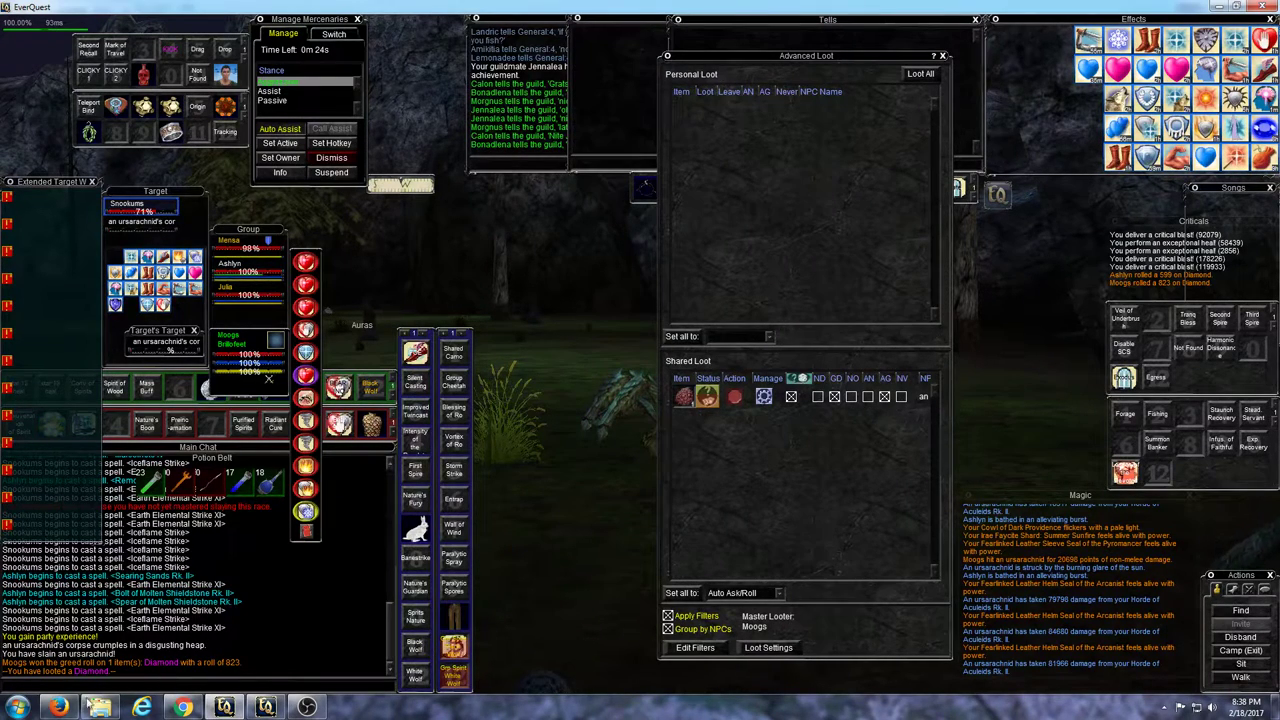
# - Check the Diamond and Ursarachnid Parts loot rolls in both the magician's and the druid's chat
pyautogui.click(277, 708)
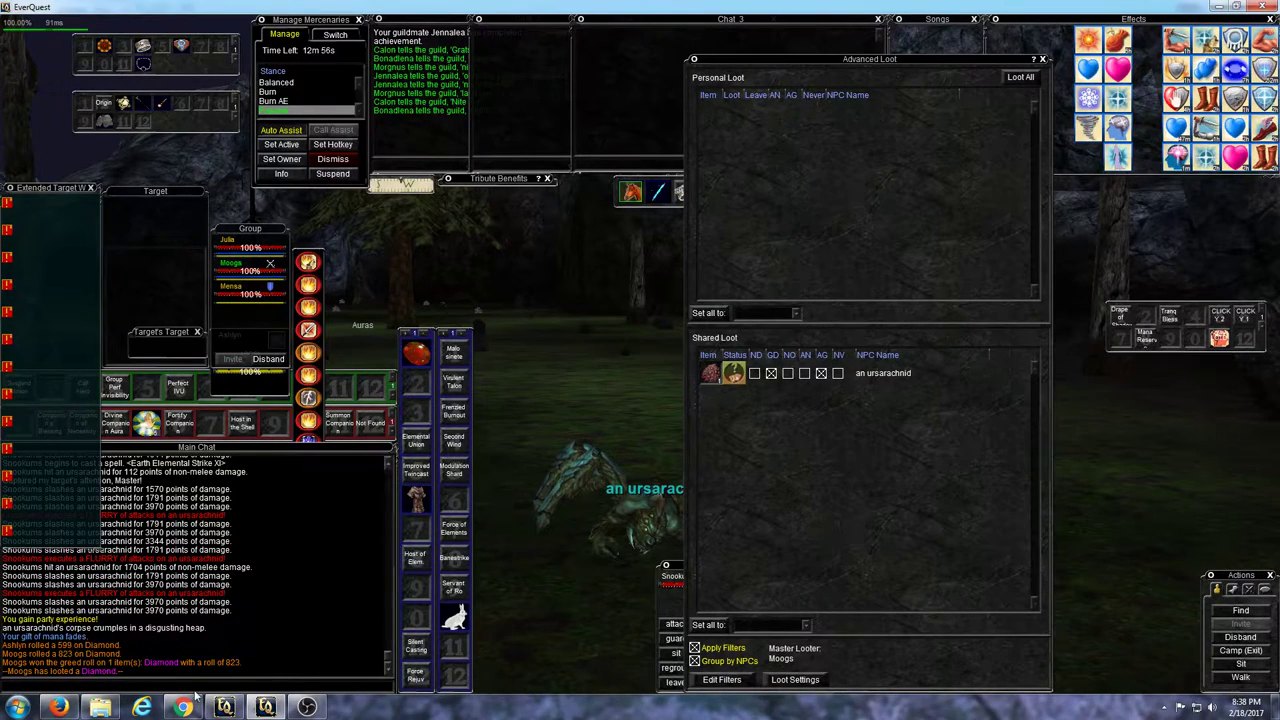
pyautogui.click(224, 707)
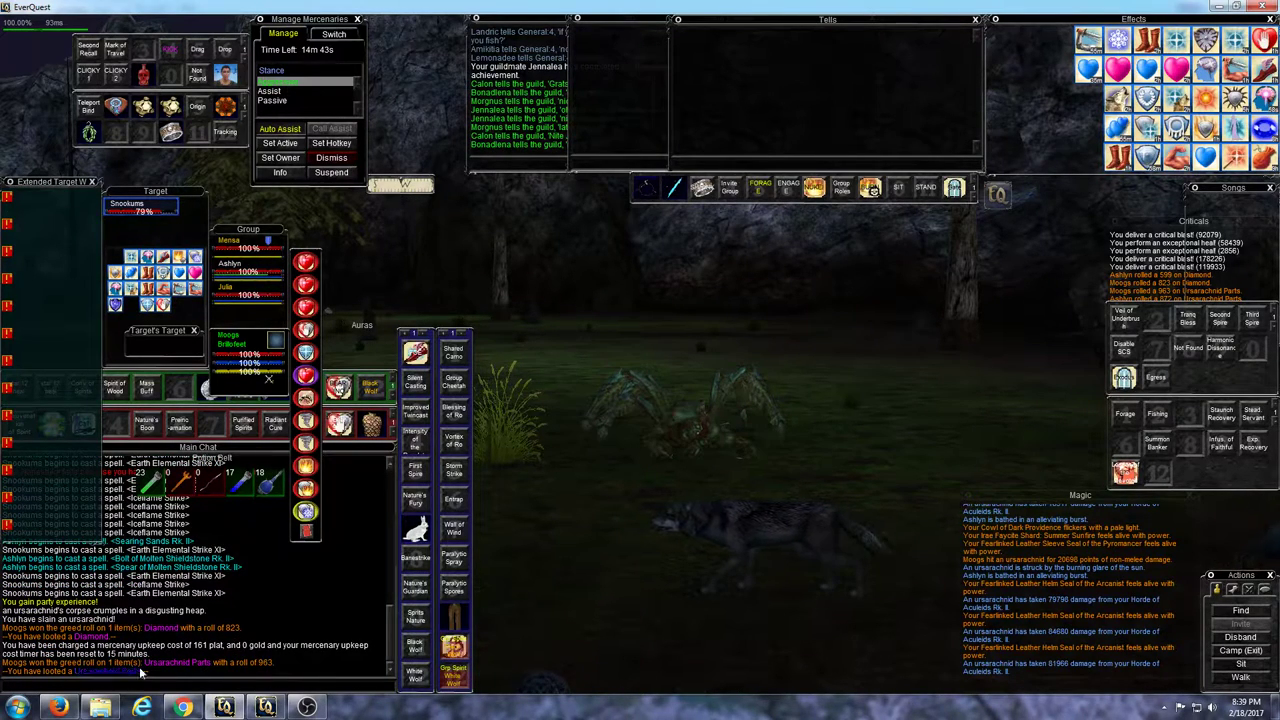
pyautogui.click(264, 707)
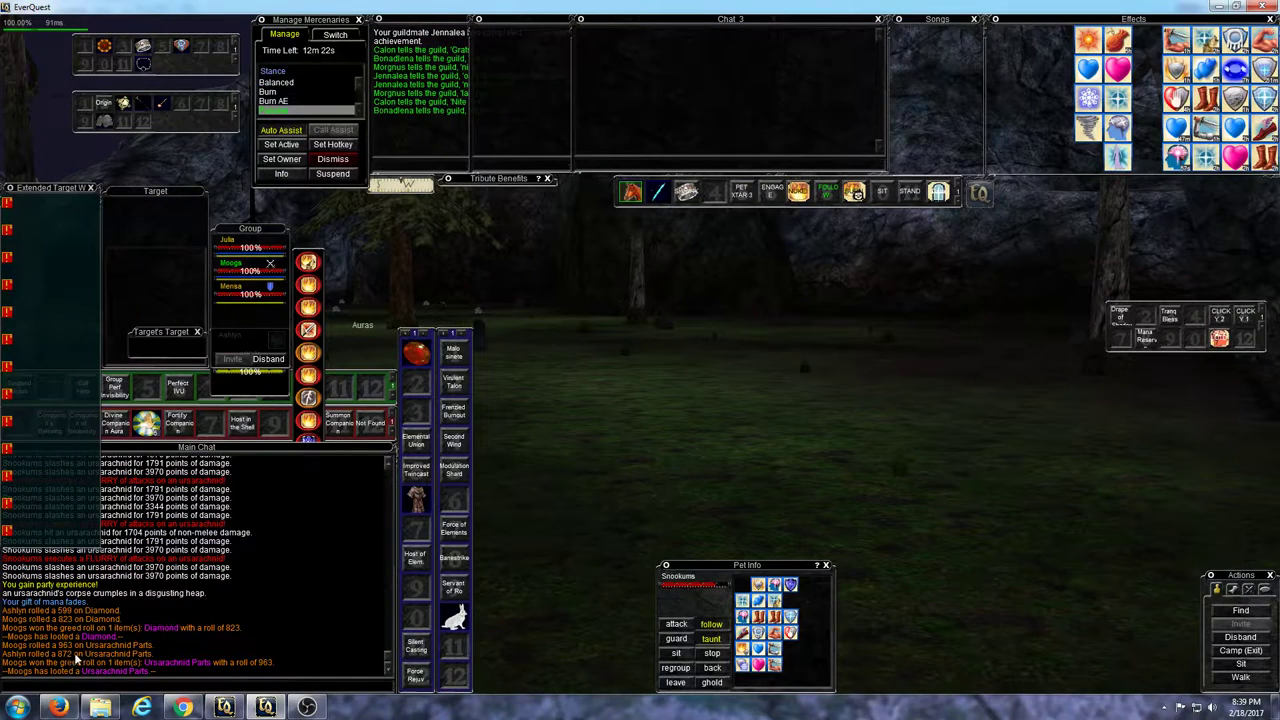
pyautogui.click(226, 707)
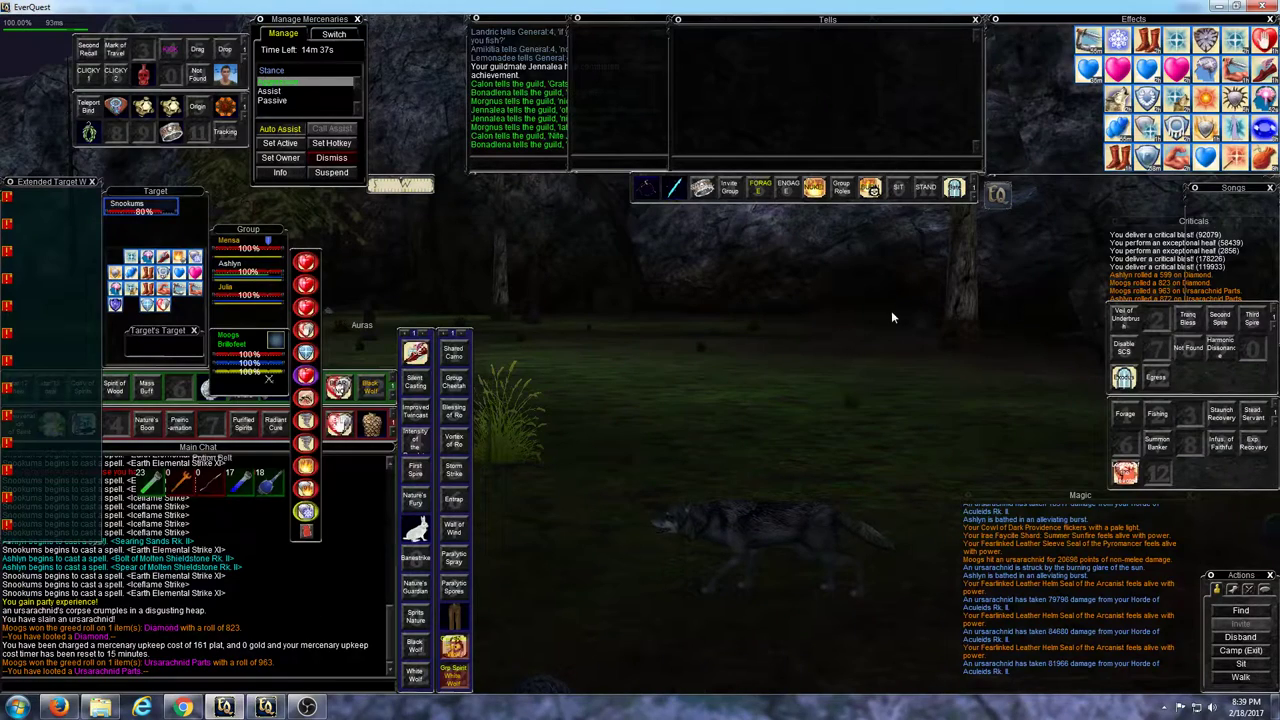
pyautogui.press('Left')
pyautogui.press('Right')
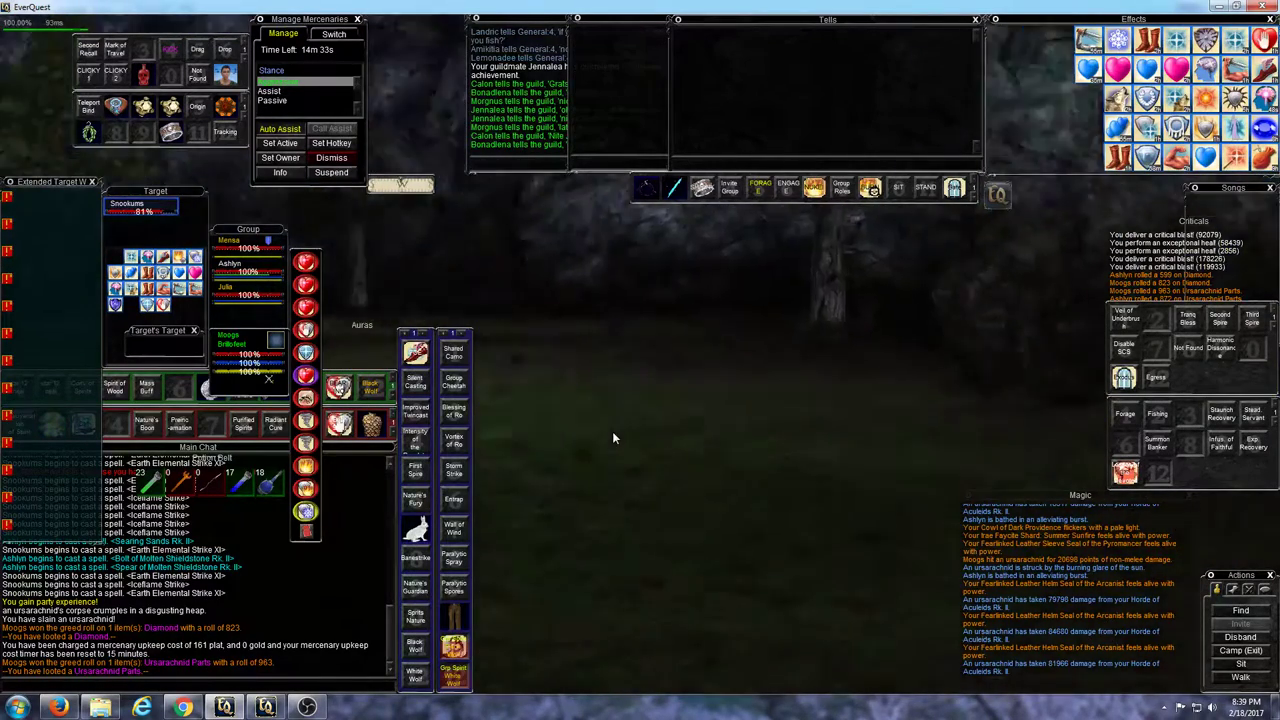
pyautogui.press('Left')
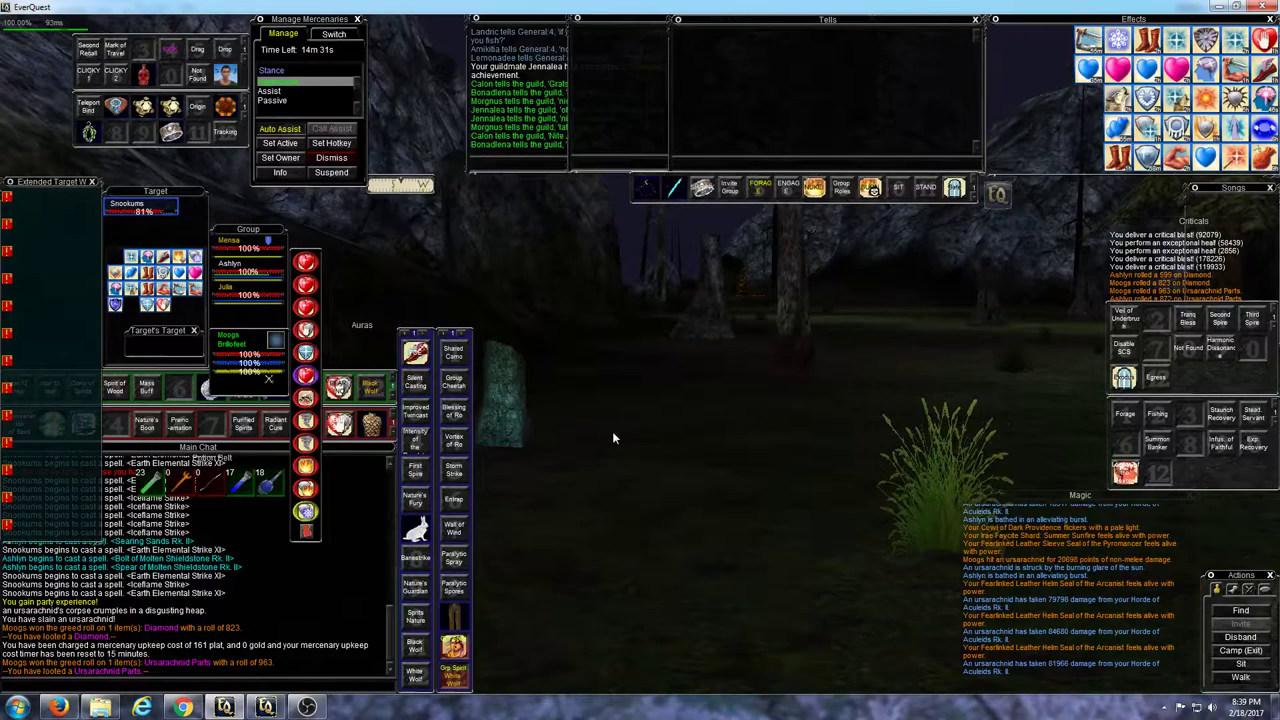